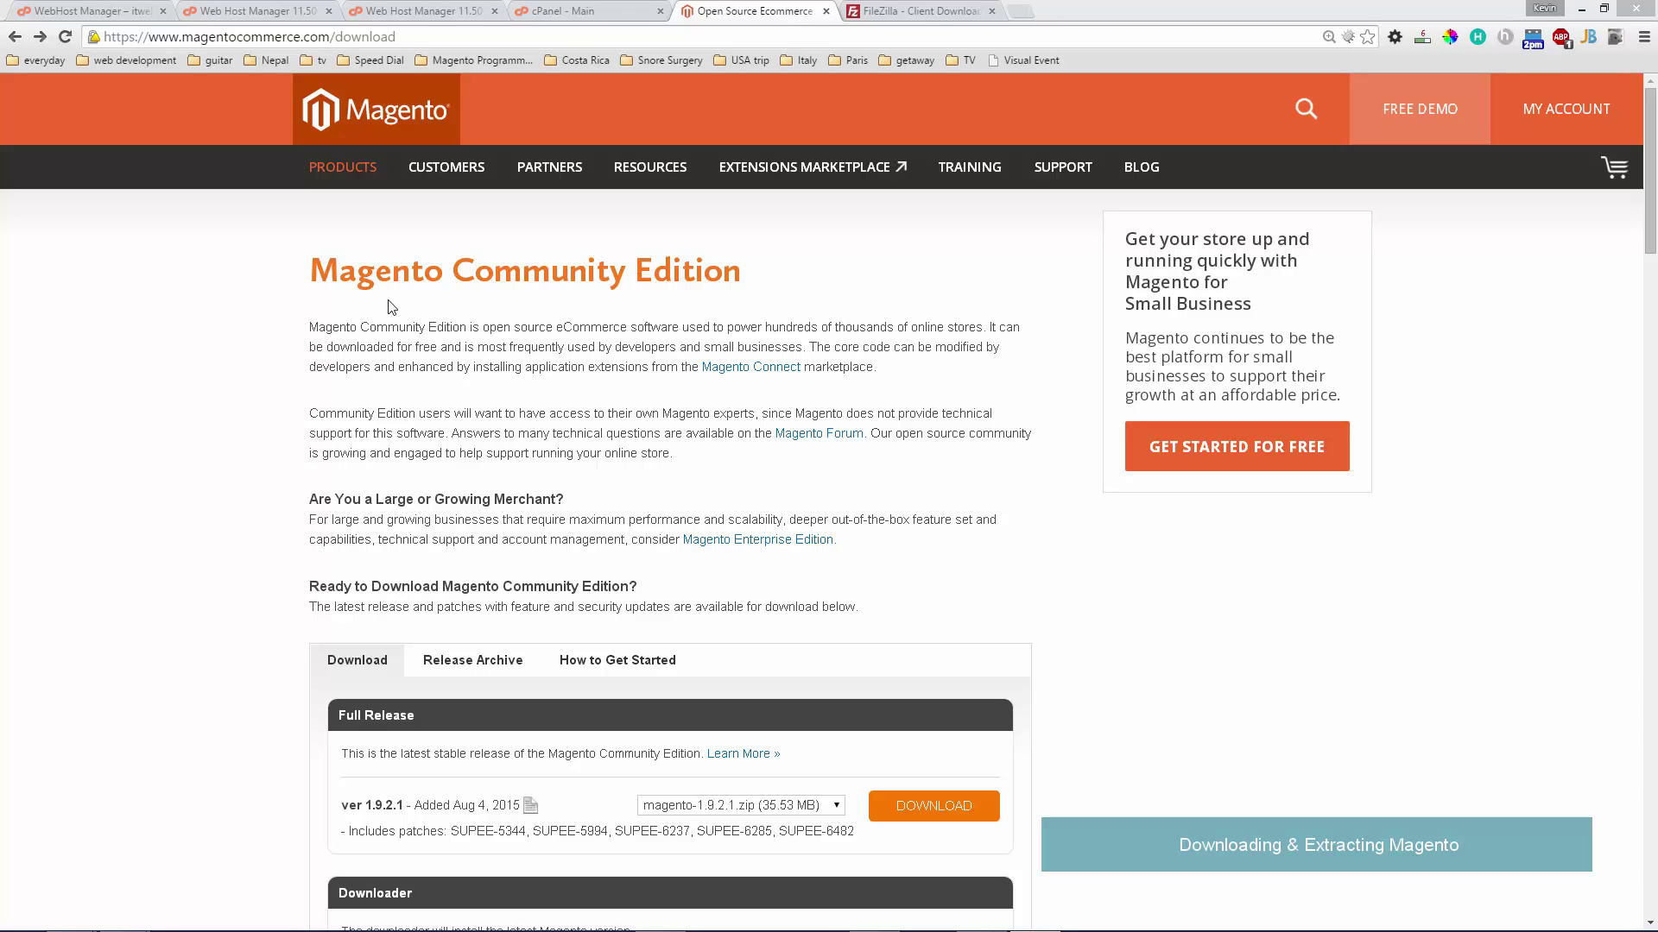
- Scroll the Community Edition page down to the Full Release box listing magento-1.9.2.1.zip
scroll(740, 467, "down", 3)
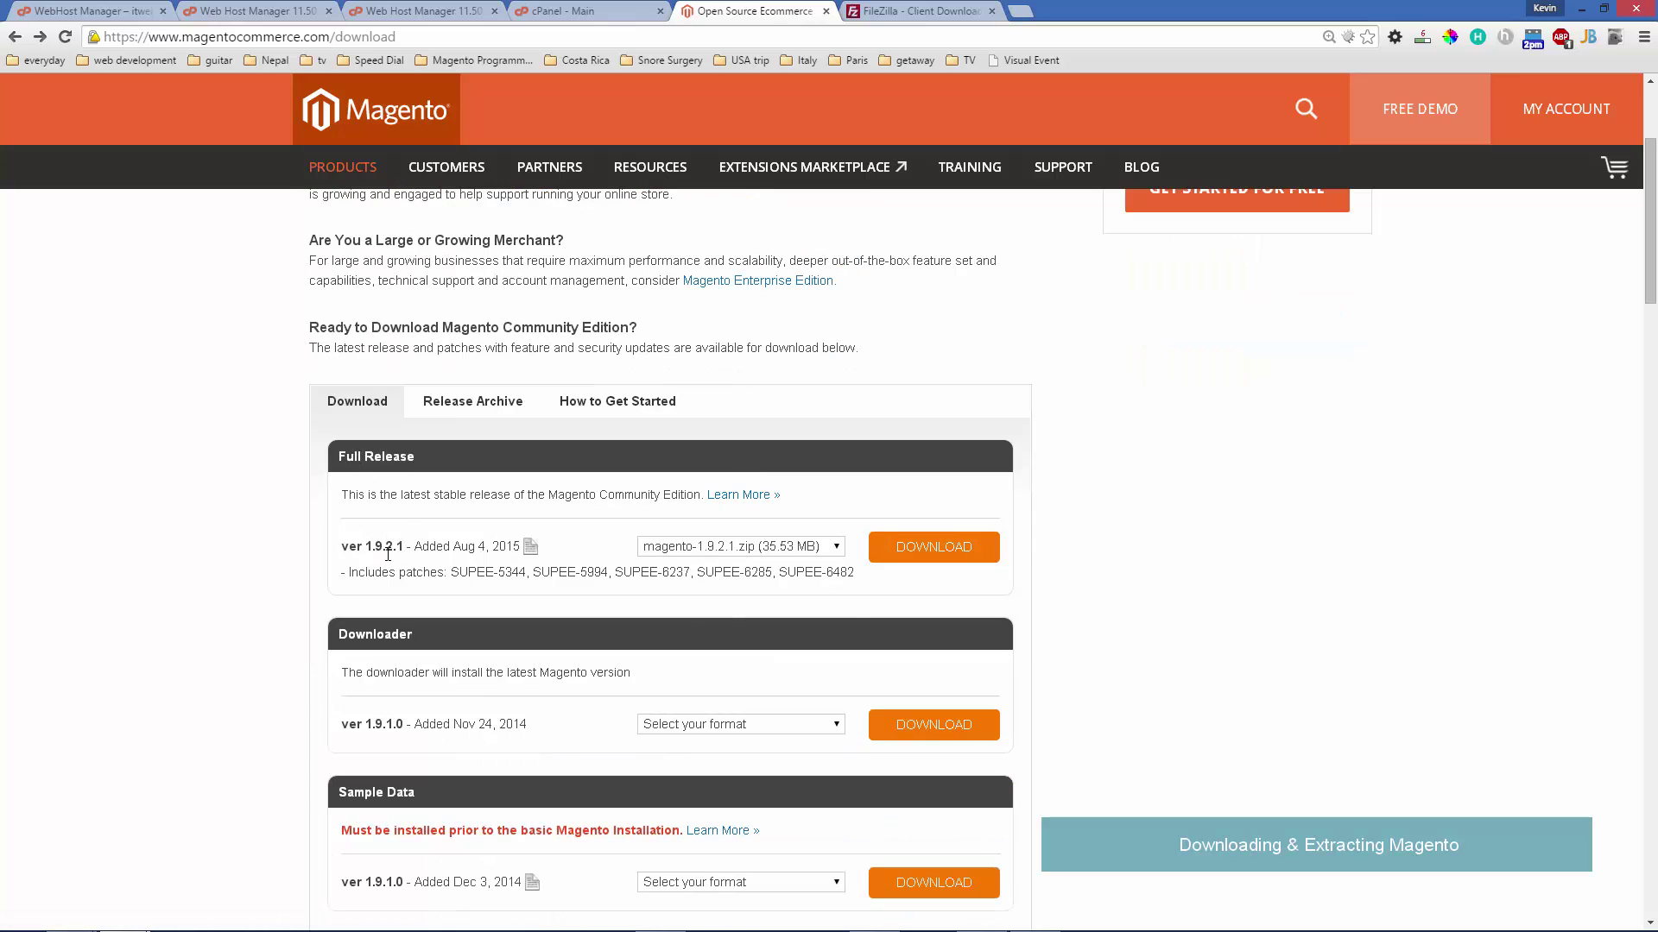
- Download the 1.9.2.1 full release as magento-1.9.2.1.zip and save it into the magento folder
left_click(755, 548)
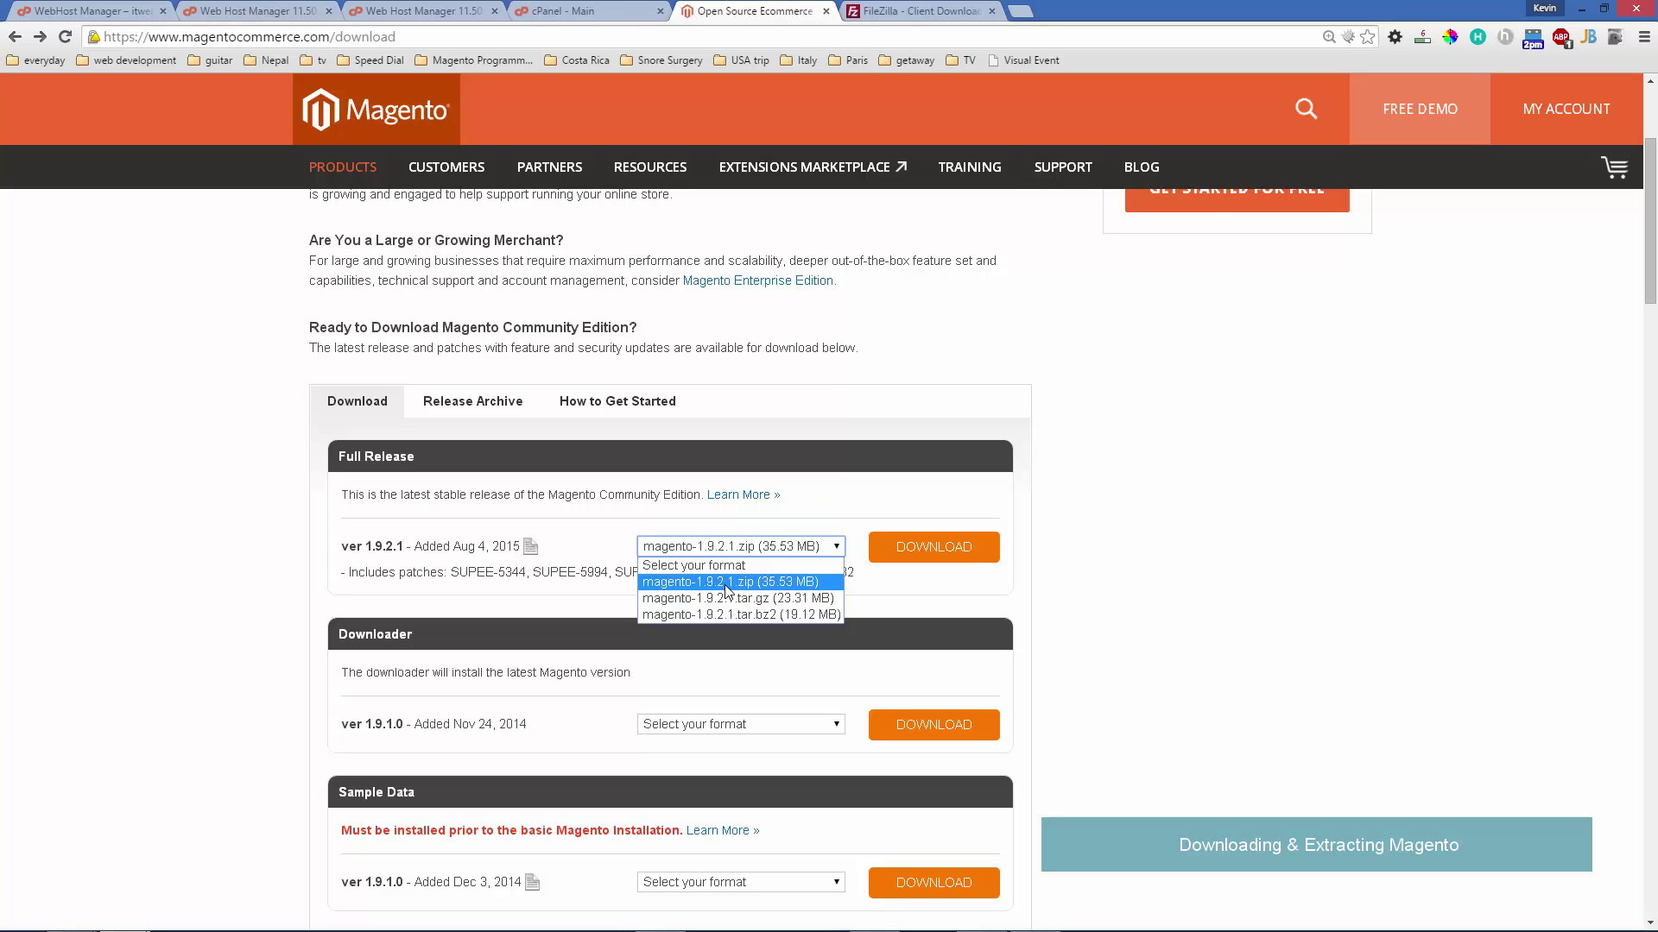
left_click(727, 582)
left_click(924, 546)
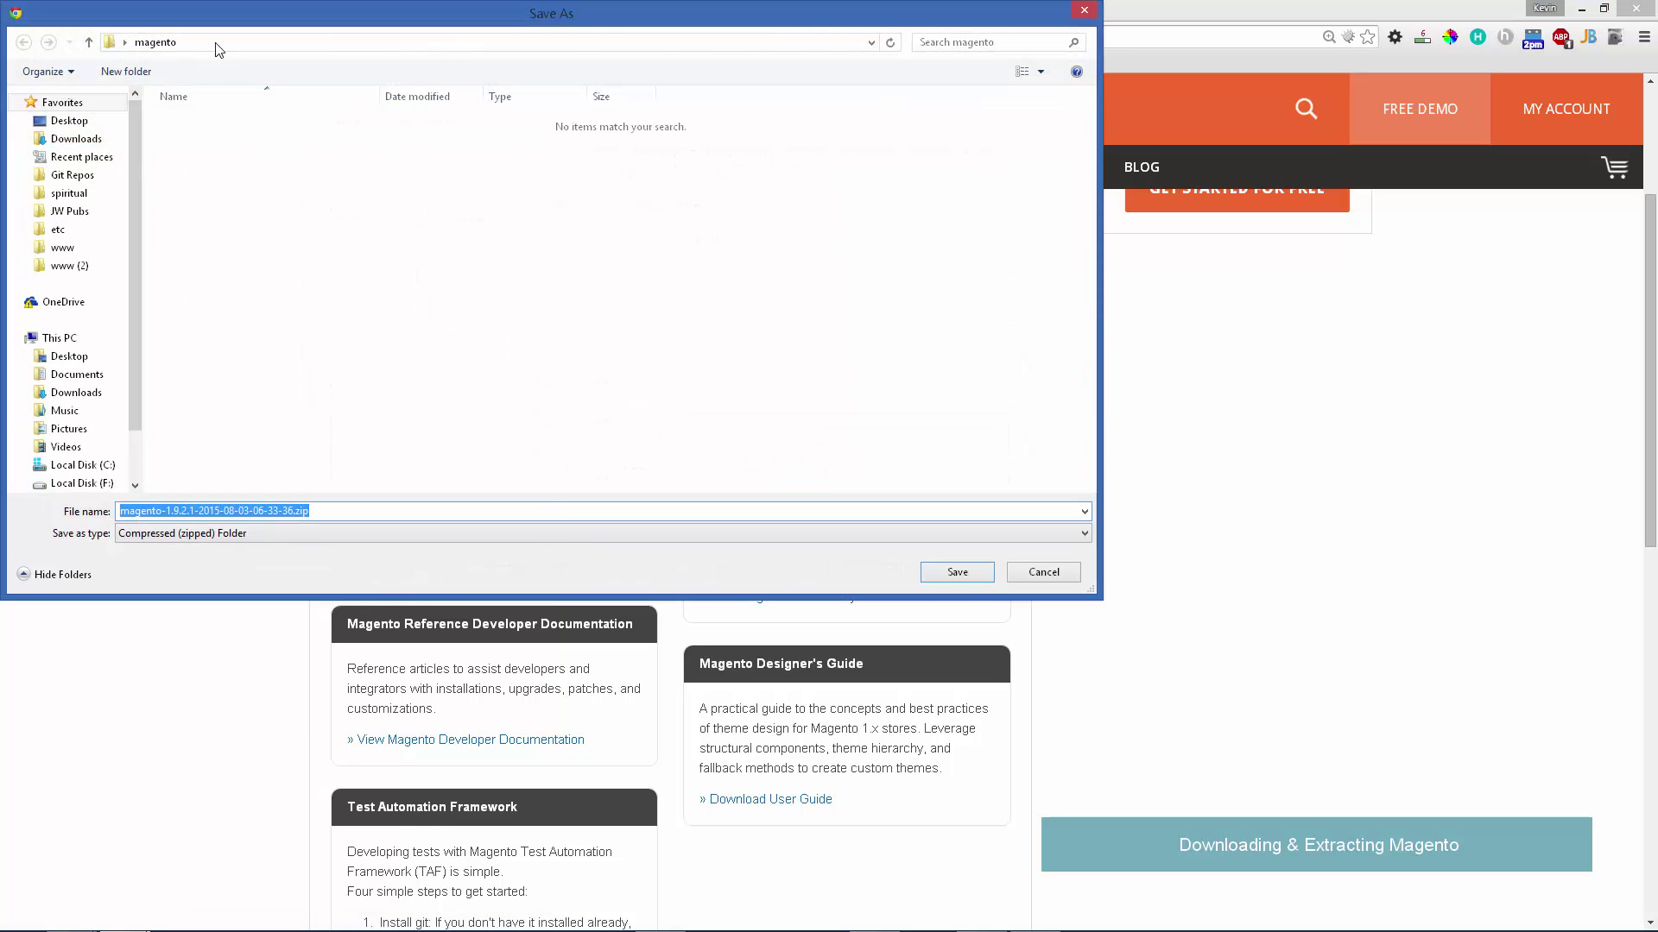
left_click_drag(232, 24, 373, 227)
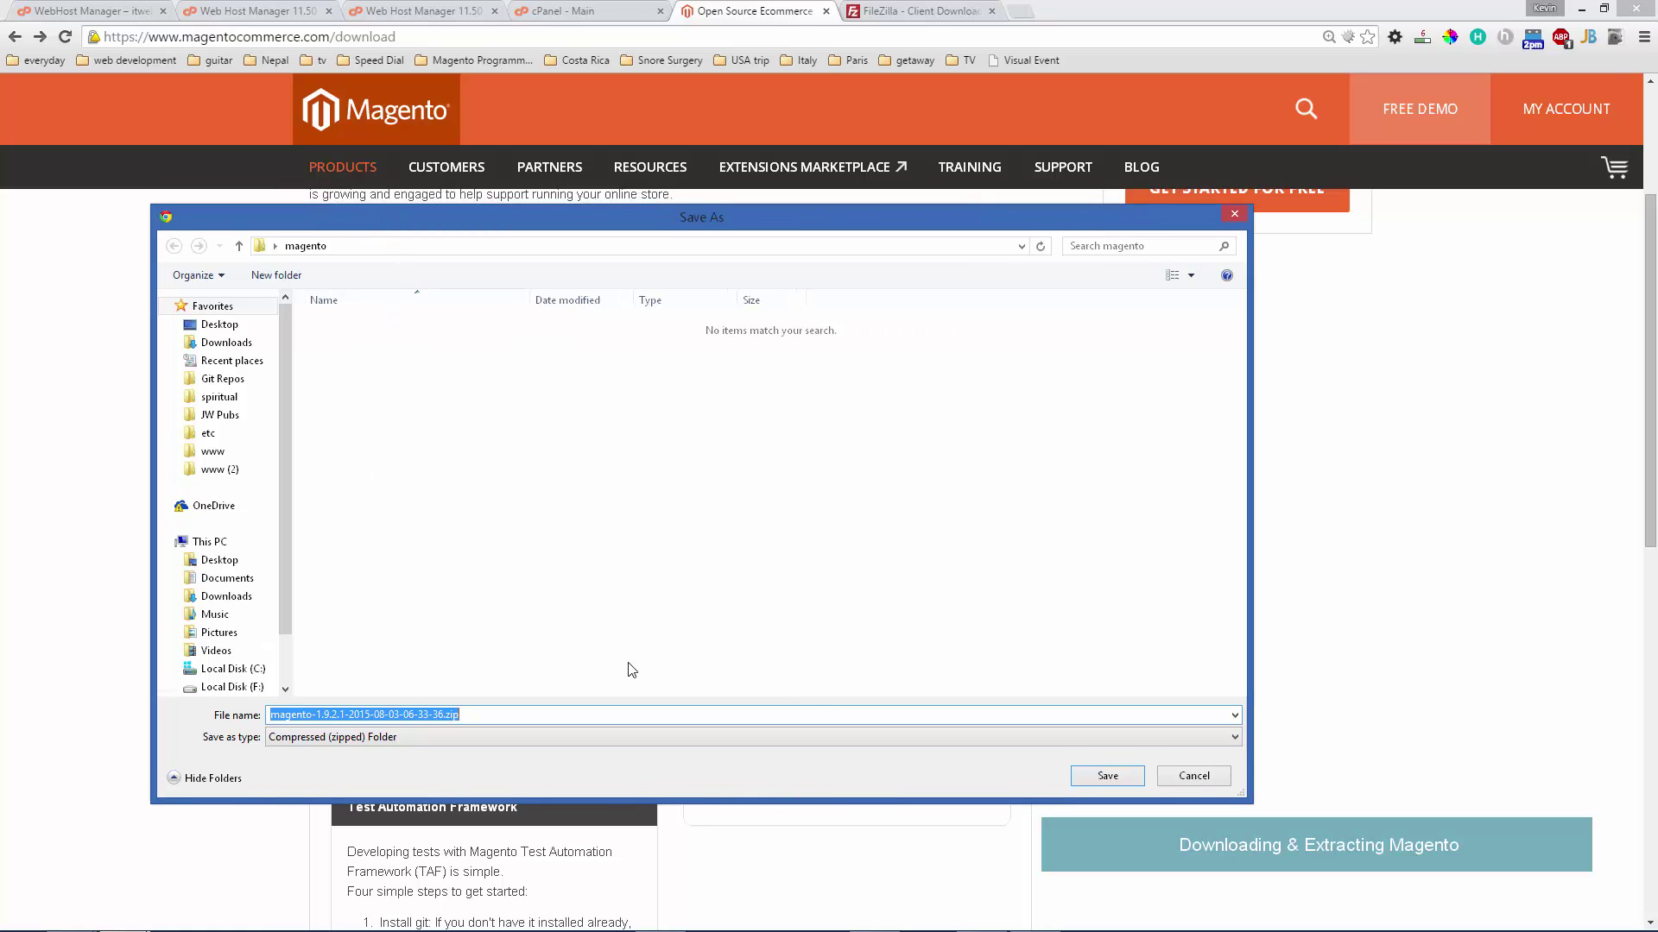
left_click(1108, 776)
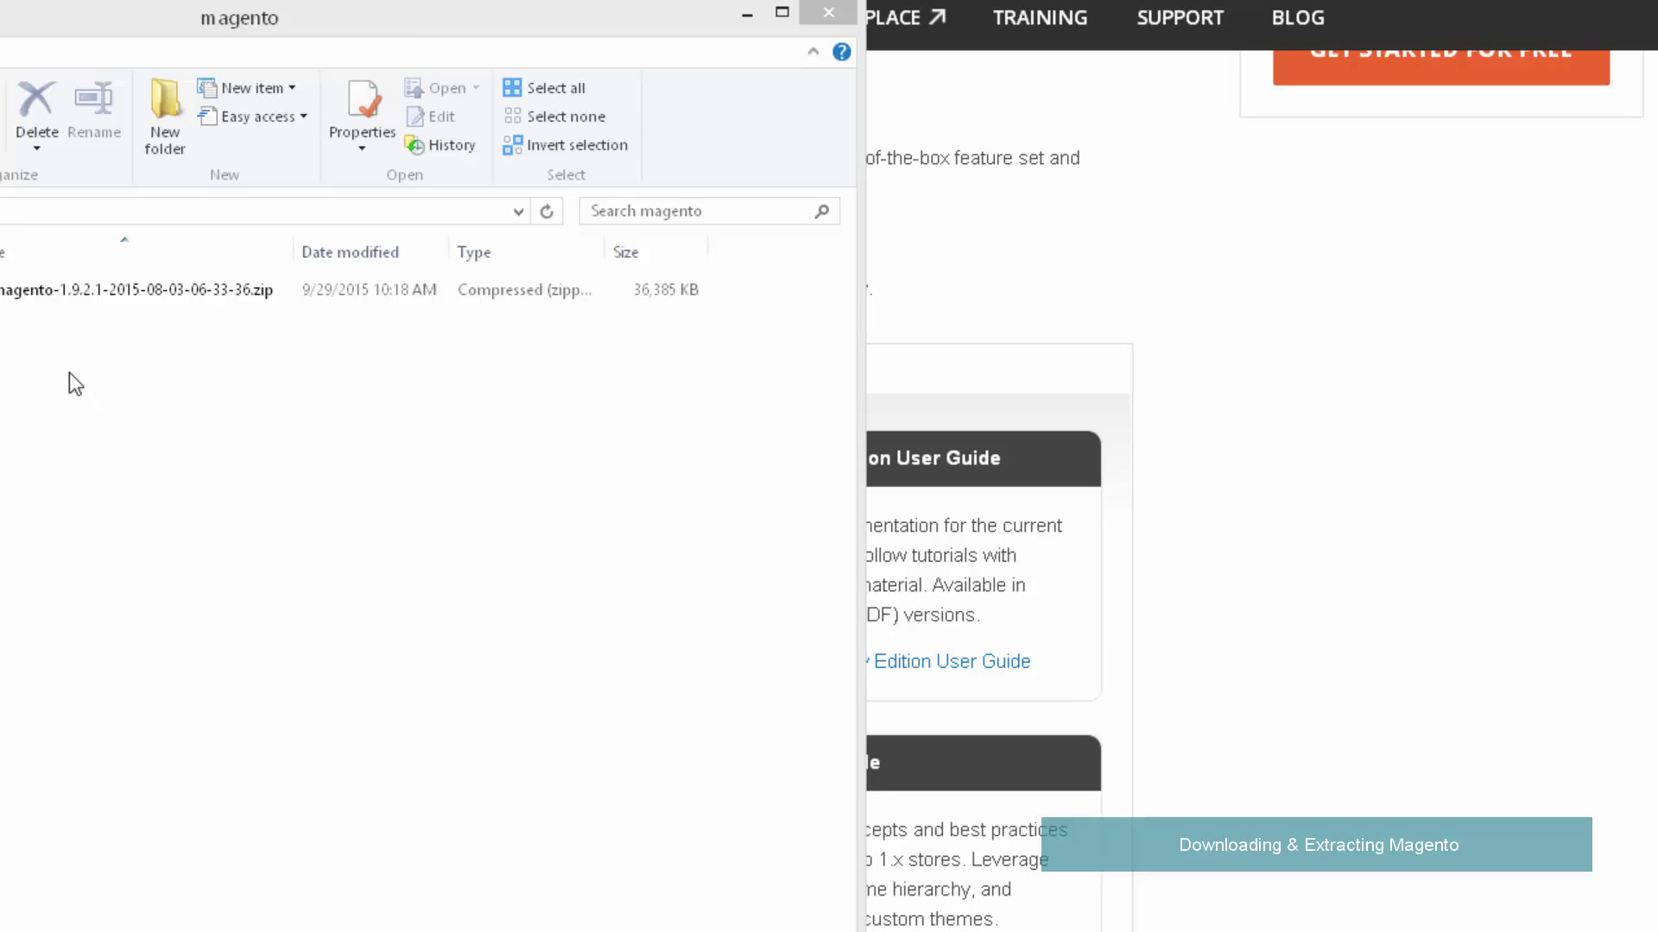
- Extract the downloaded Magento zip with 7-Zip's Extract files option
left_click(5, 292)
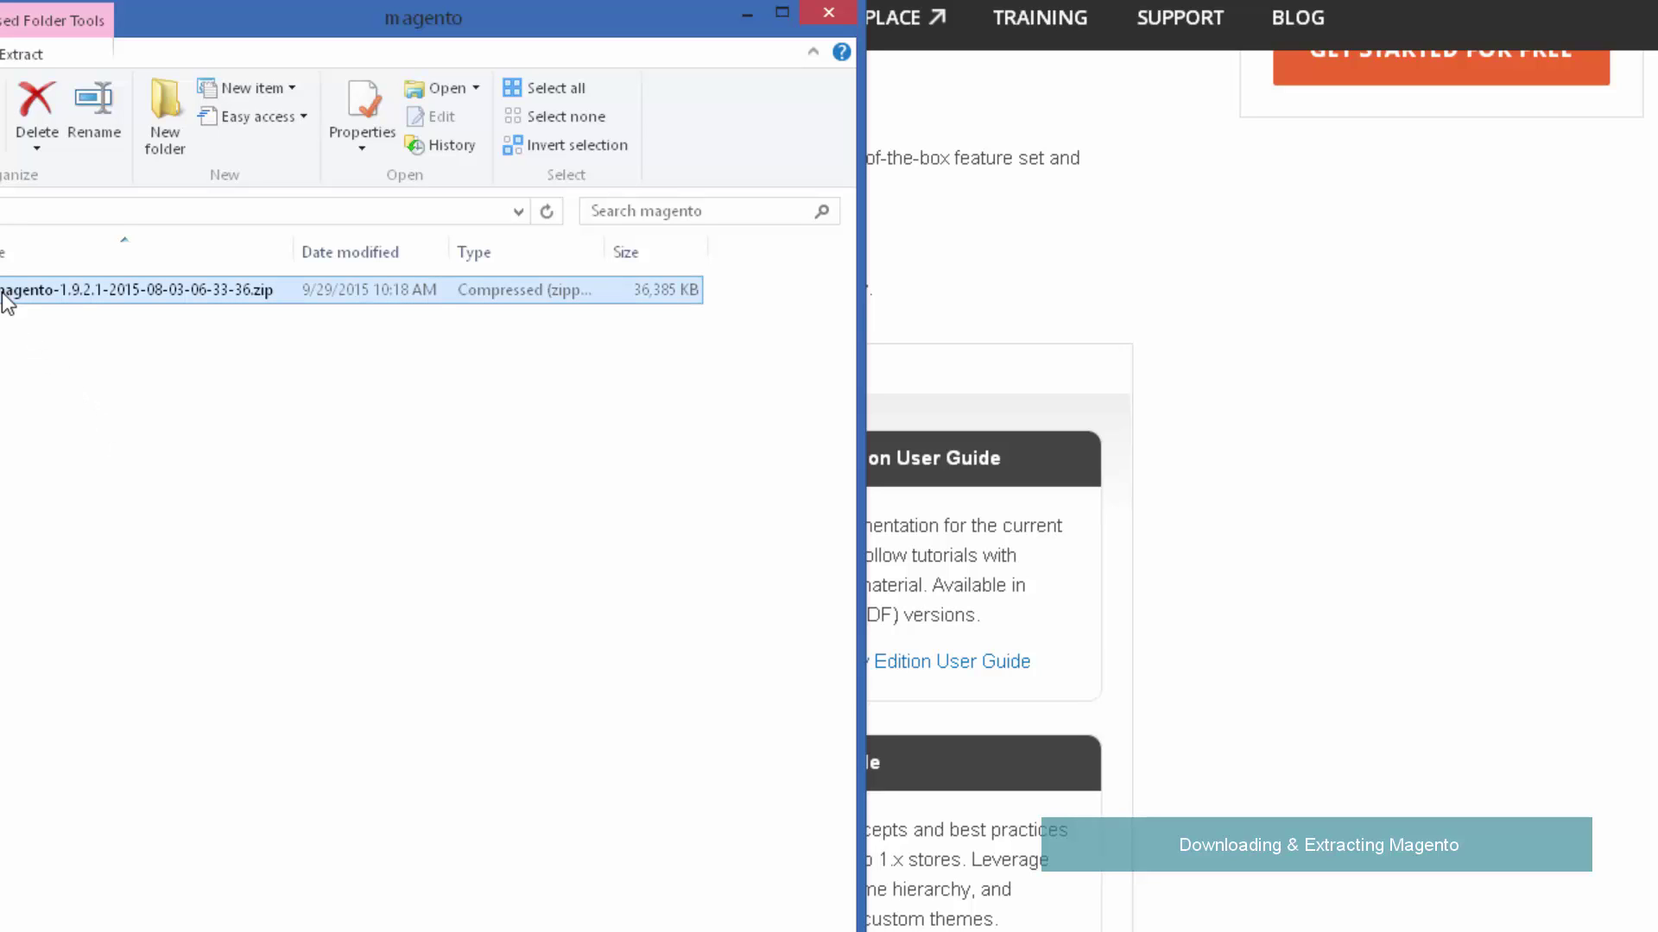
right_click(3, 295)
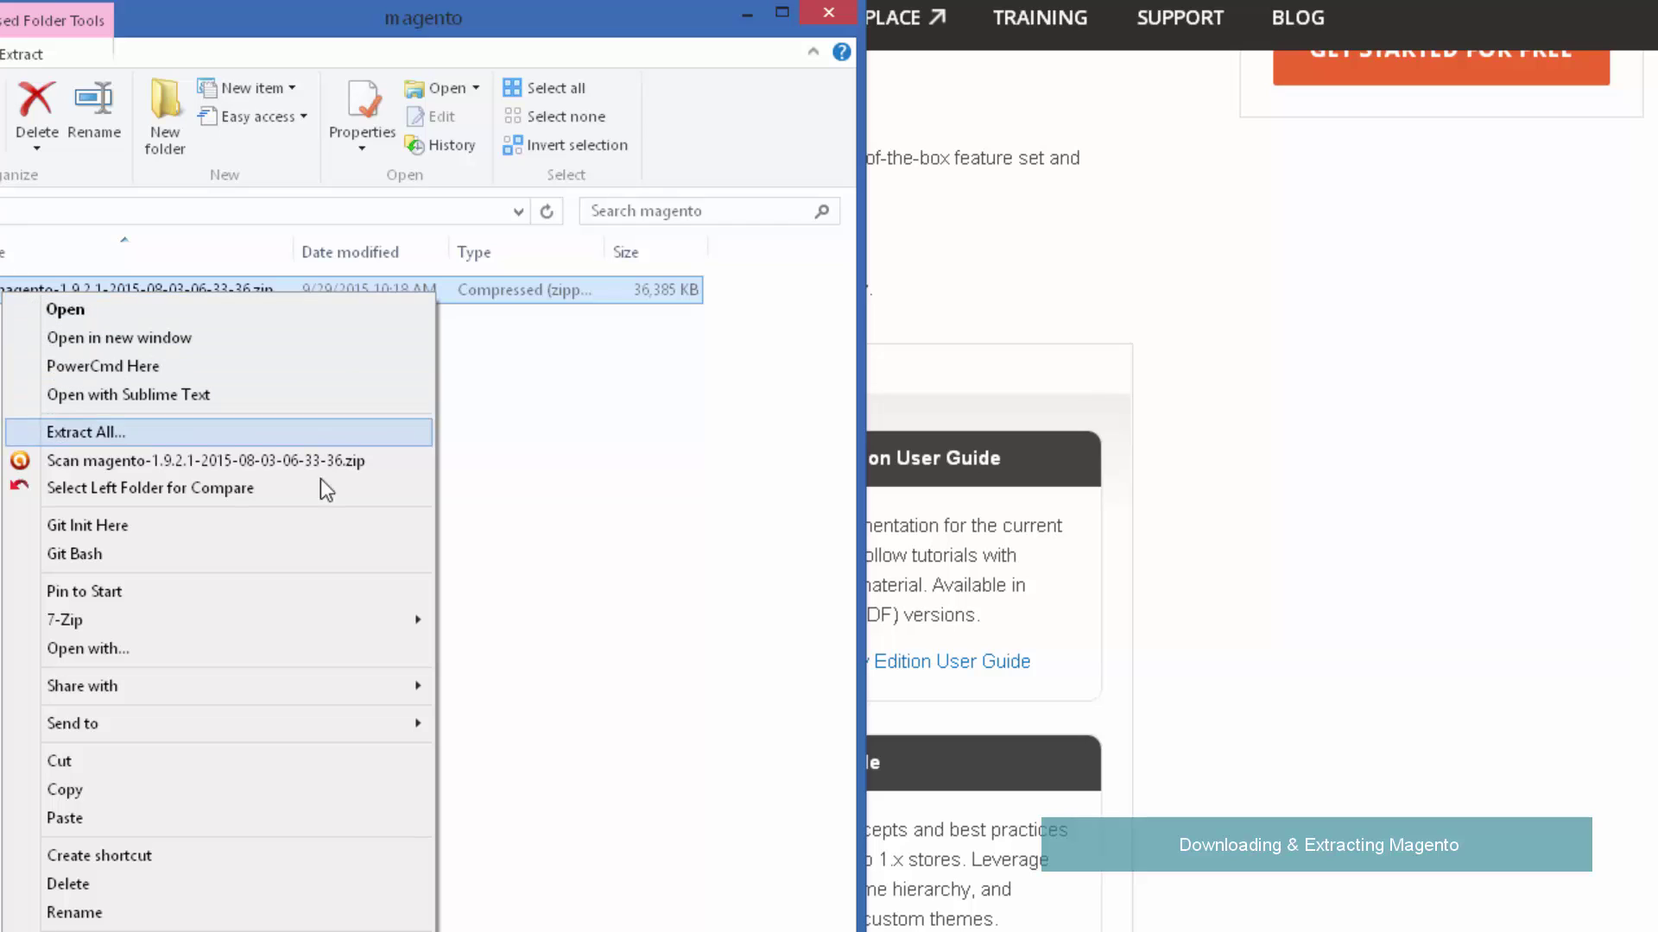
mouse_move(237, 610)
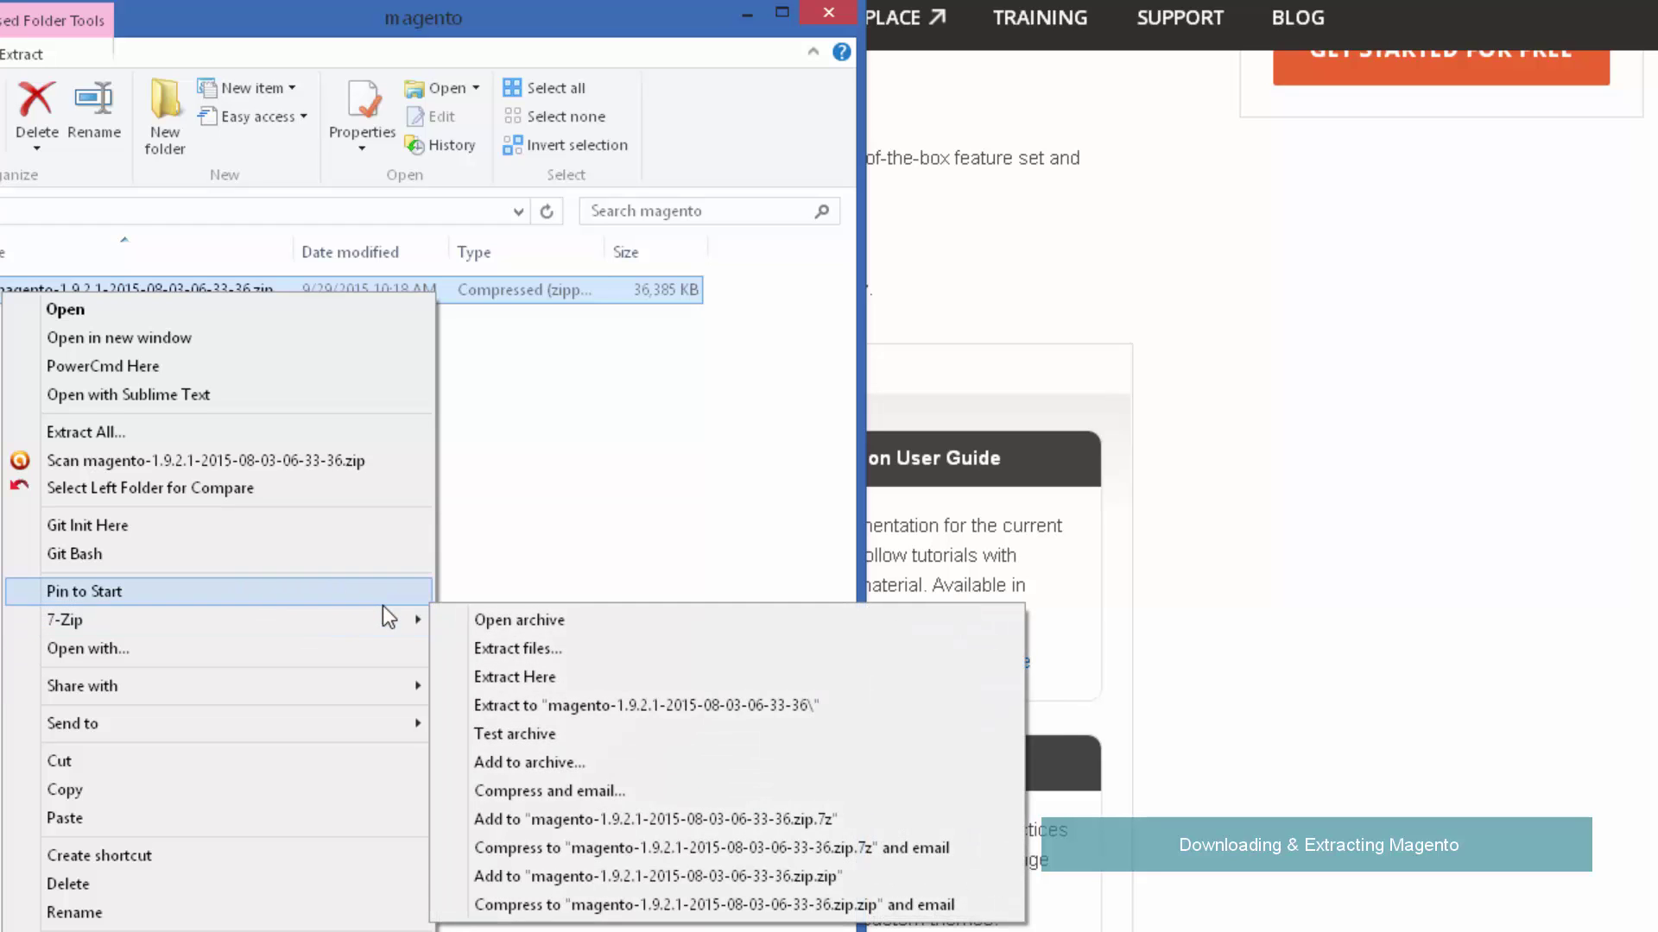
left_click(543, 658)
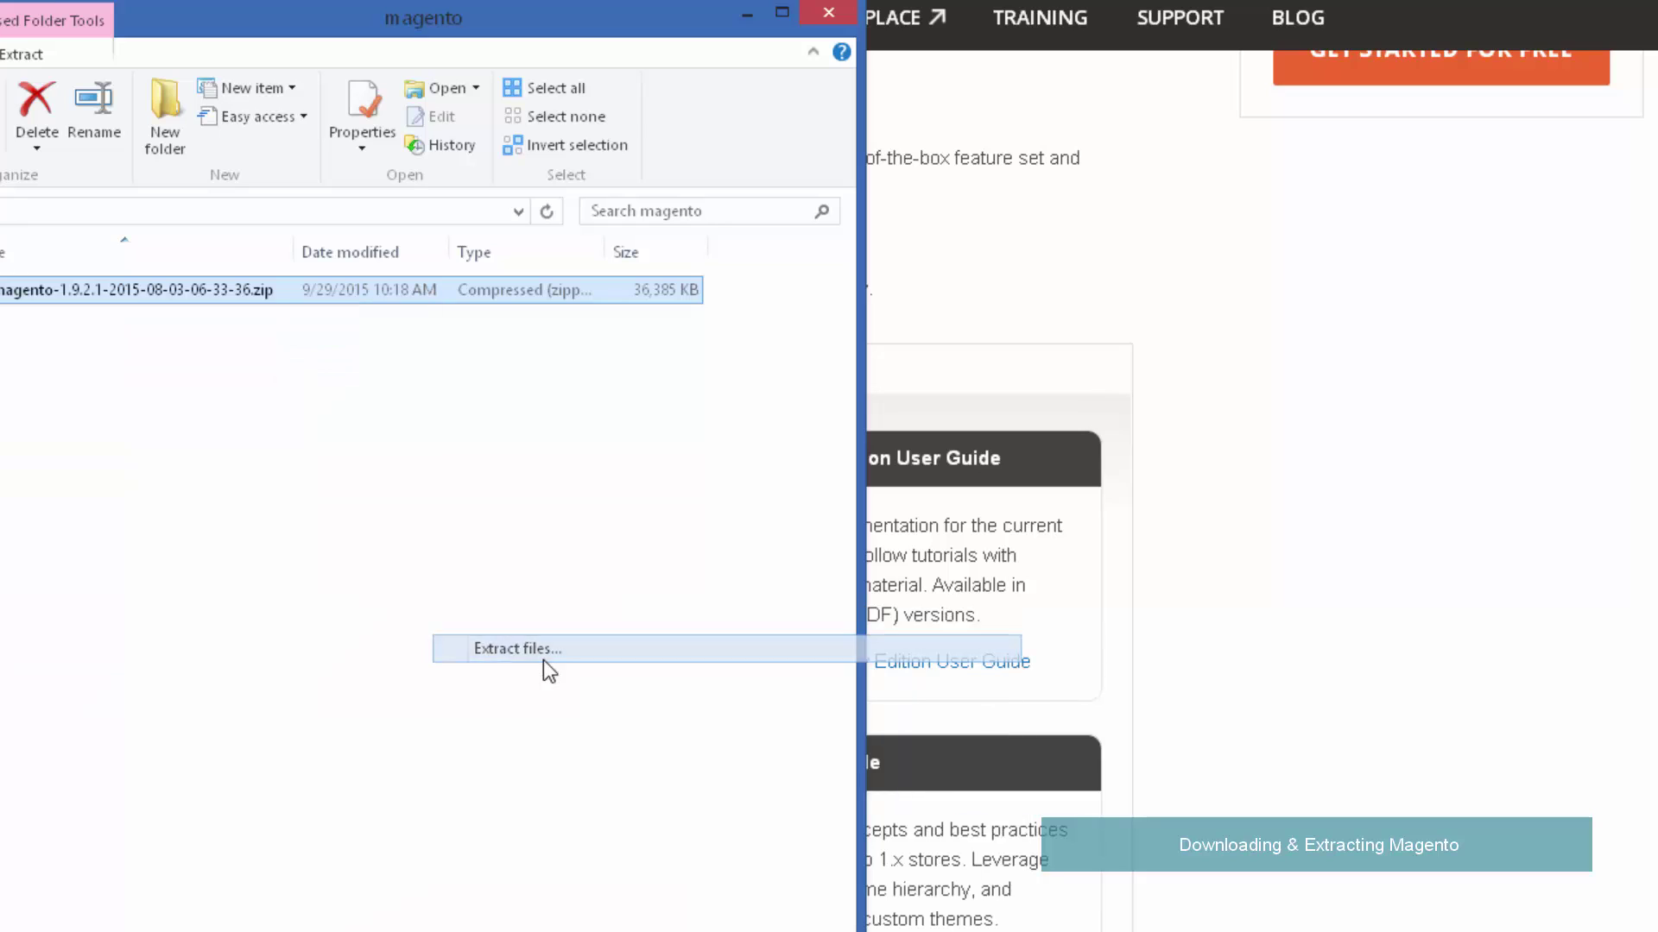
left_click(783, 599)
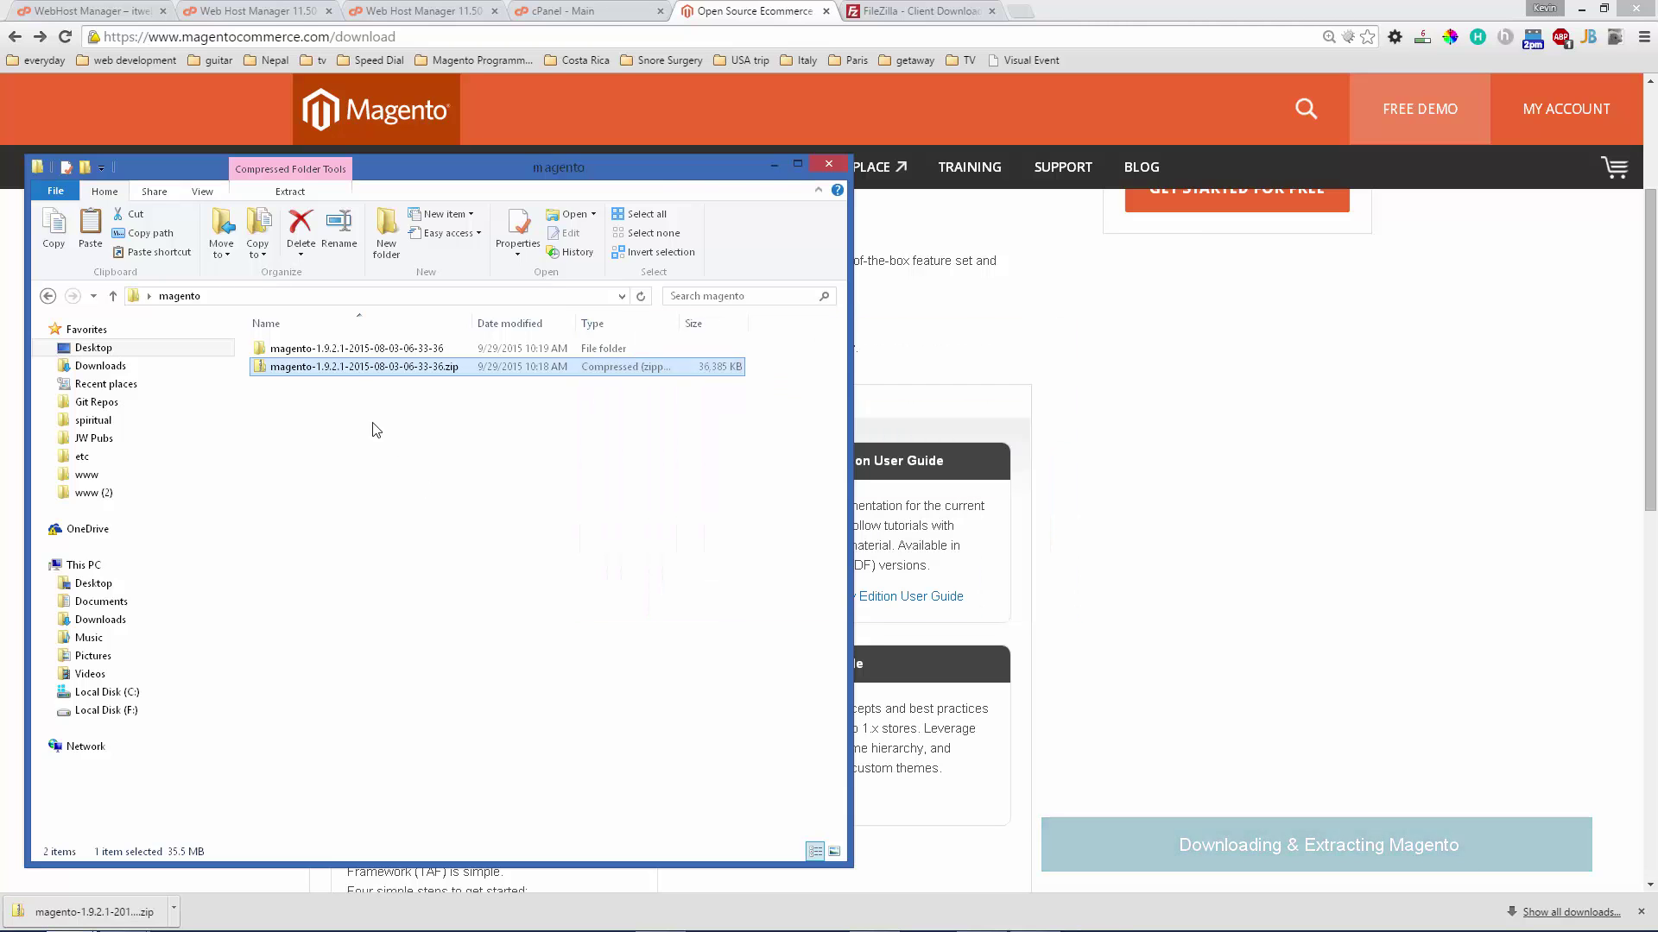
- Open the extracted folder's inner magento folder showing its 27 items
double_click(334, 349)
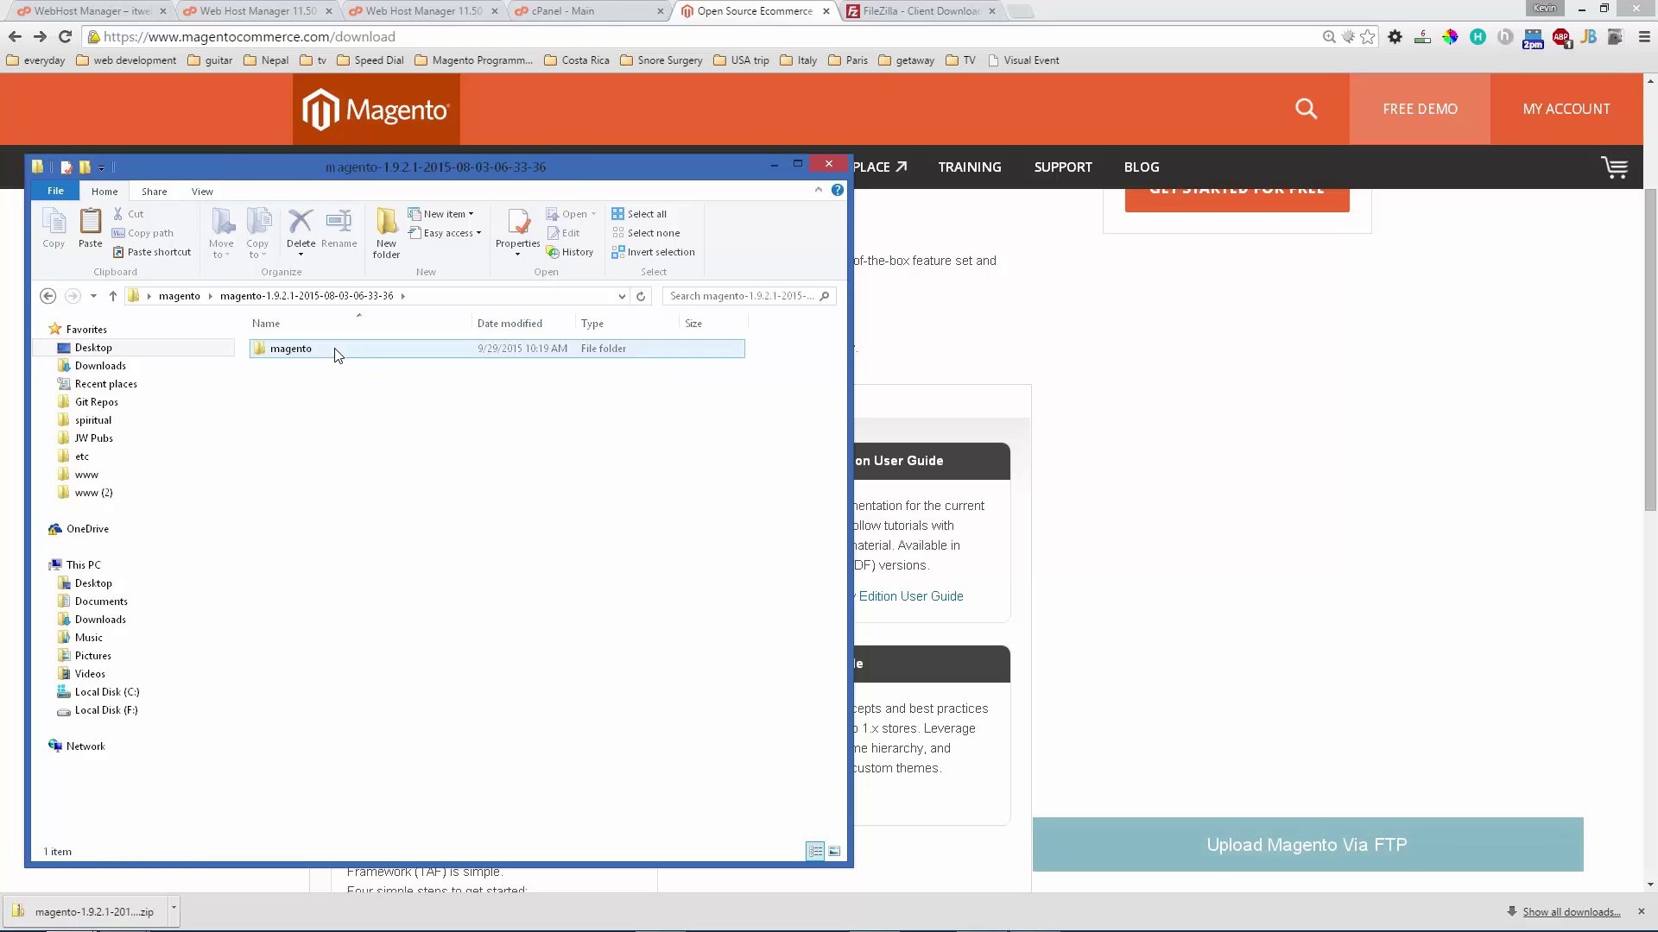
double_click(336, 351)
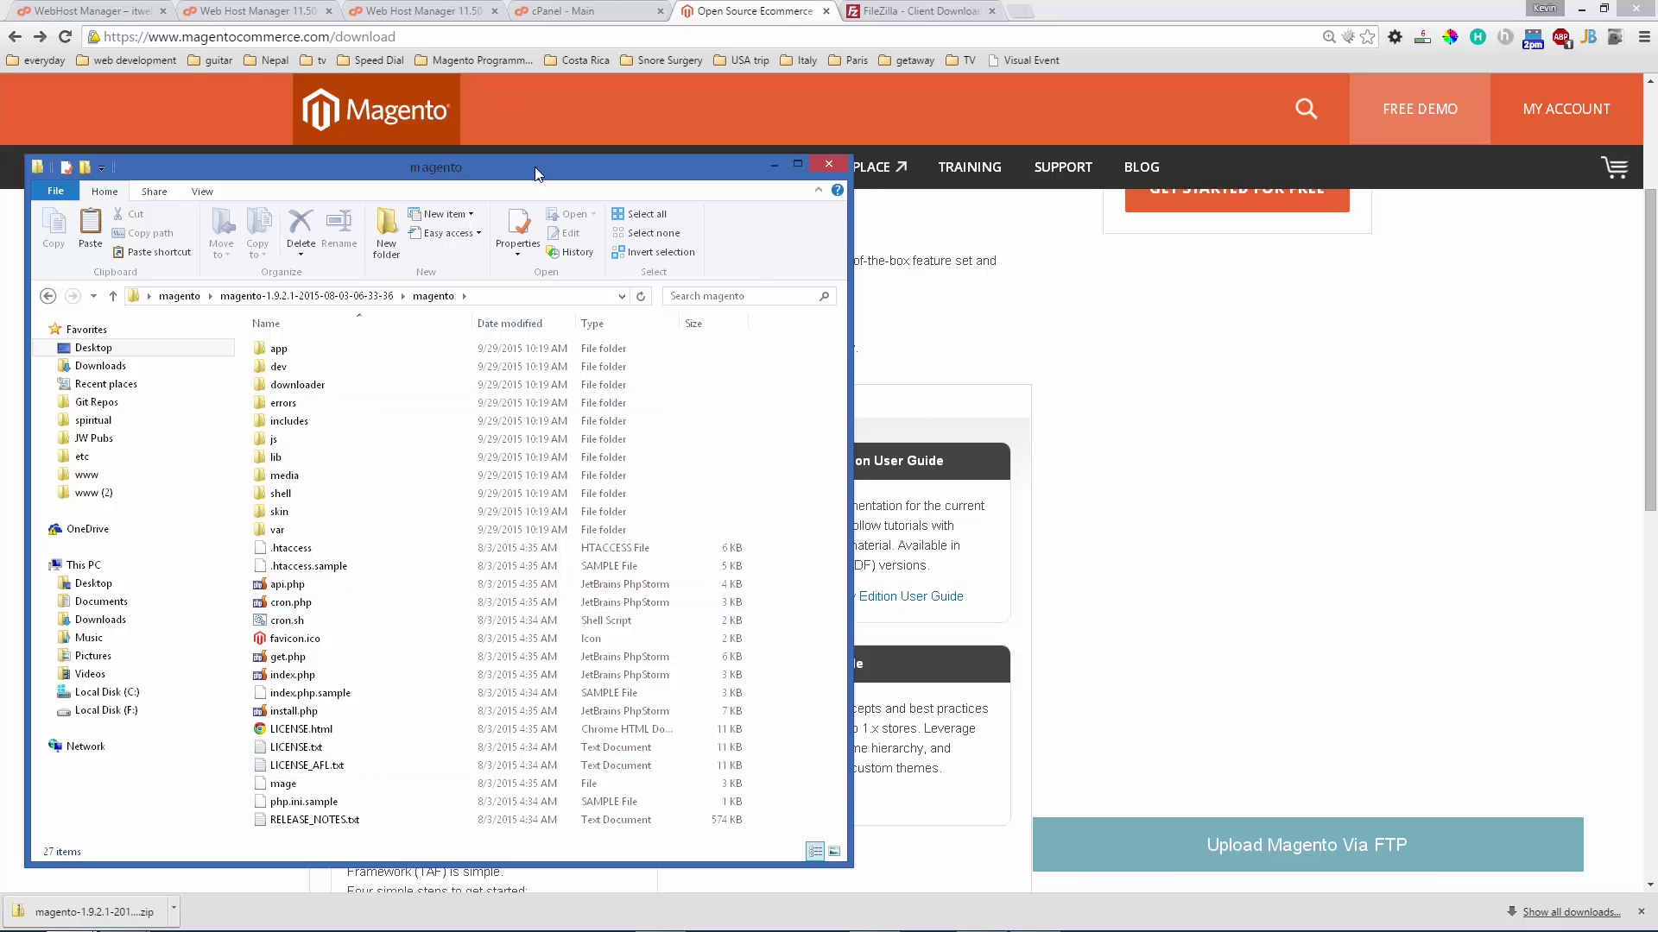
left_click_drag(528, 167, 510, 153)
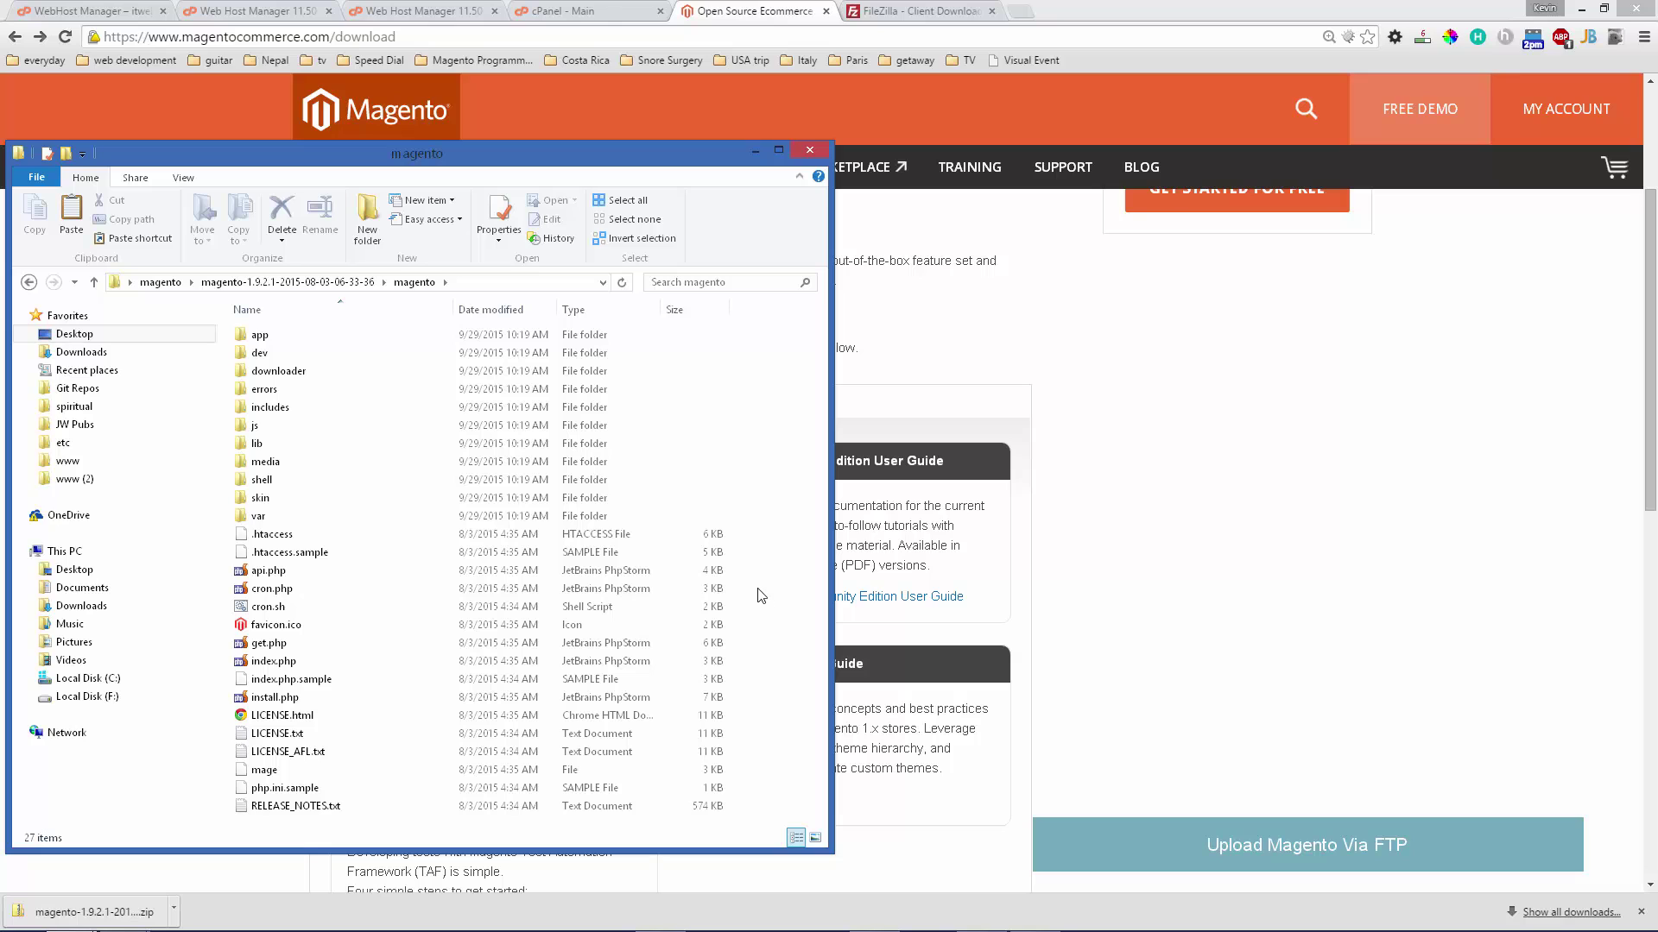
- Bring up FileZilla and place it beside the extracted magento folder window
left_click(927, 14)
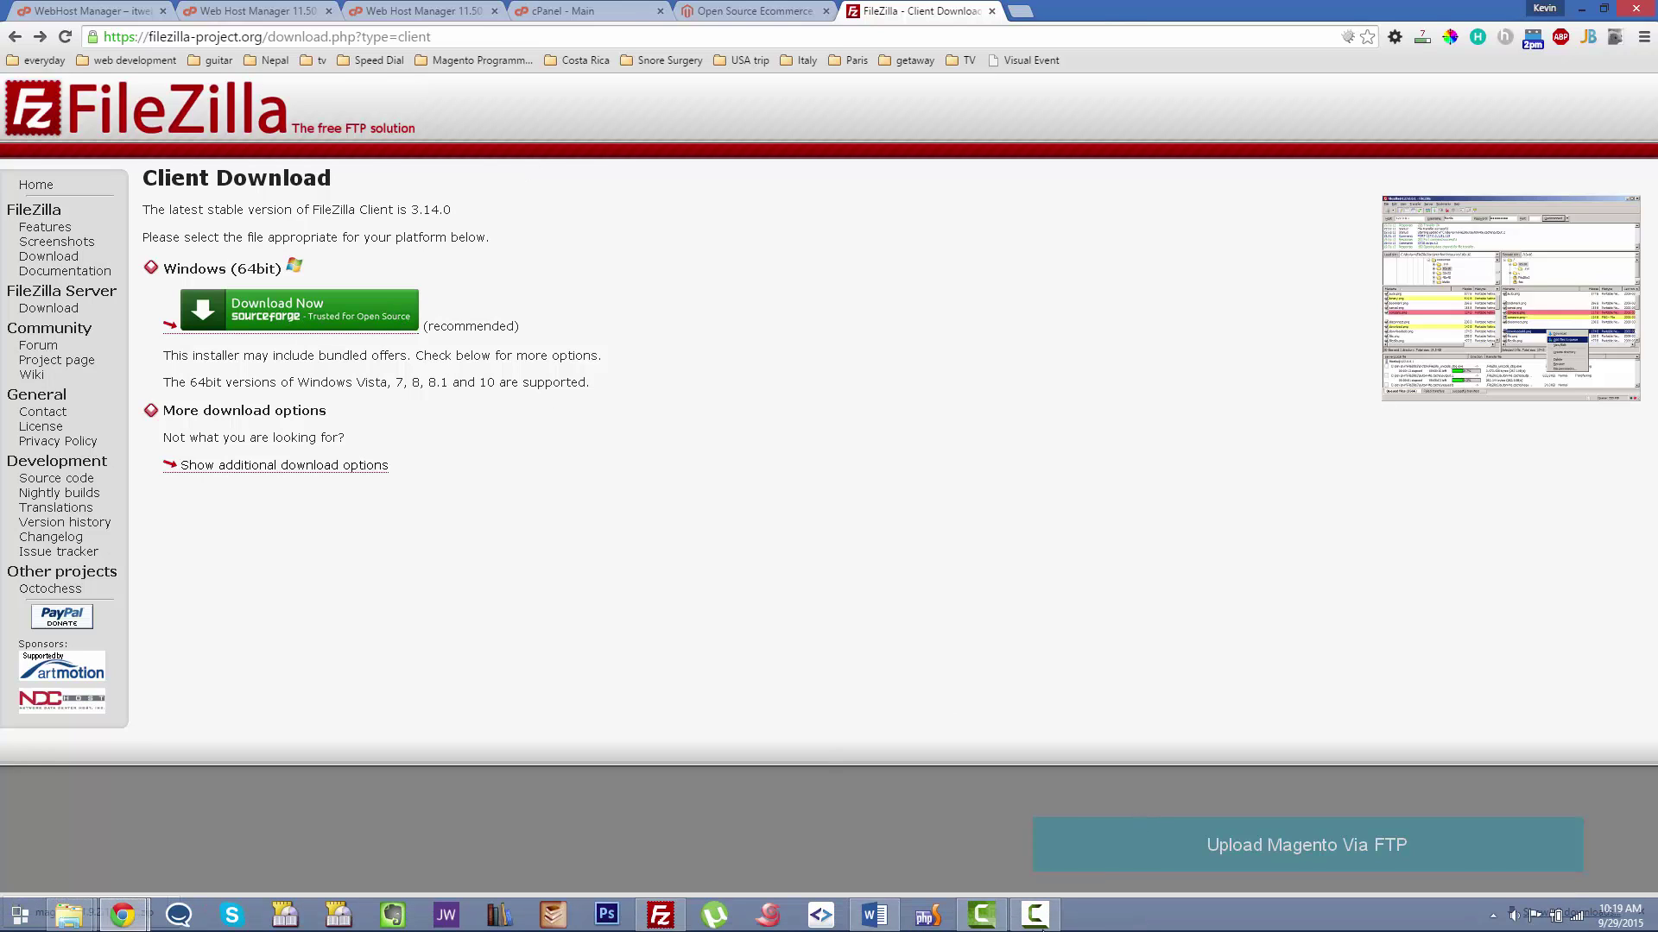
left_click(660, 914)
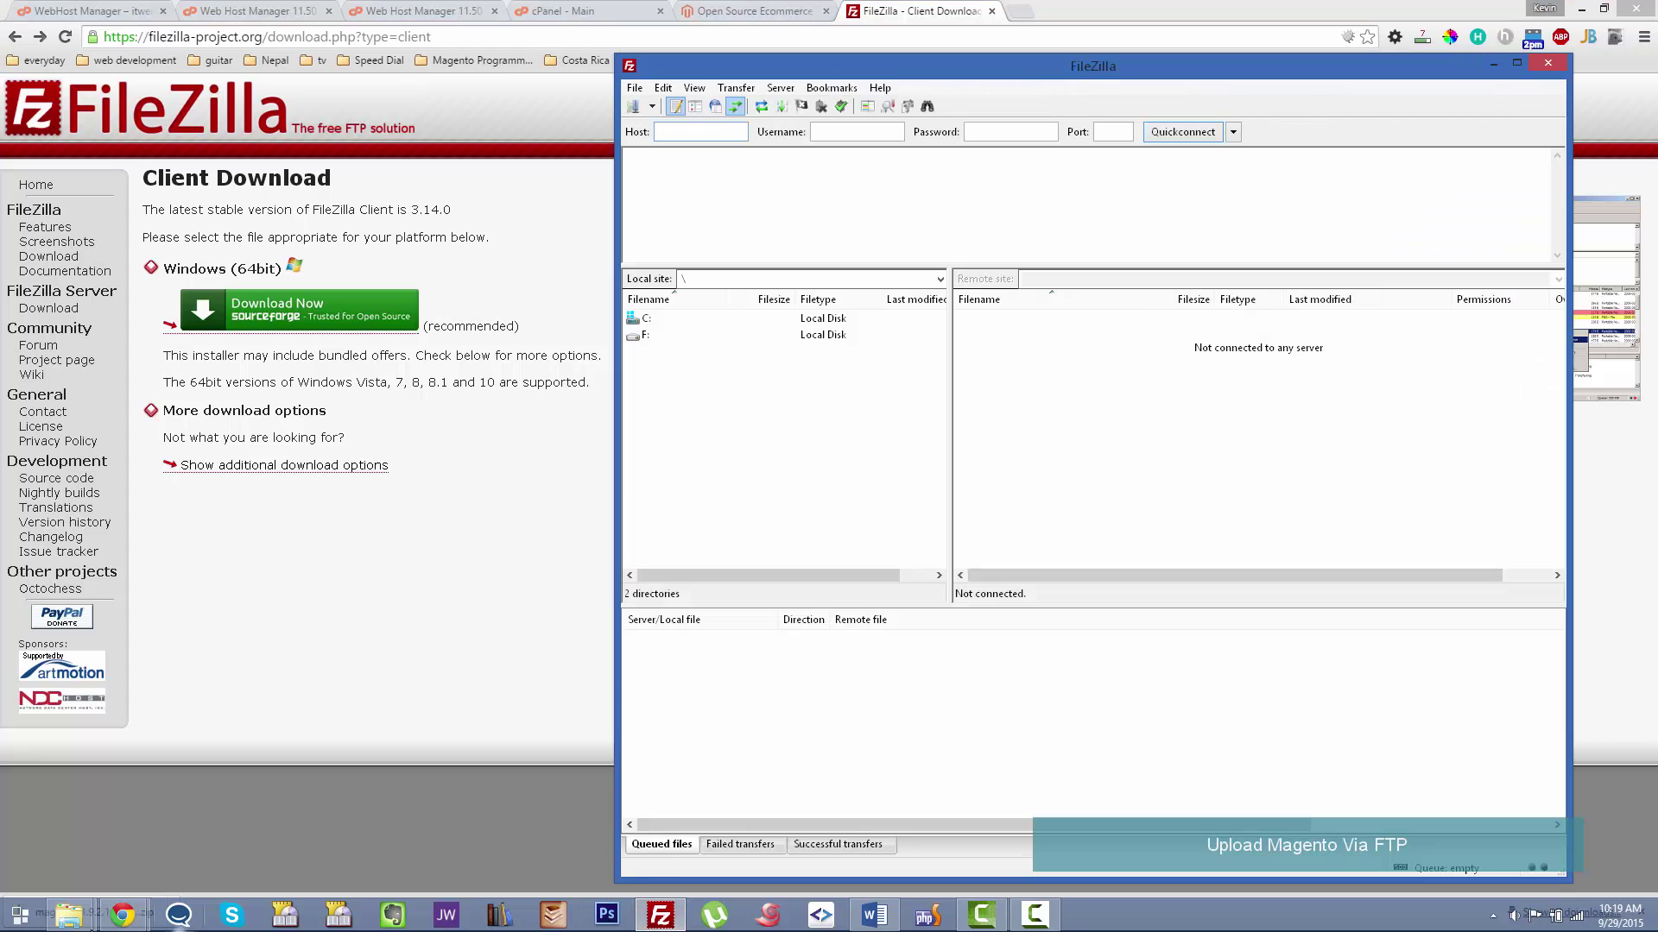
left_click(69, 914)
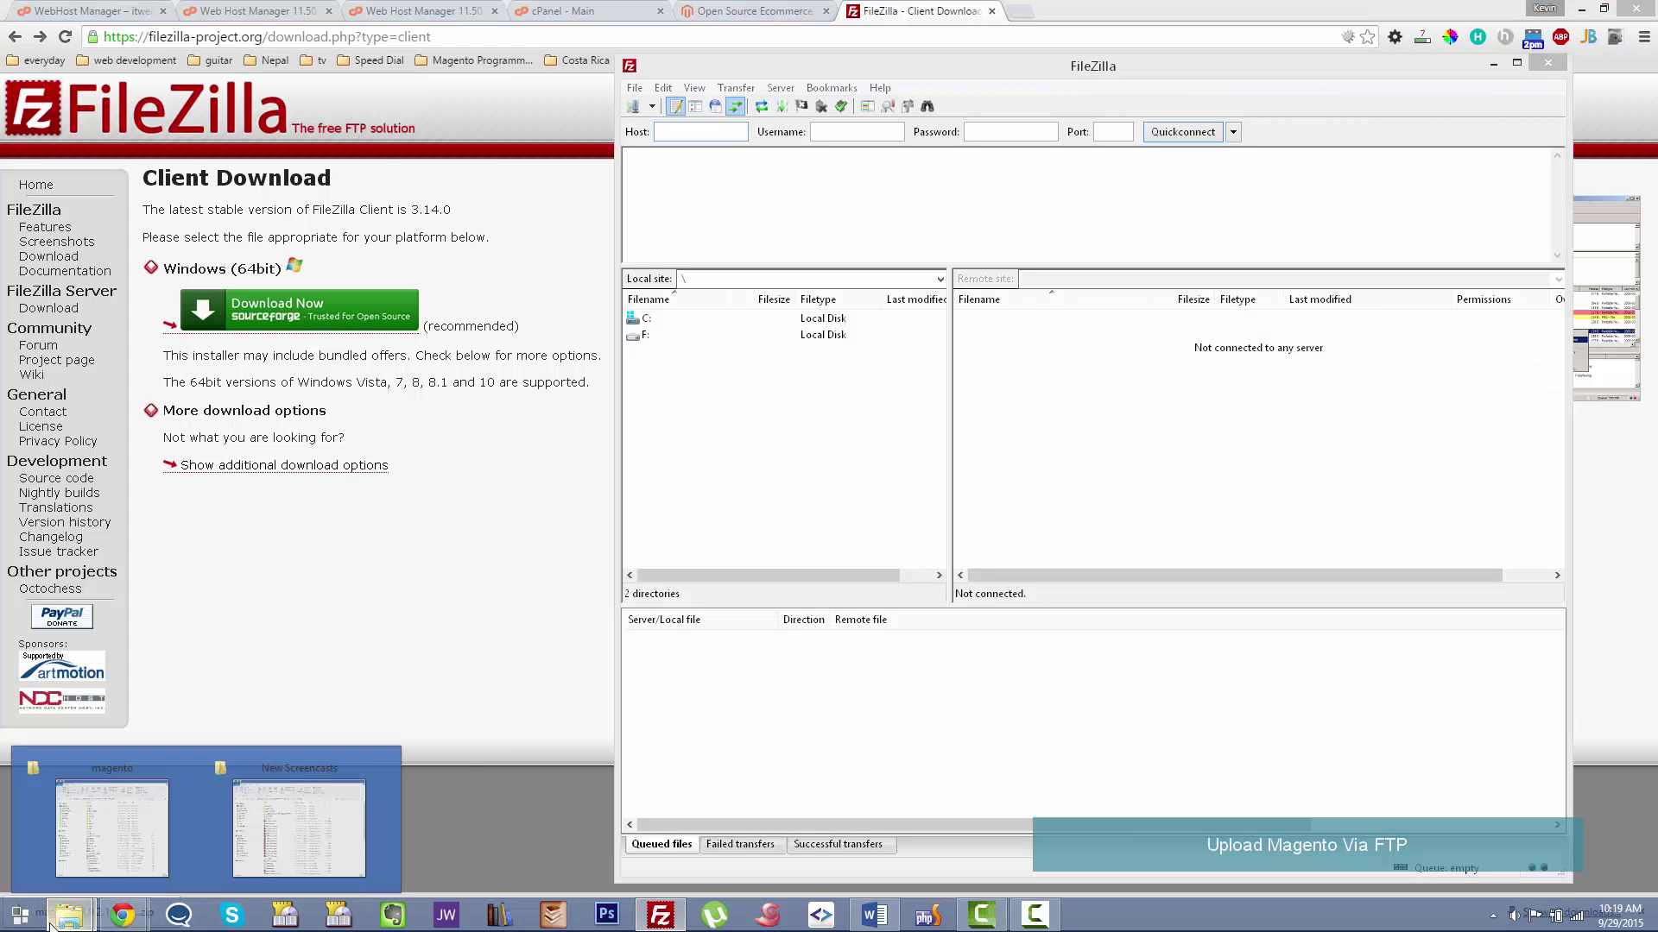
left_click(129, 829)
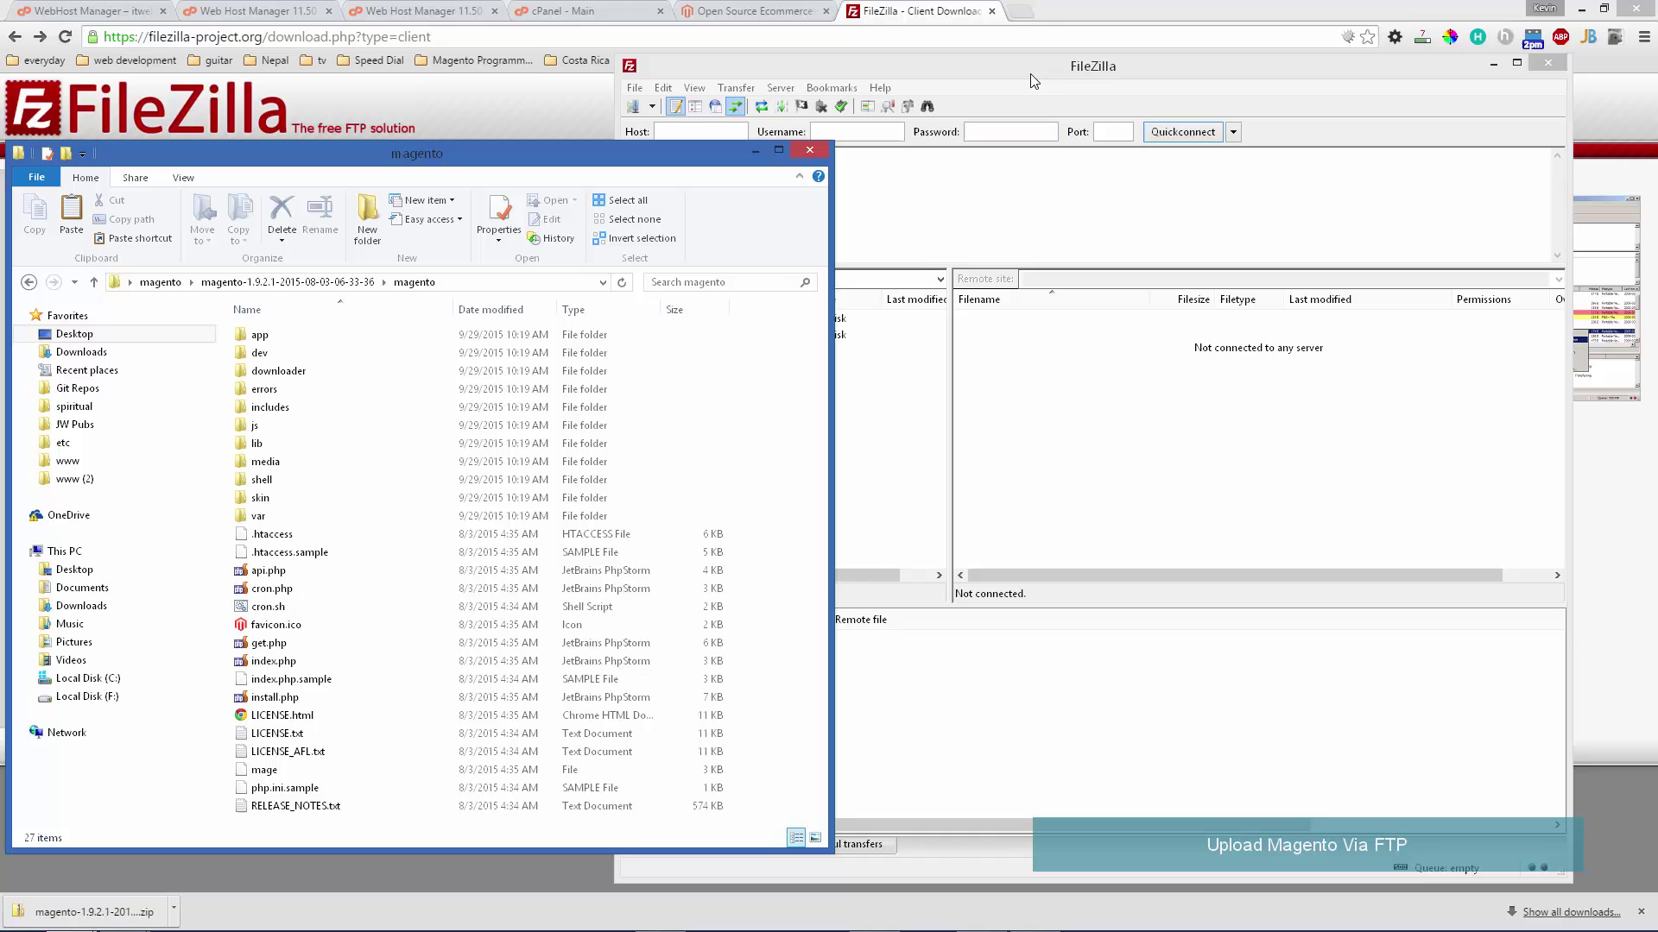
left_click_drag(1033, 76, 1088, 80)
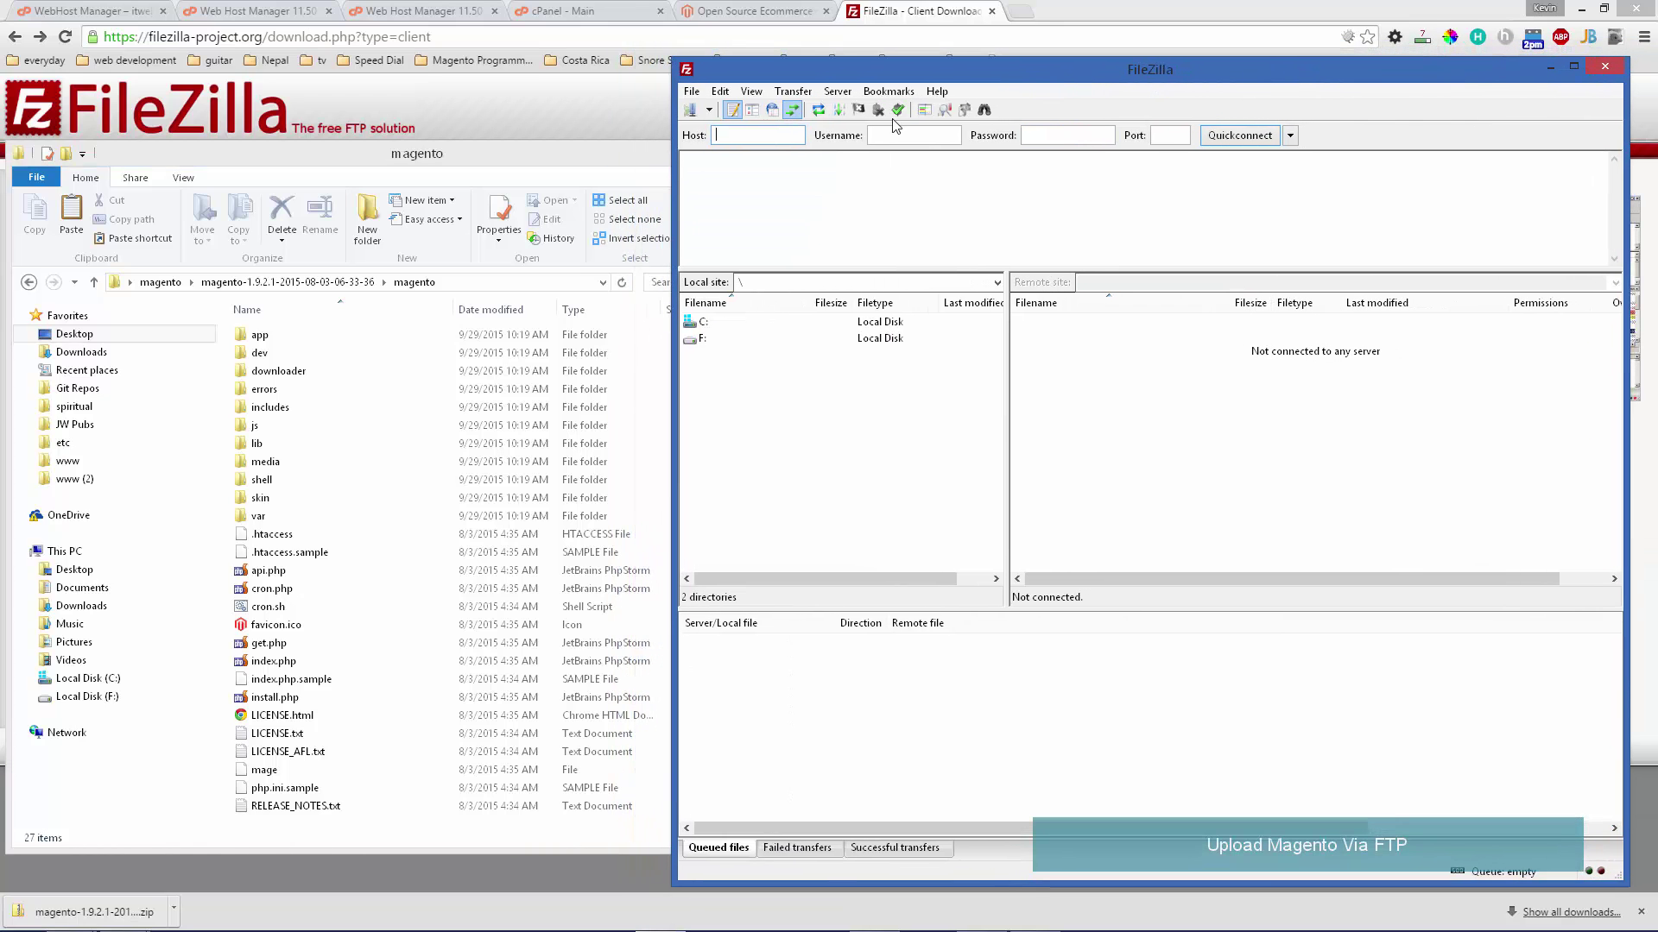
- Add a new site for install.rent-manager.com with Normal logon, entering the FTP username and password
left_click(691, 111)
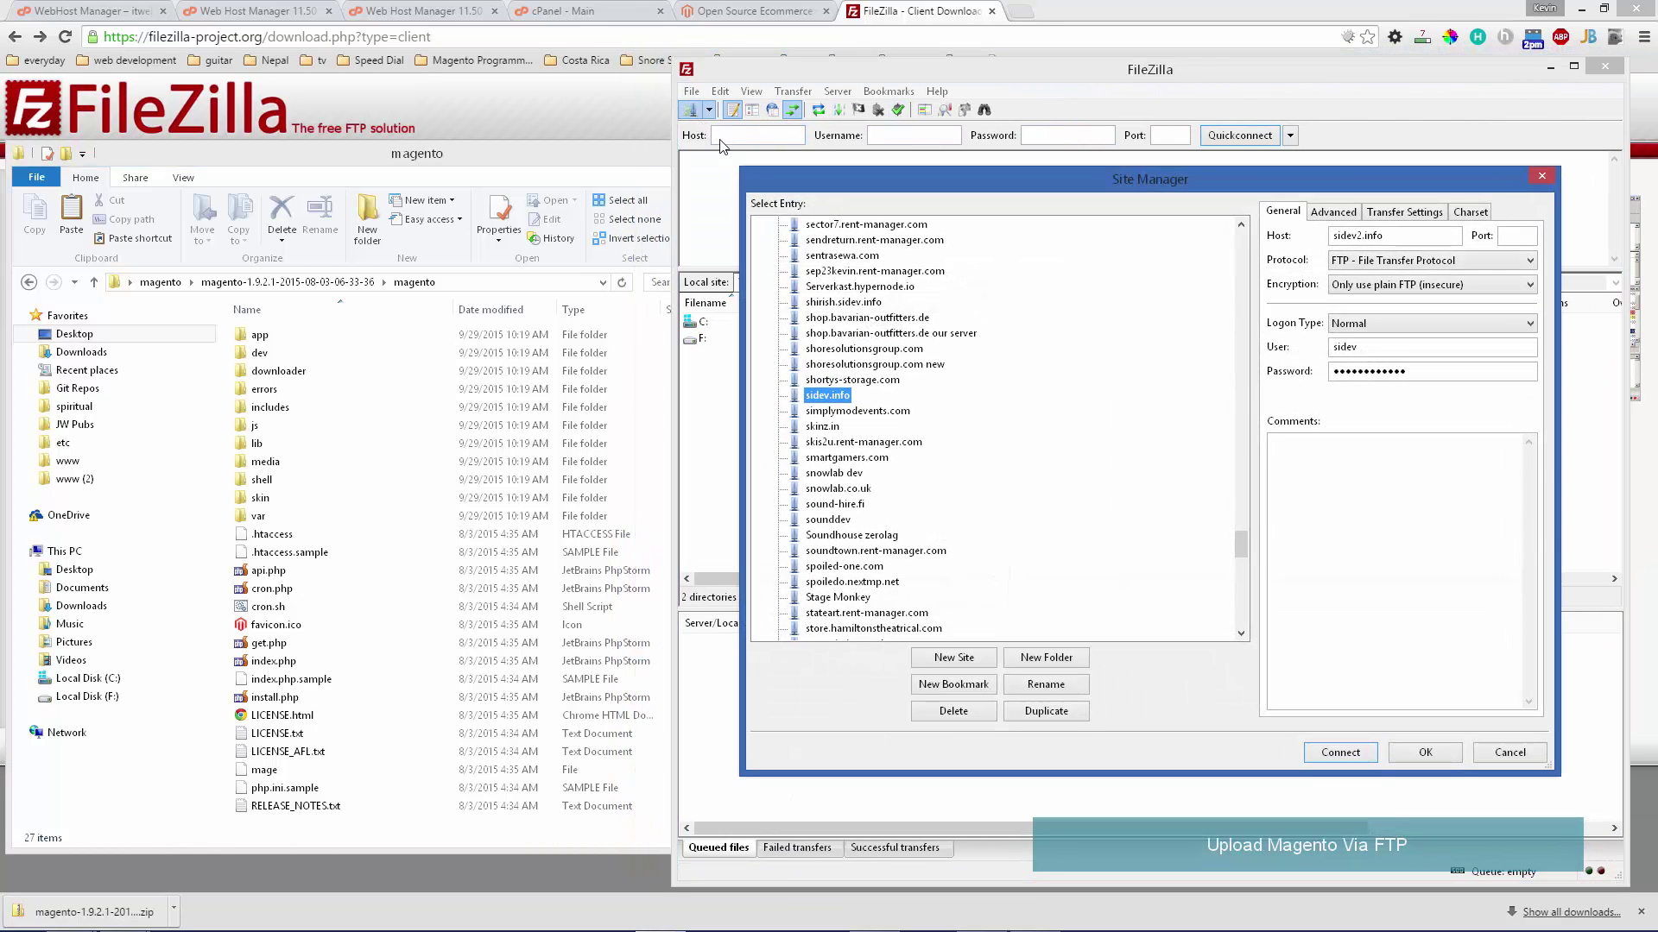
left_click(954, 657)
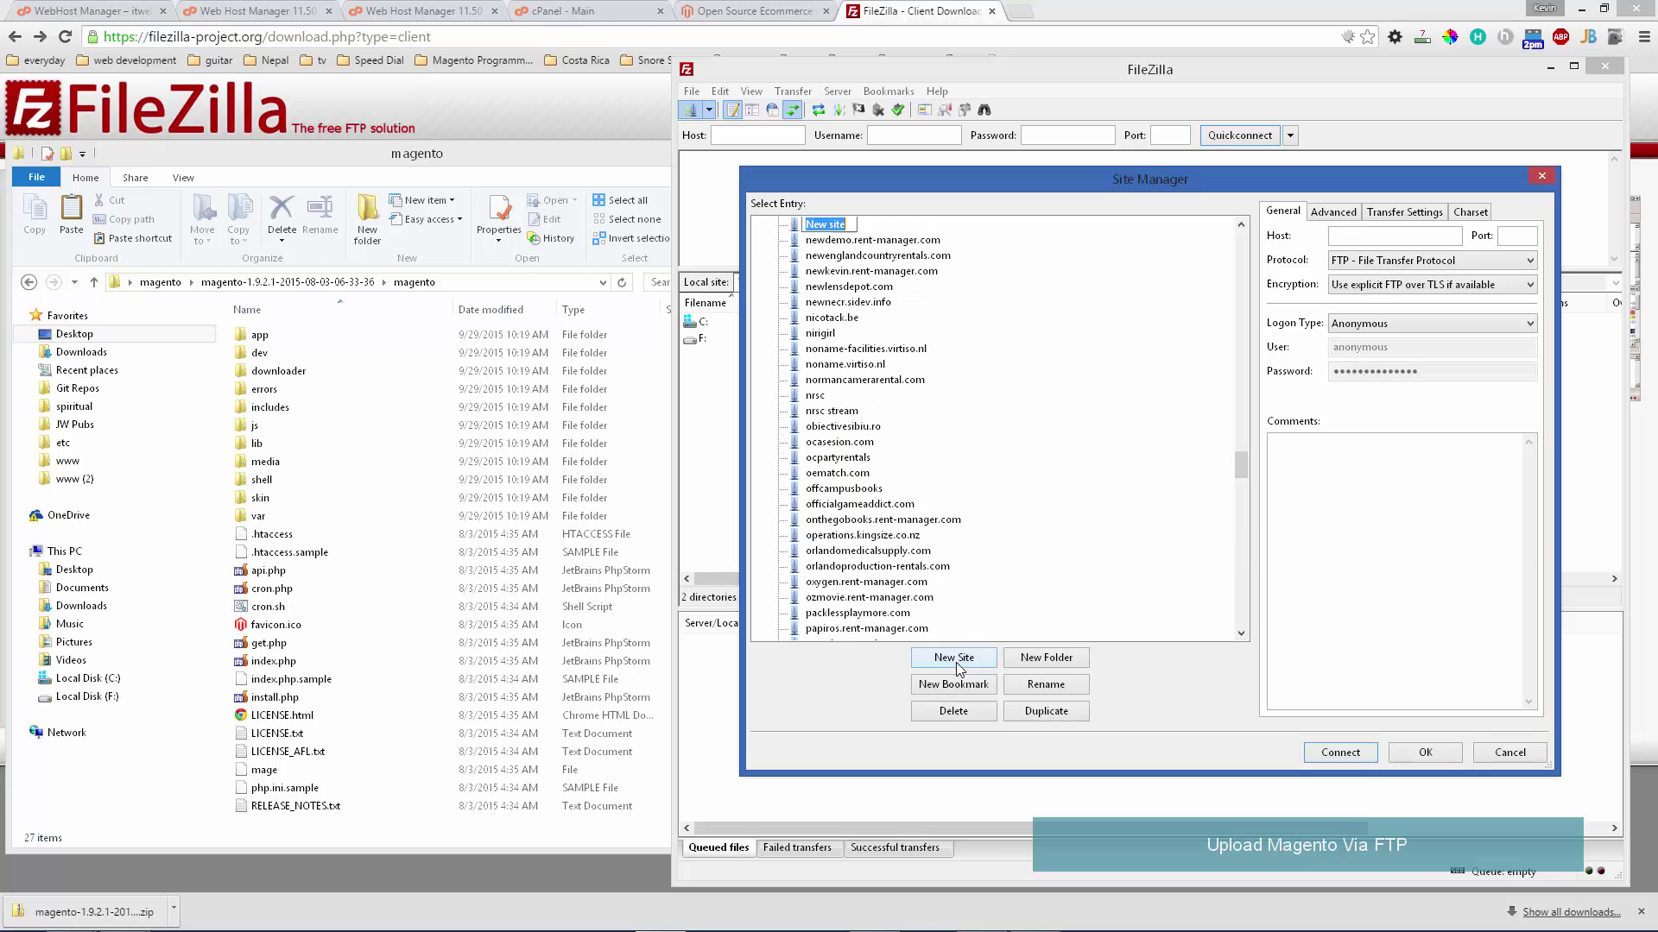
left_click(1362, 236)
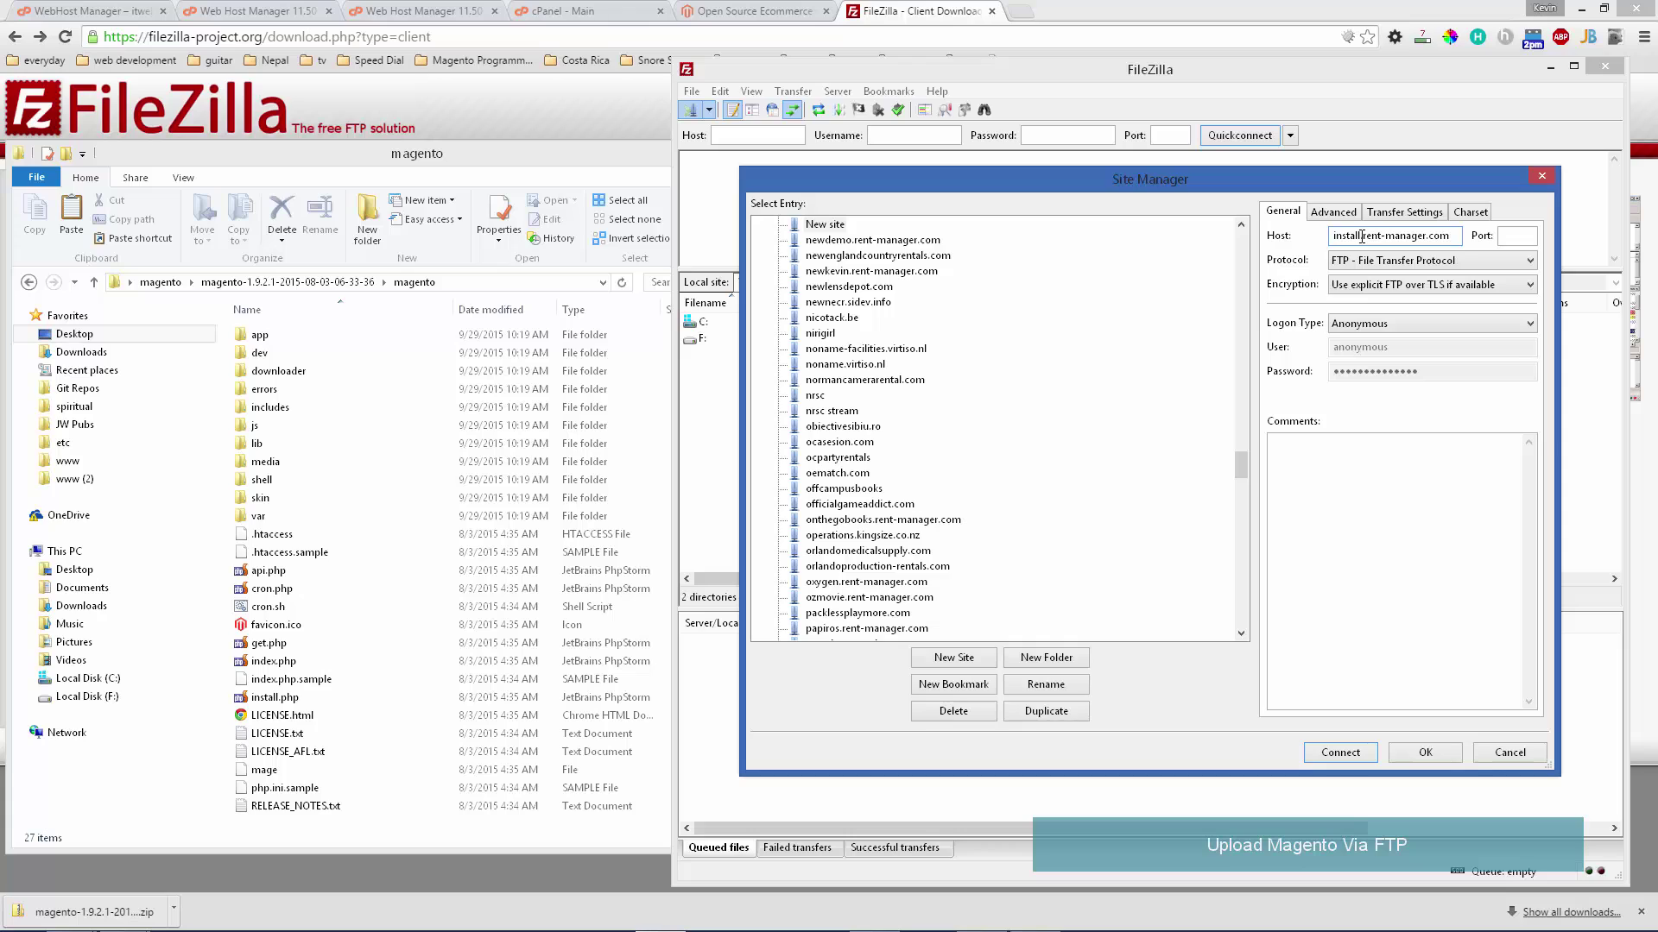
left_click(1352, 327)
left_click(1380, 354)
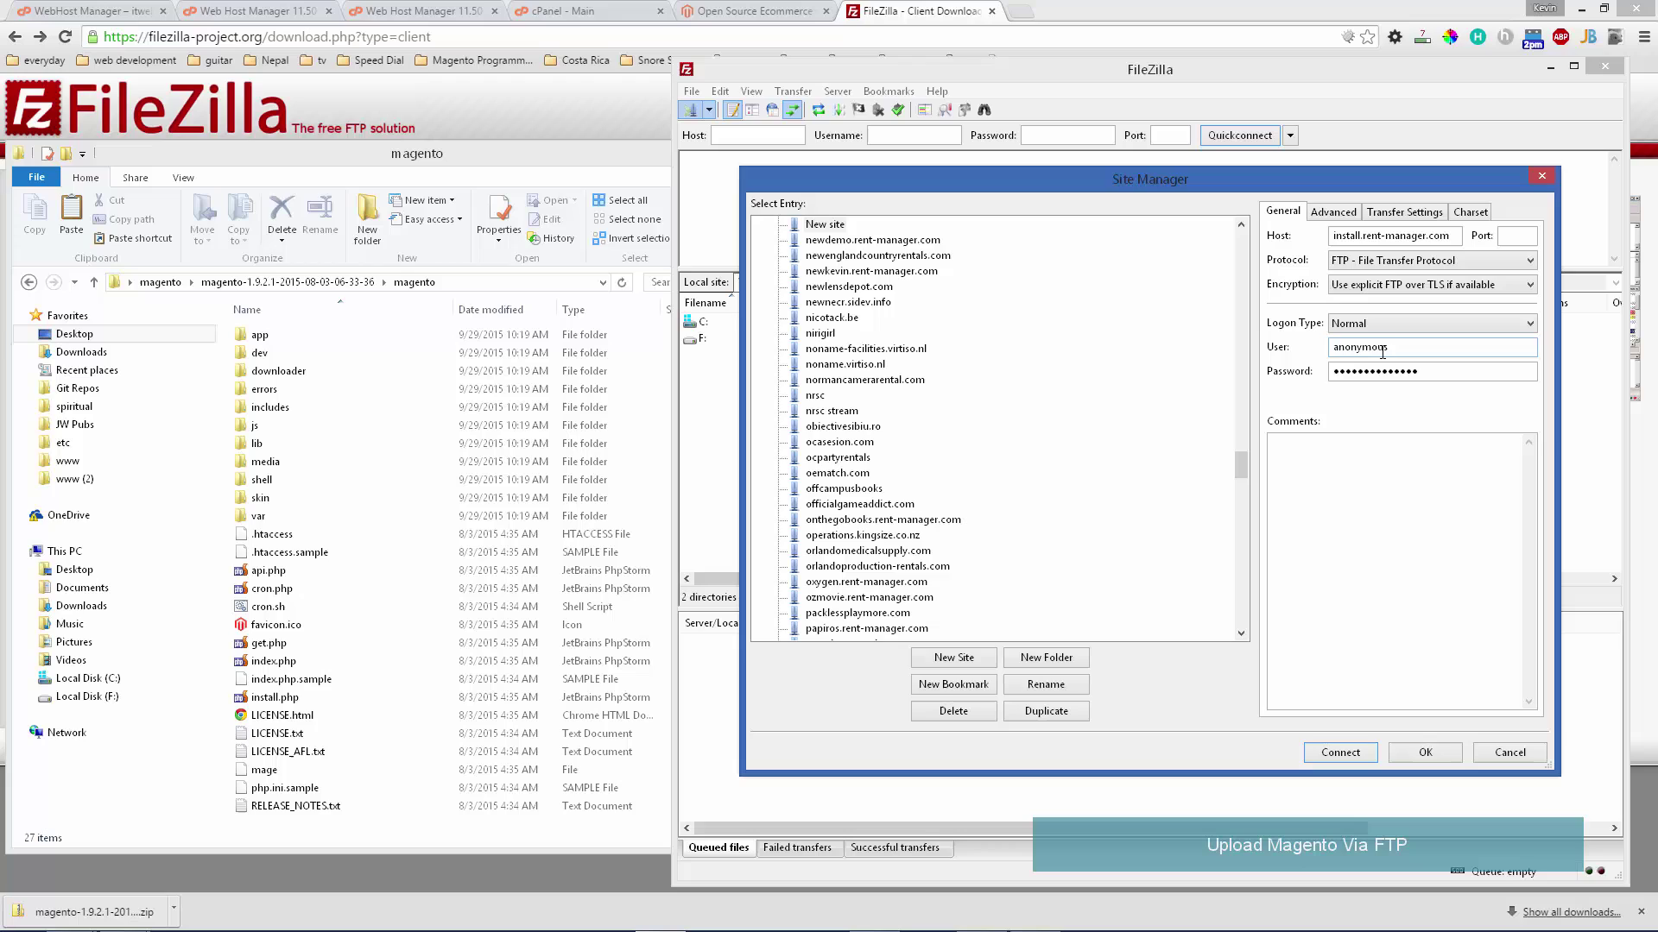
left_click_drag(1394, 350, 1229, 355)
type("install")
key("Tab")
type("pa")
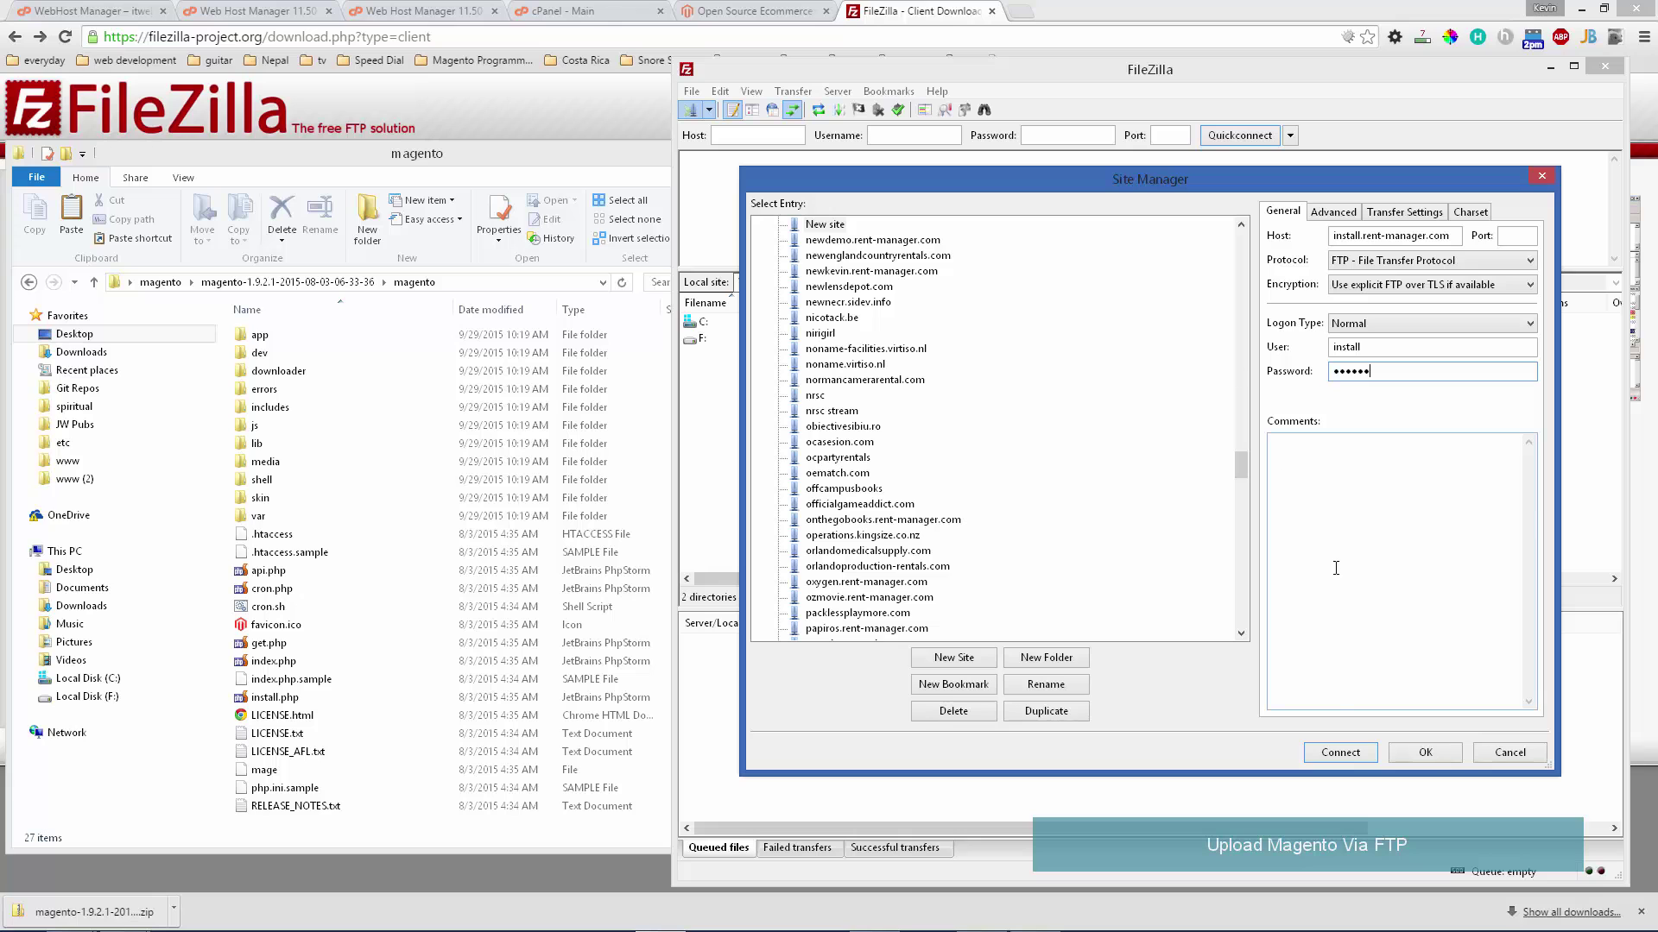
- Connect to install.rent-manager.com, always trusting its TLS certificate in future sessions
left_click(1339, 752)
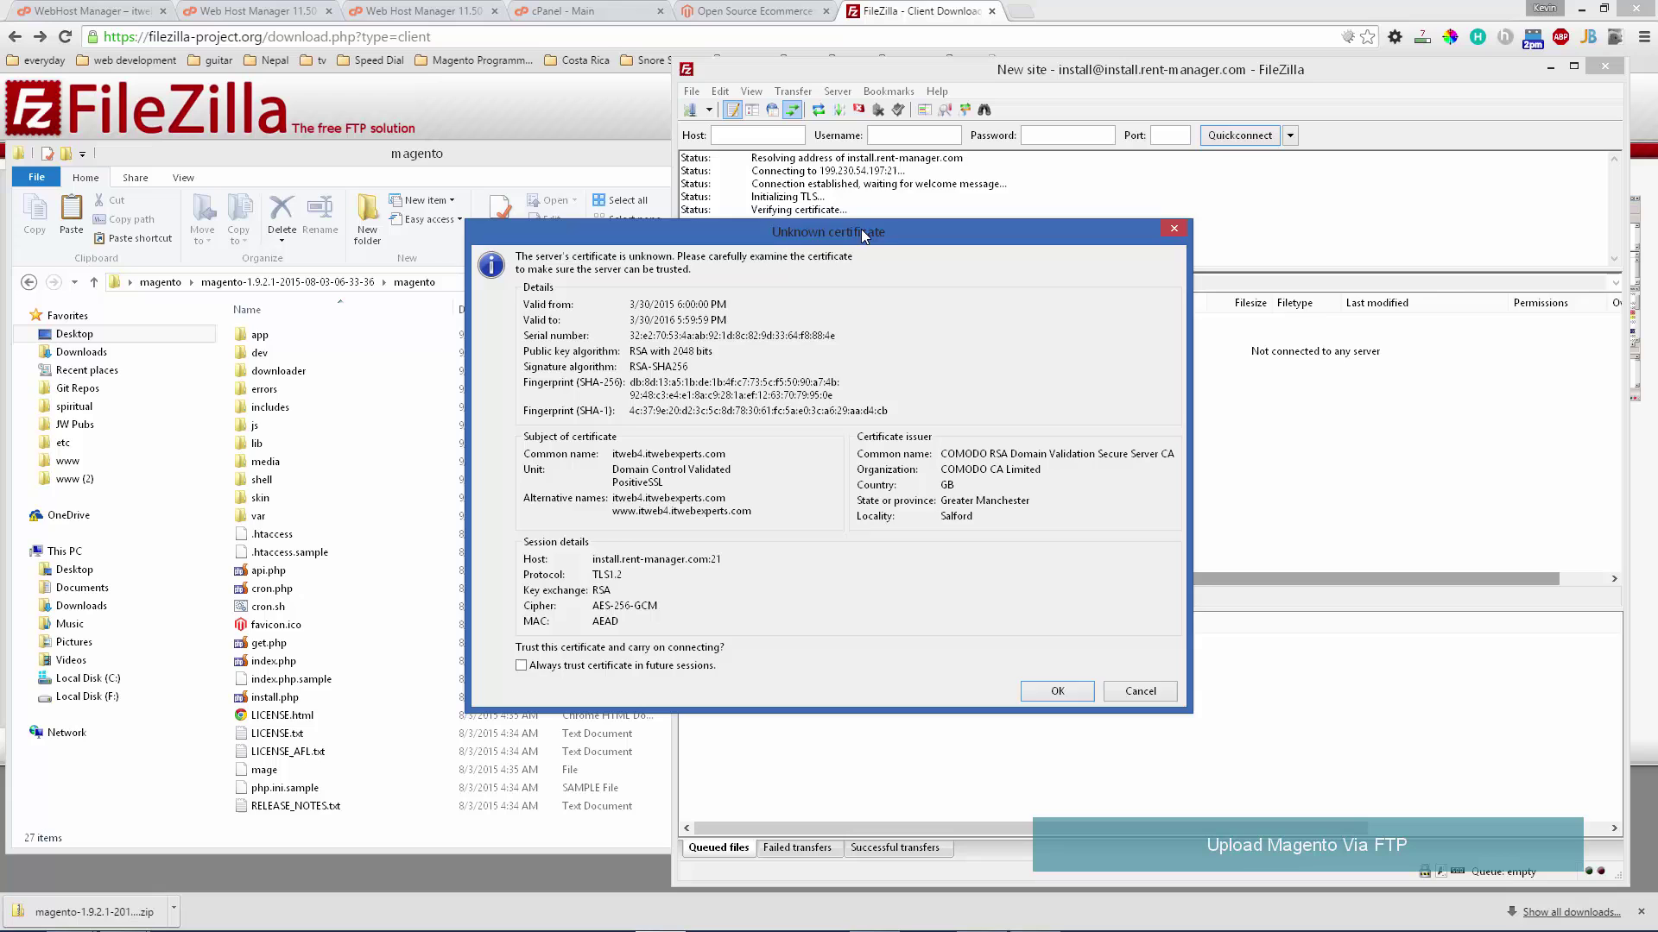
left_click_drag(864, 235, 1138, 191)
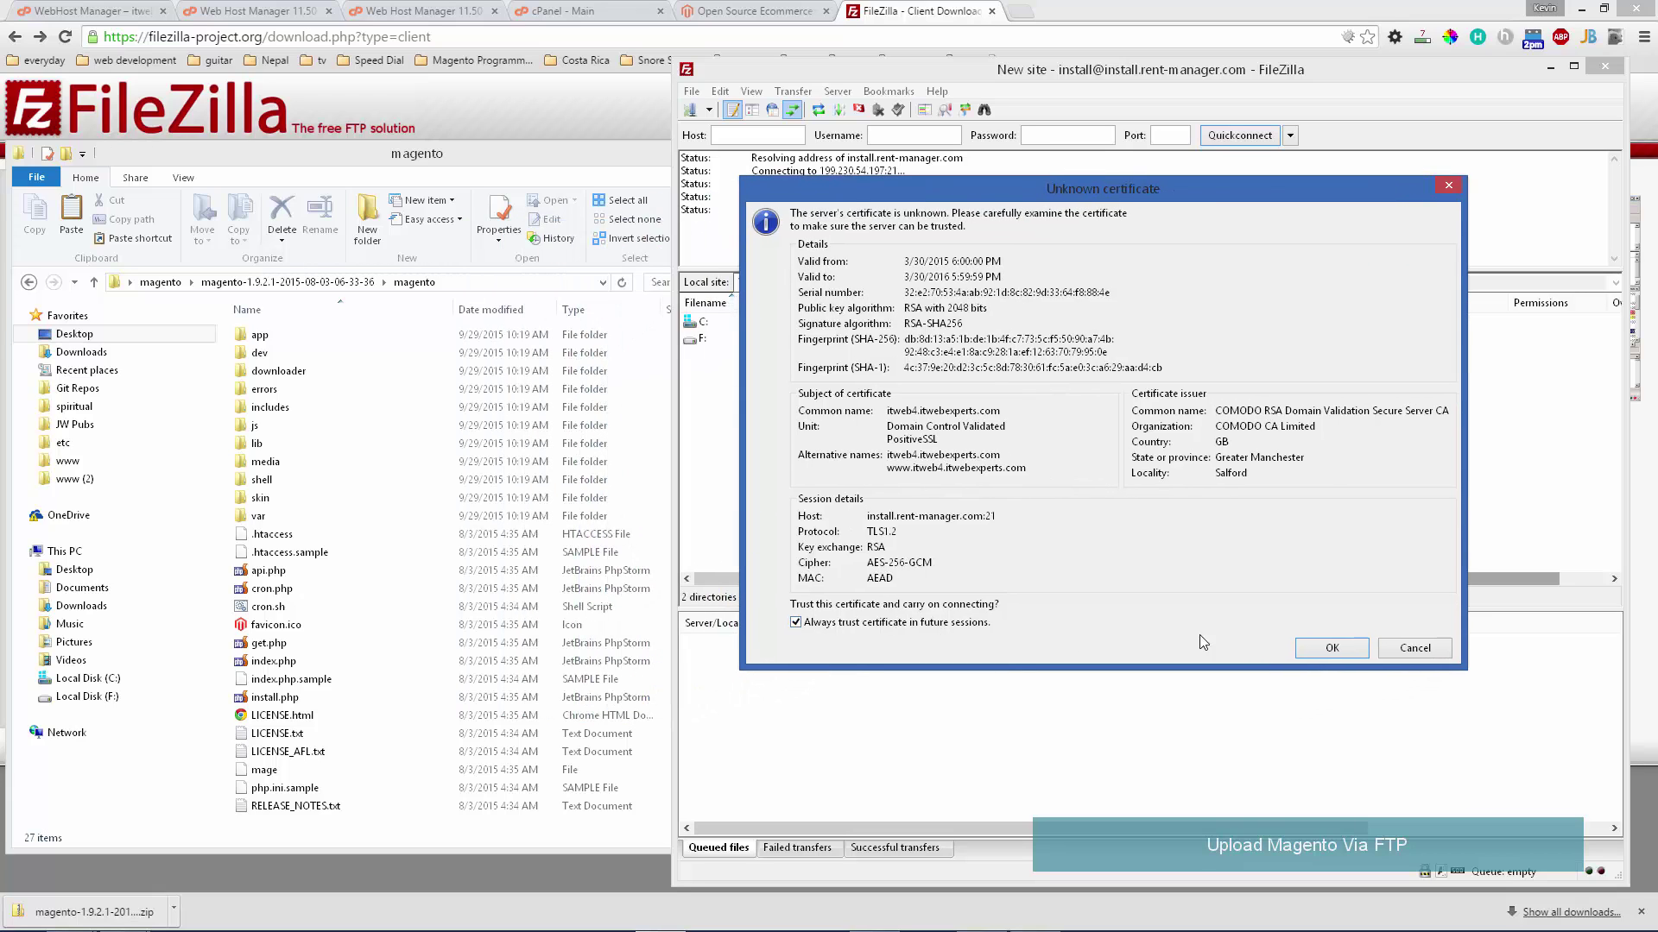
left_click(1340, 645)
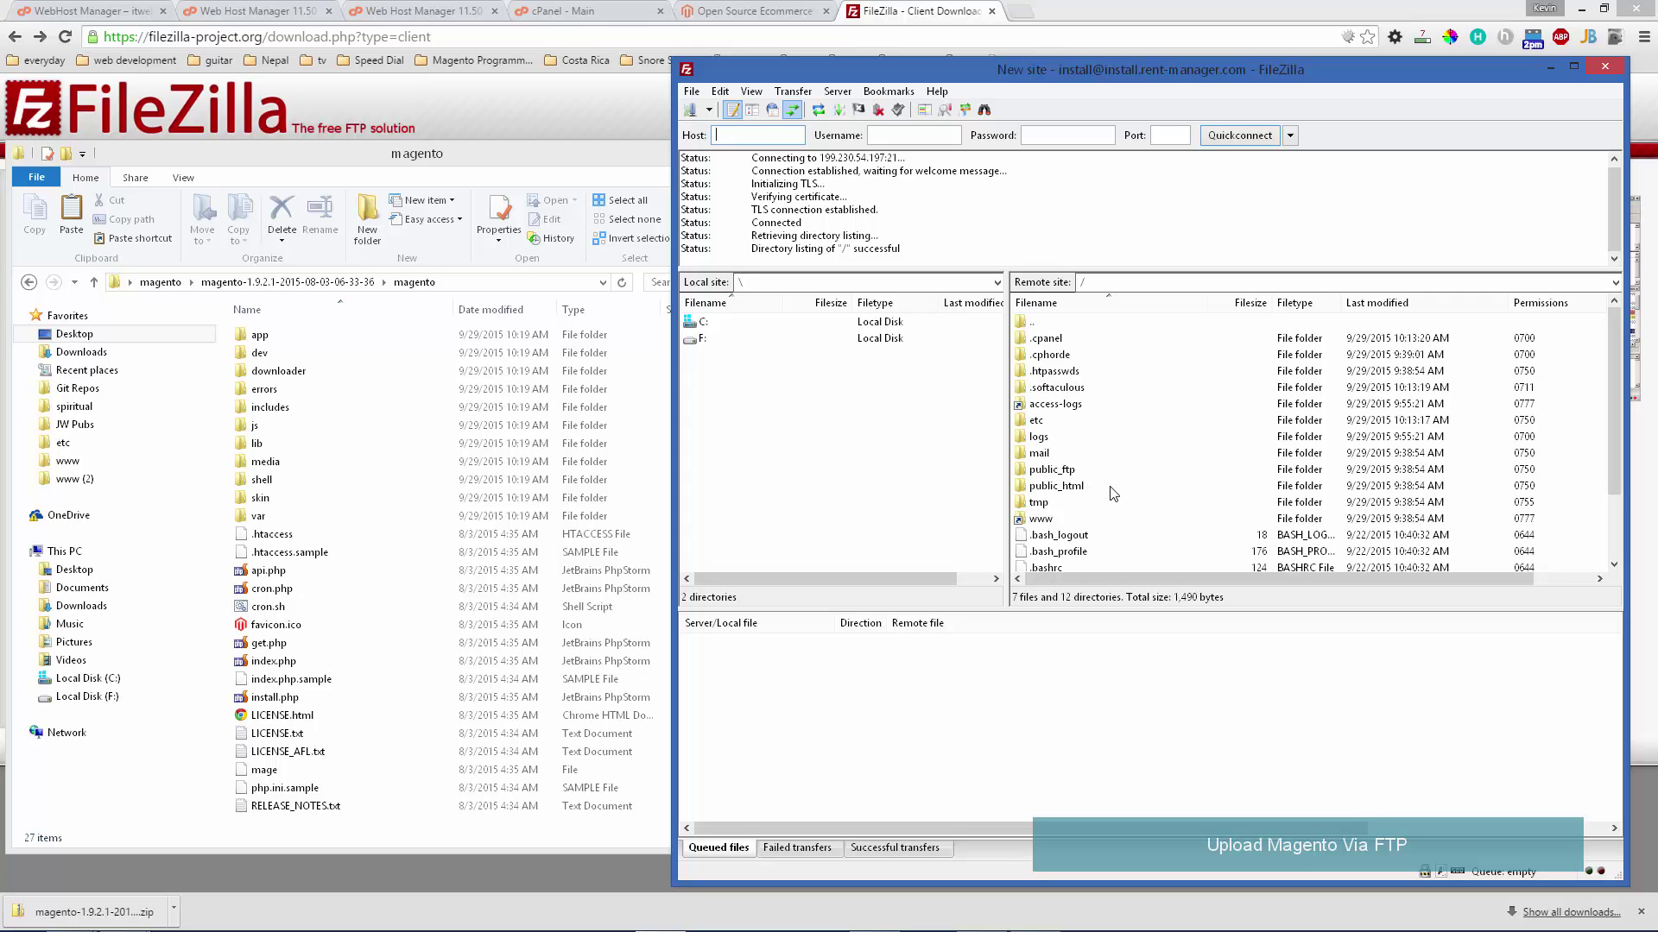
- Open public_html on the server and drag all 27 extracted Magento items into it
double_click(1113, 490)
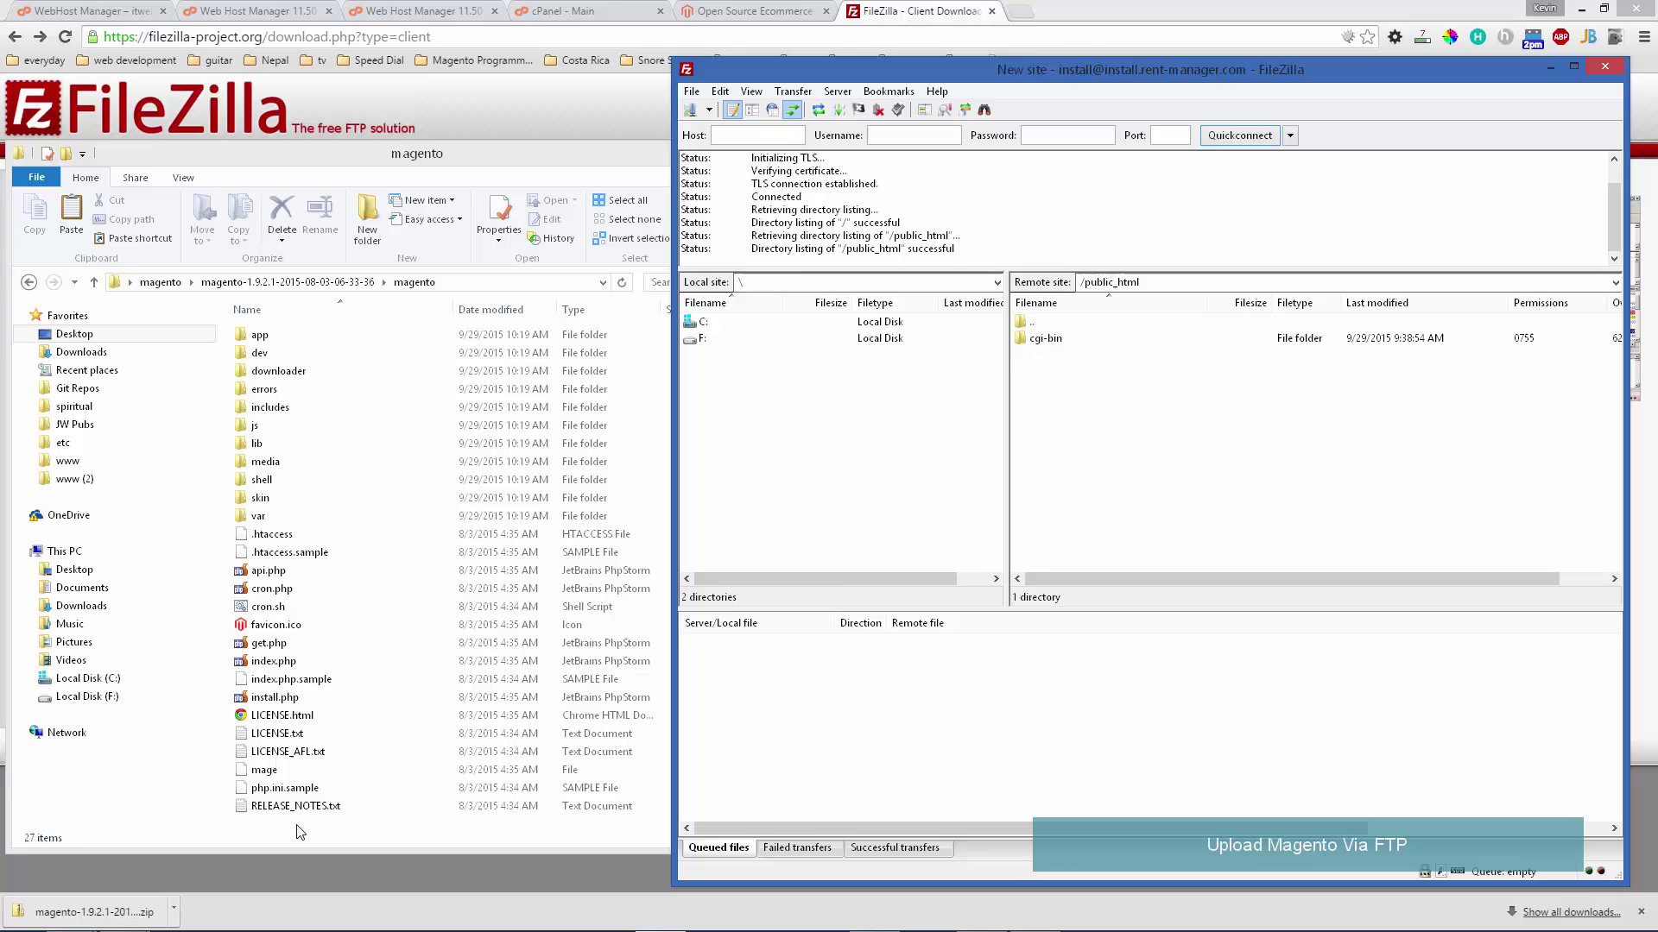
left_click_drag(300, 832, 1130, 435)
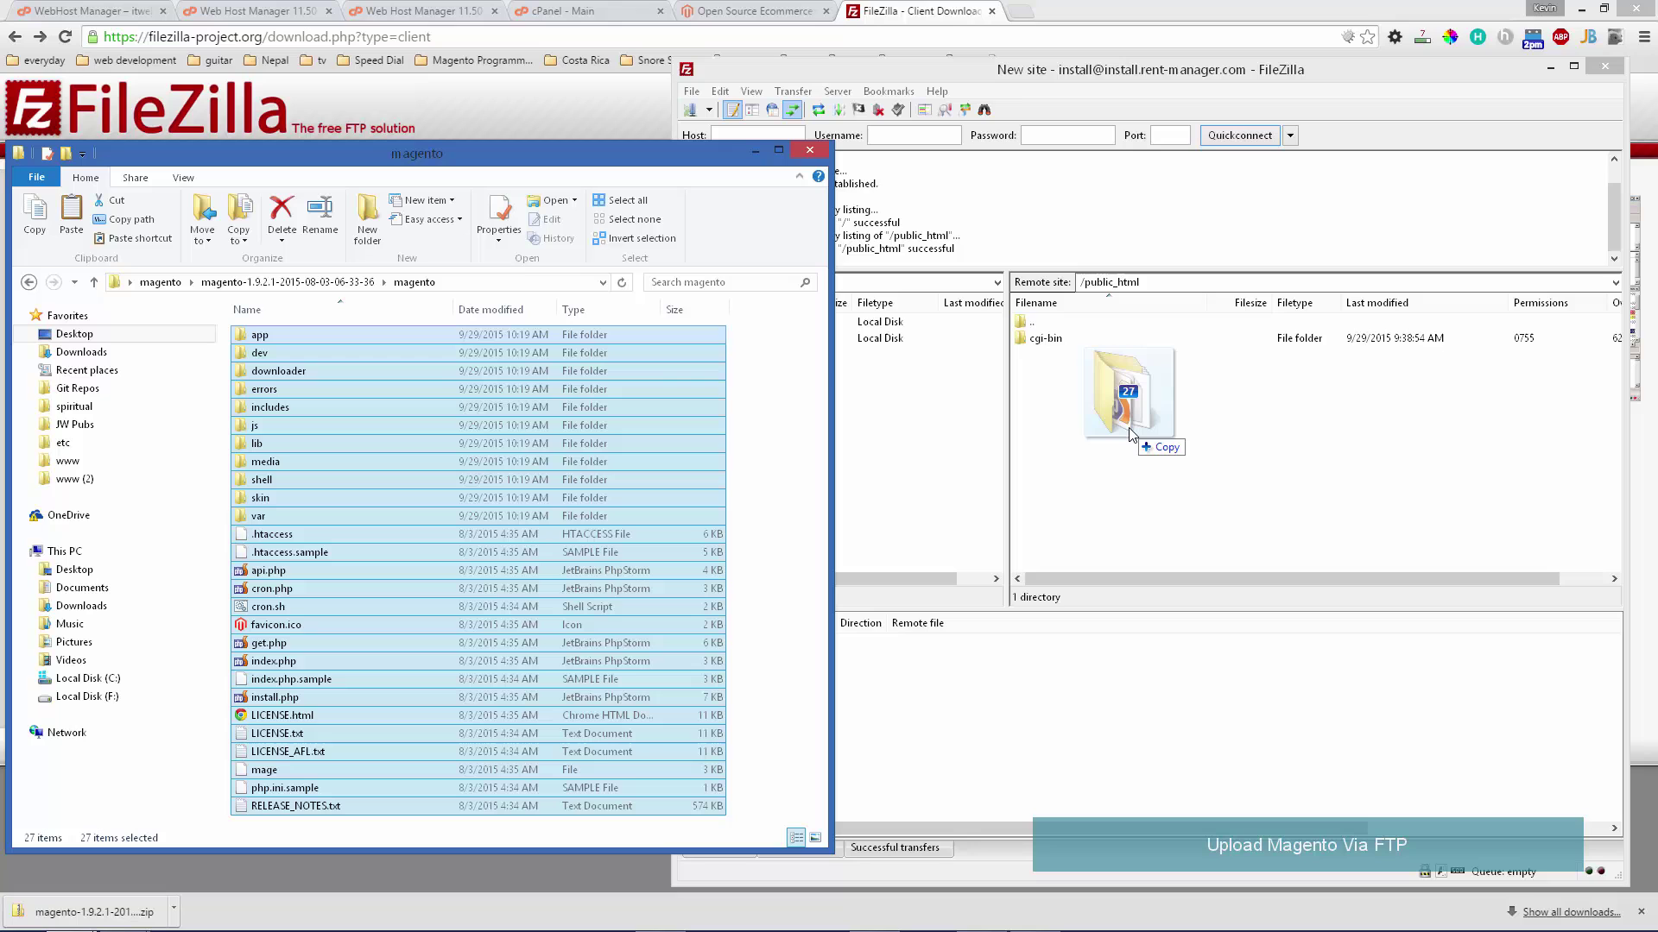
left_click_drag(1129, 435, 1122, 434)
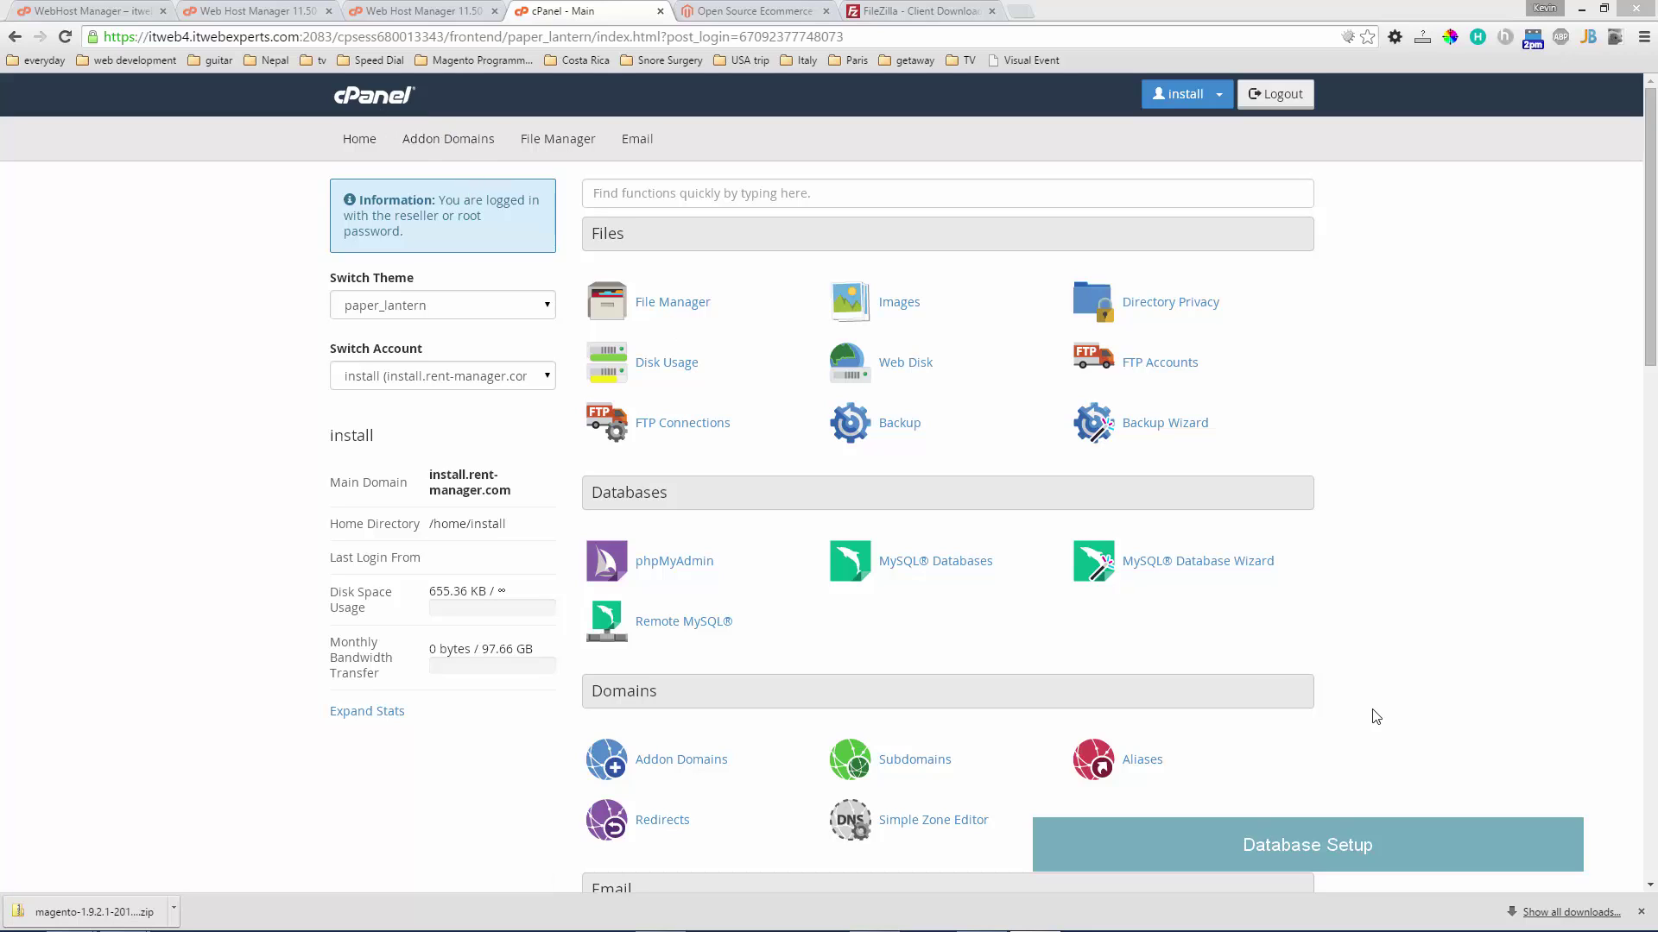
- Create the MySQL database install_magento from cPanel's MySQL Databases page
left_click(1641, 911)
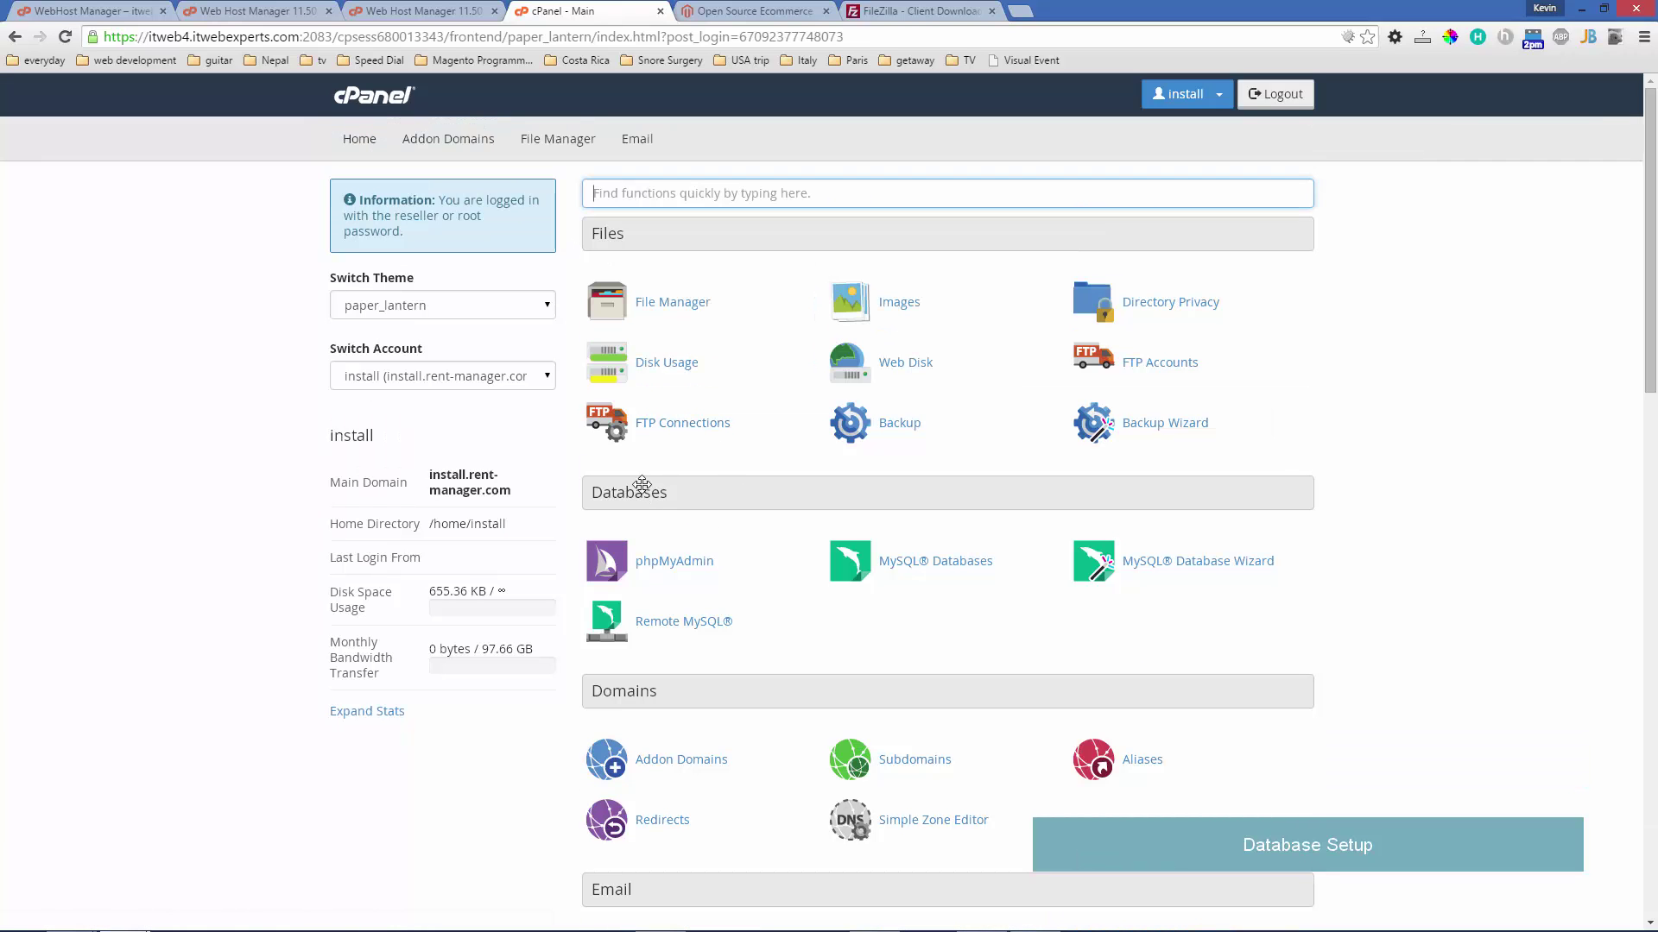
left_click(955, 565)
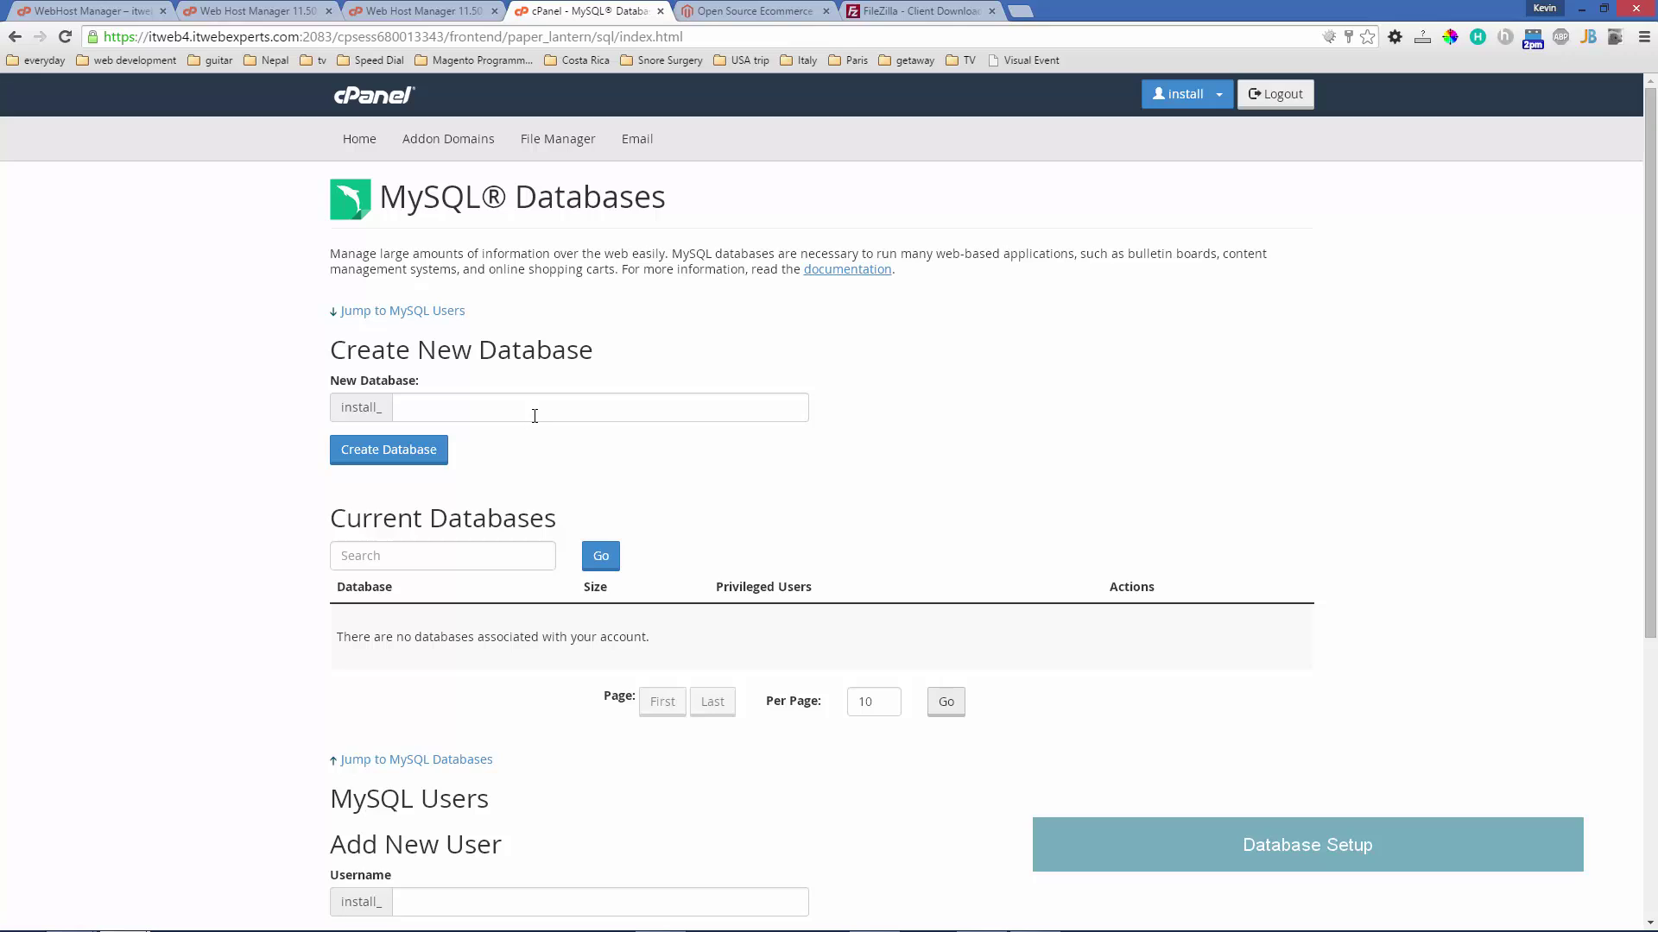
left_click(538, 409)
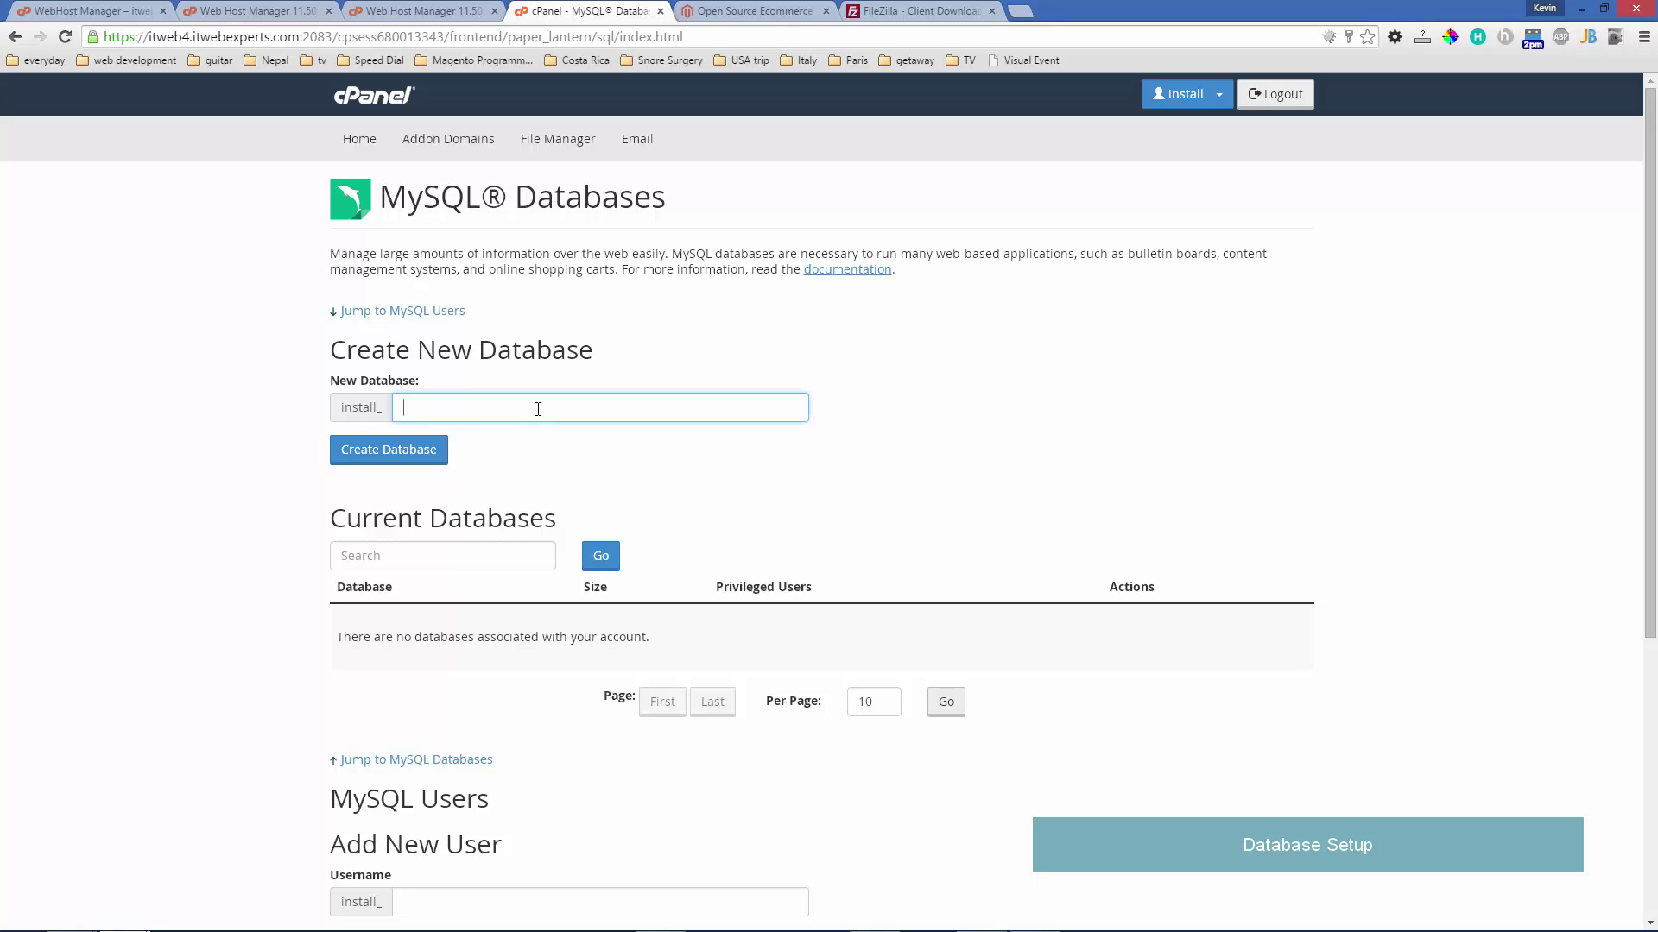
type("magento")
left_click(402, 450)
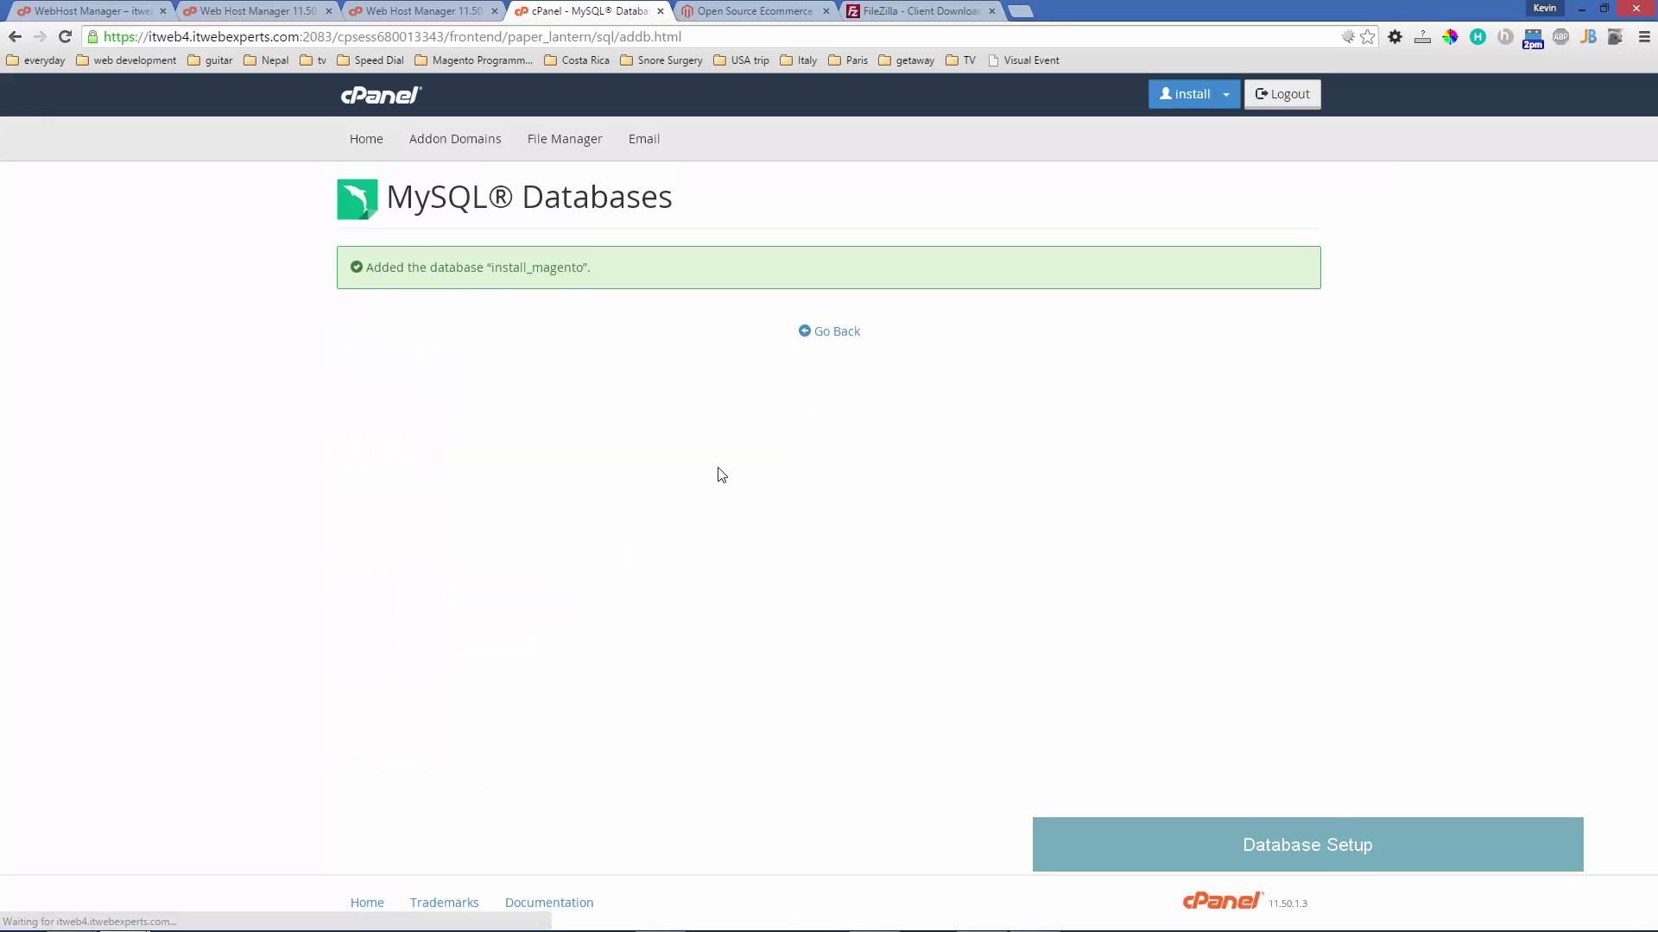
left_click(824, 335)
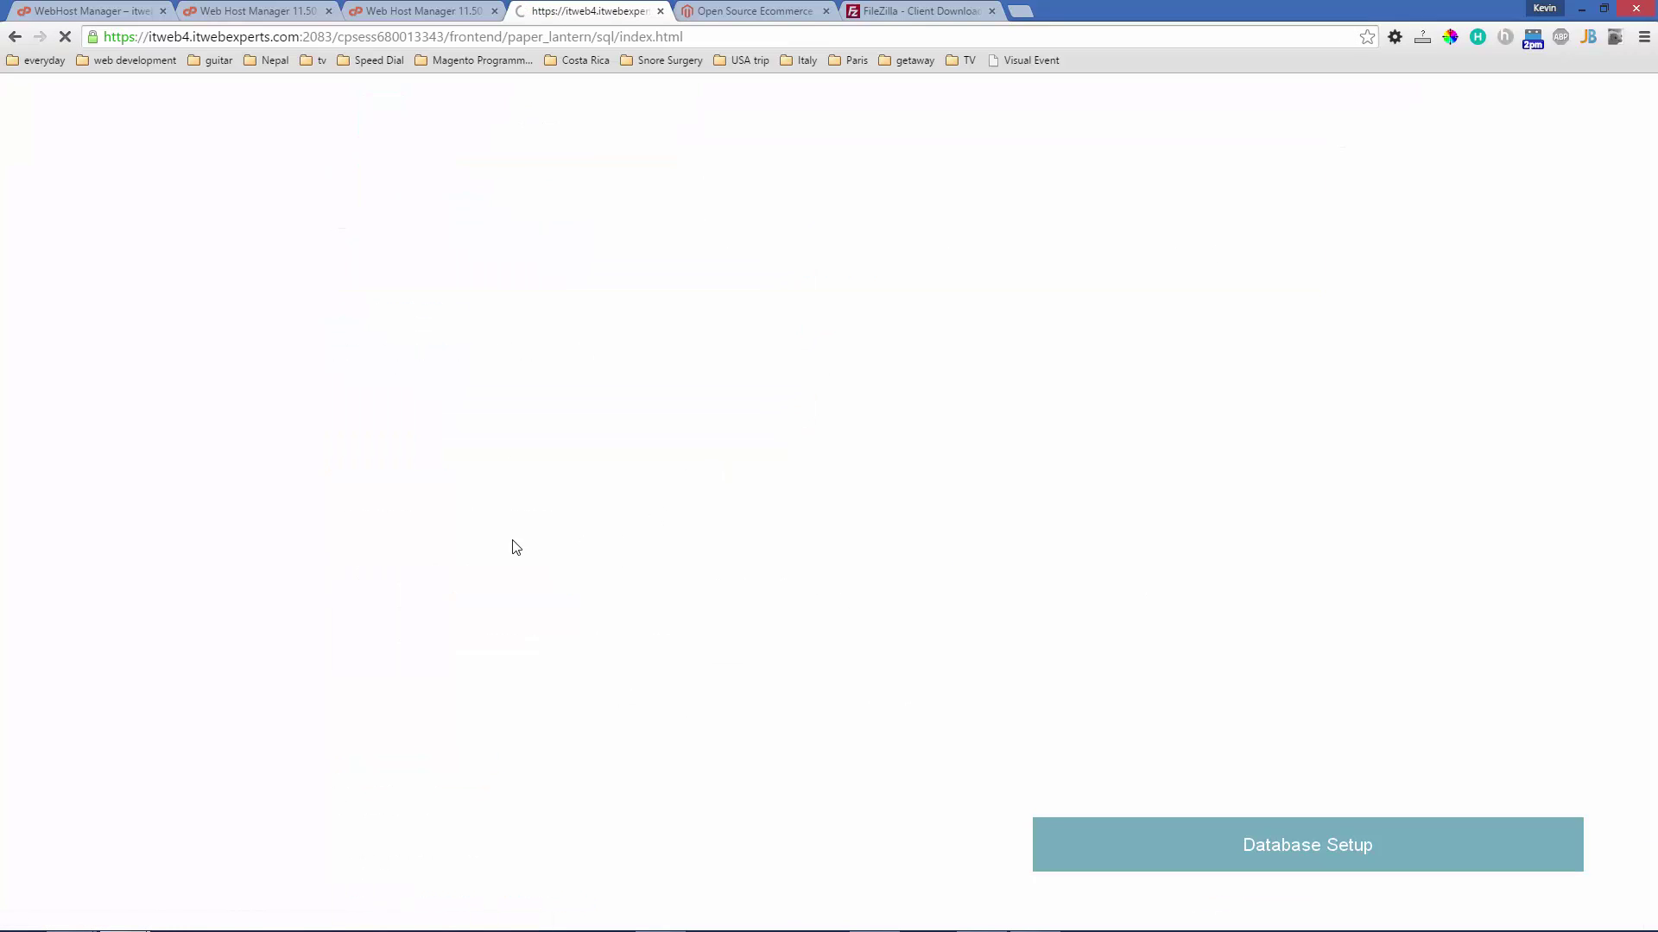
- Add the MySQL user install_magento, entering and confirming its password
scroll(528, 501, "down", 6)
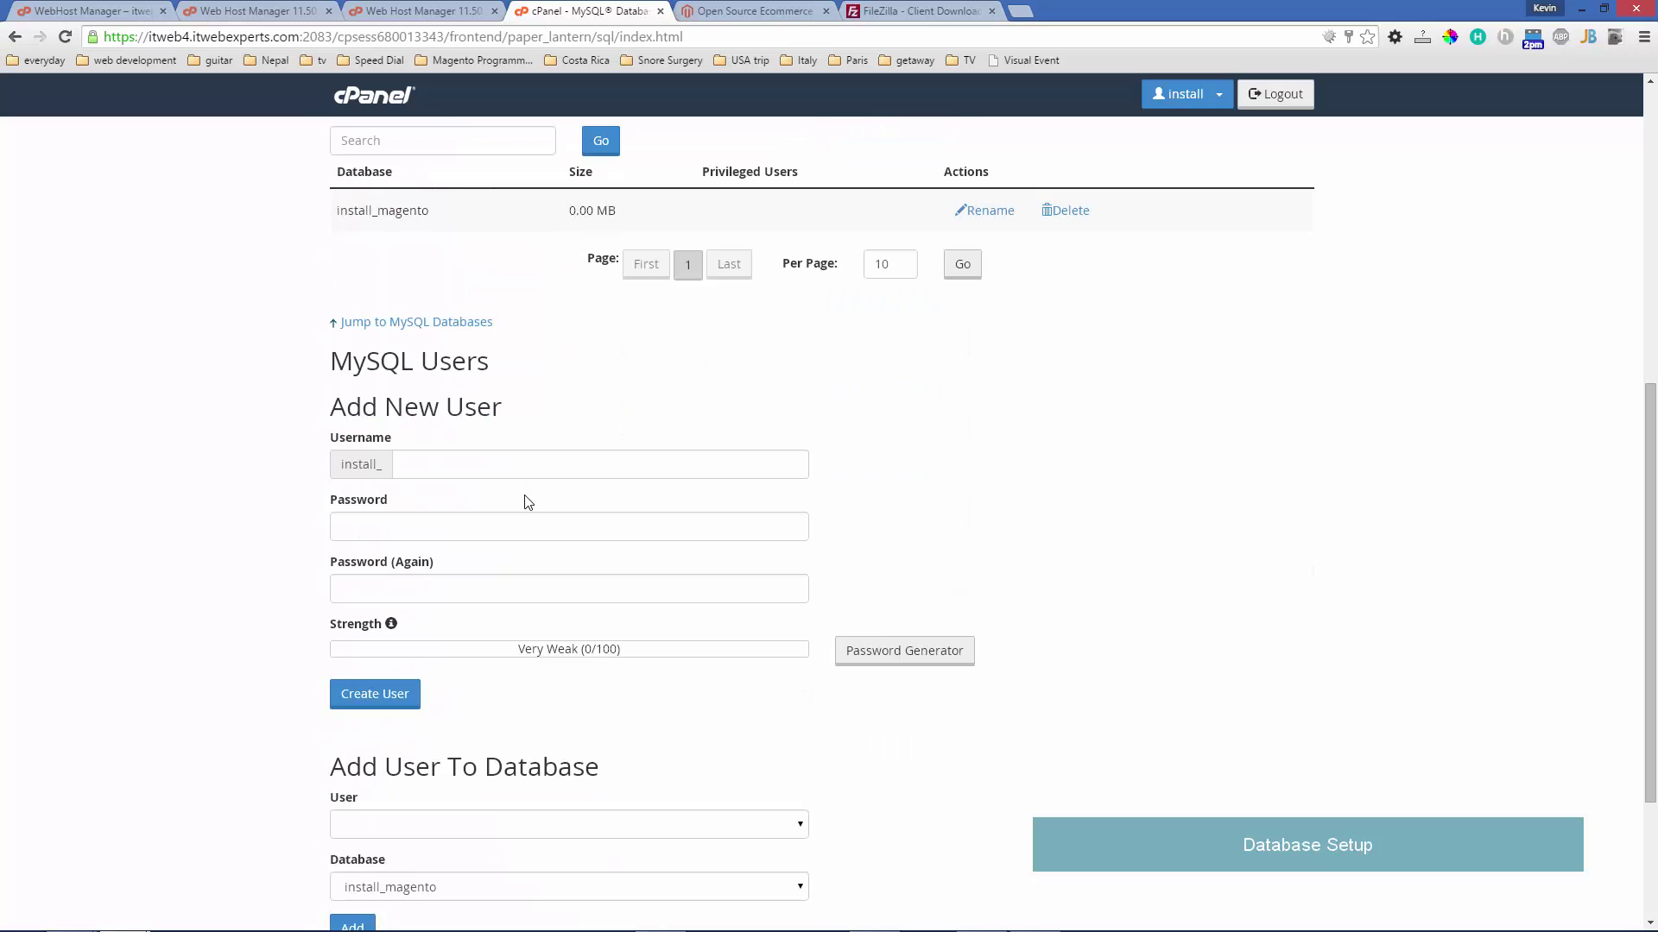
left_click(474, 468)
type("mag")
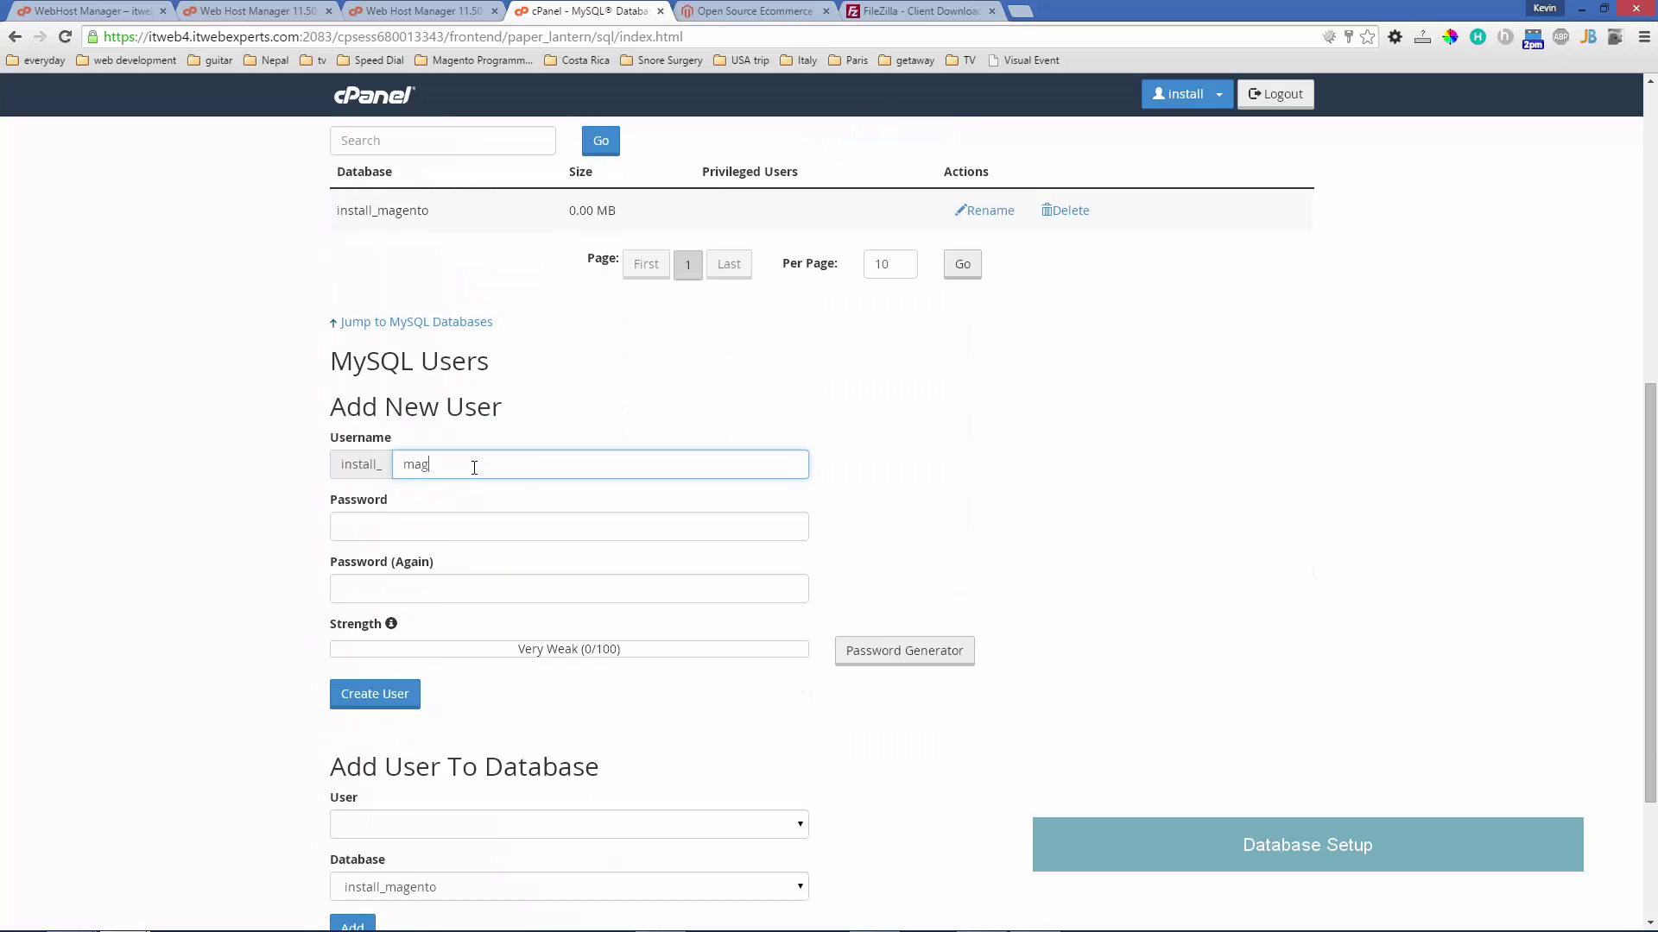
type("123456")
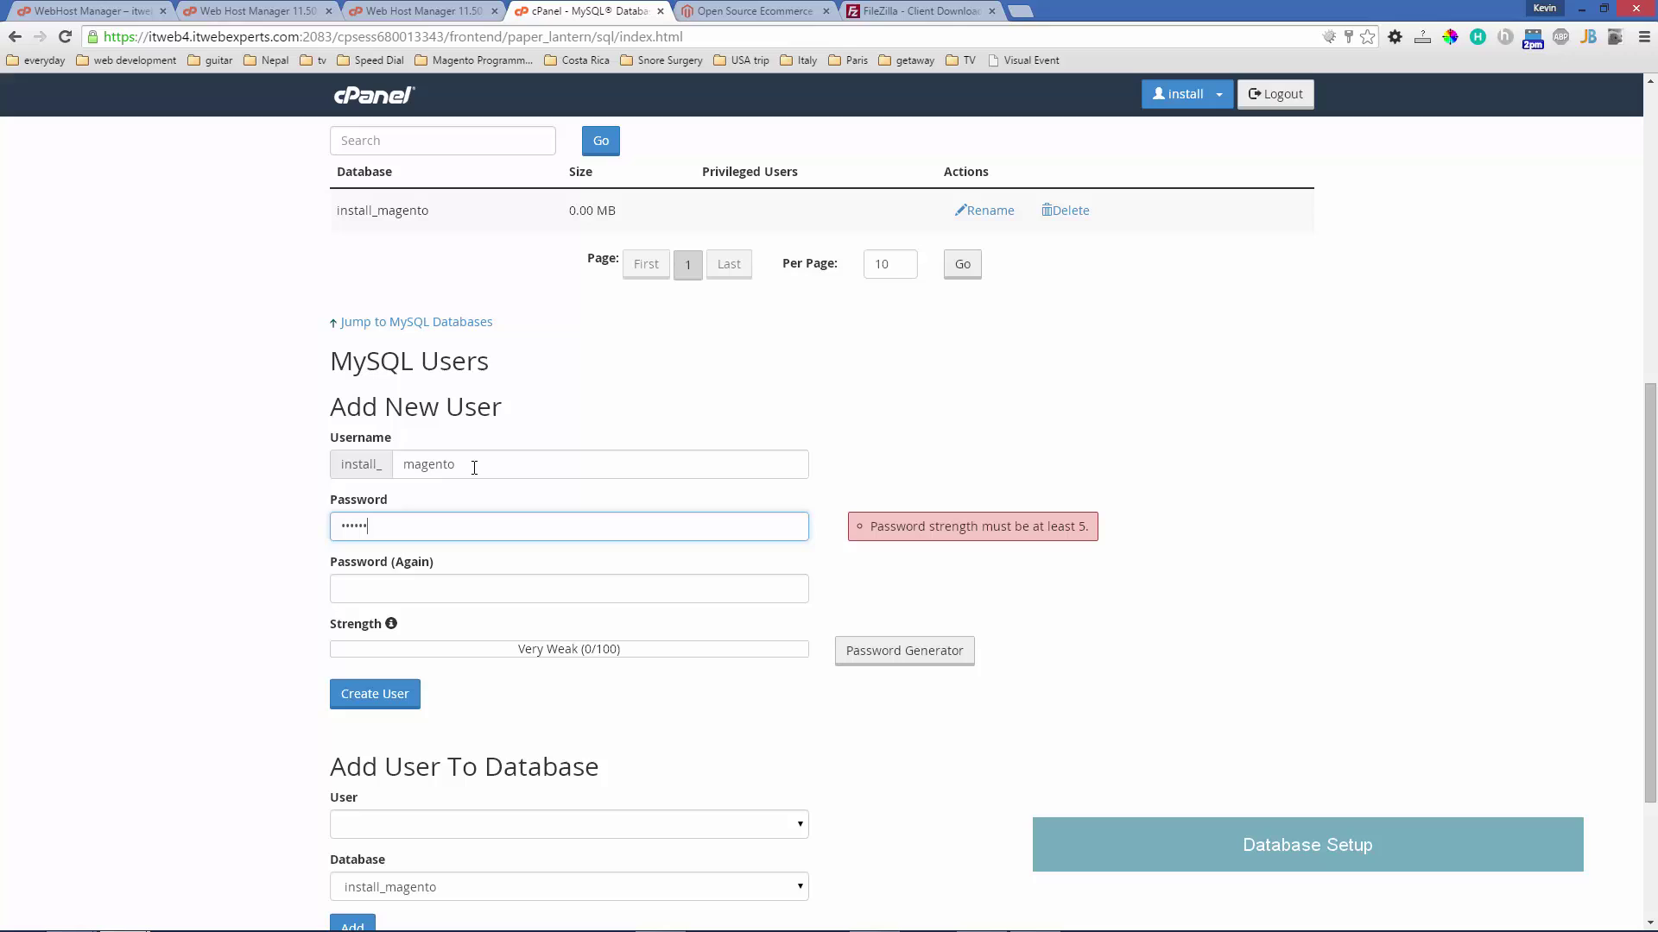
key("Tab")
type("1234")
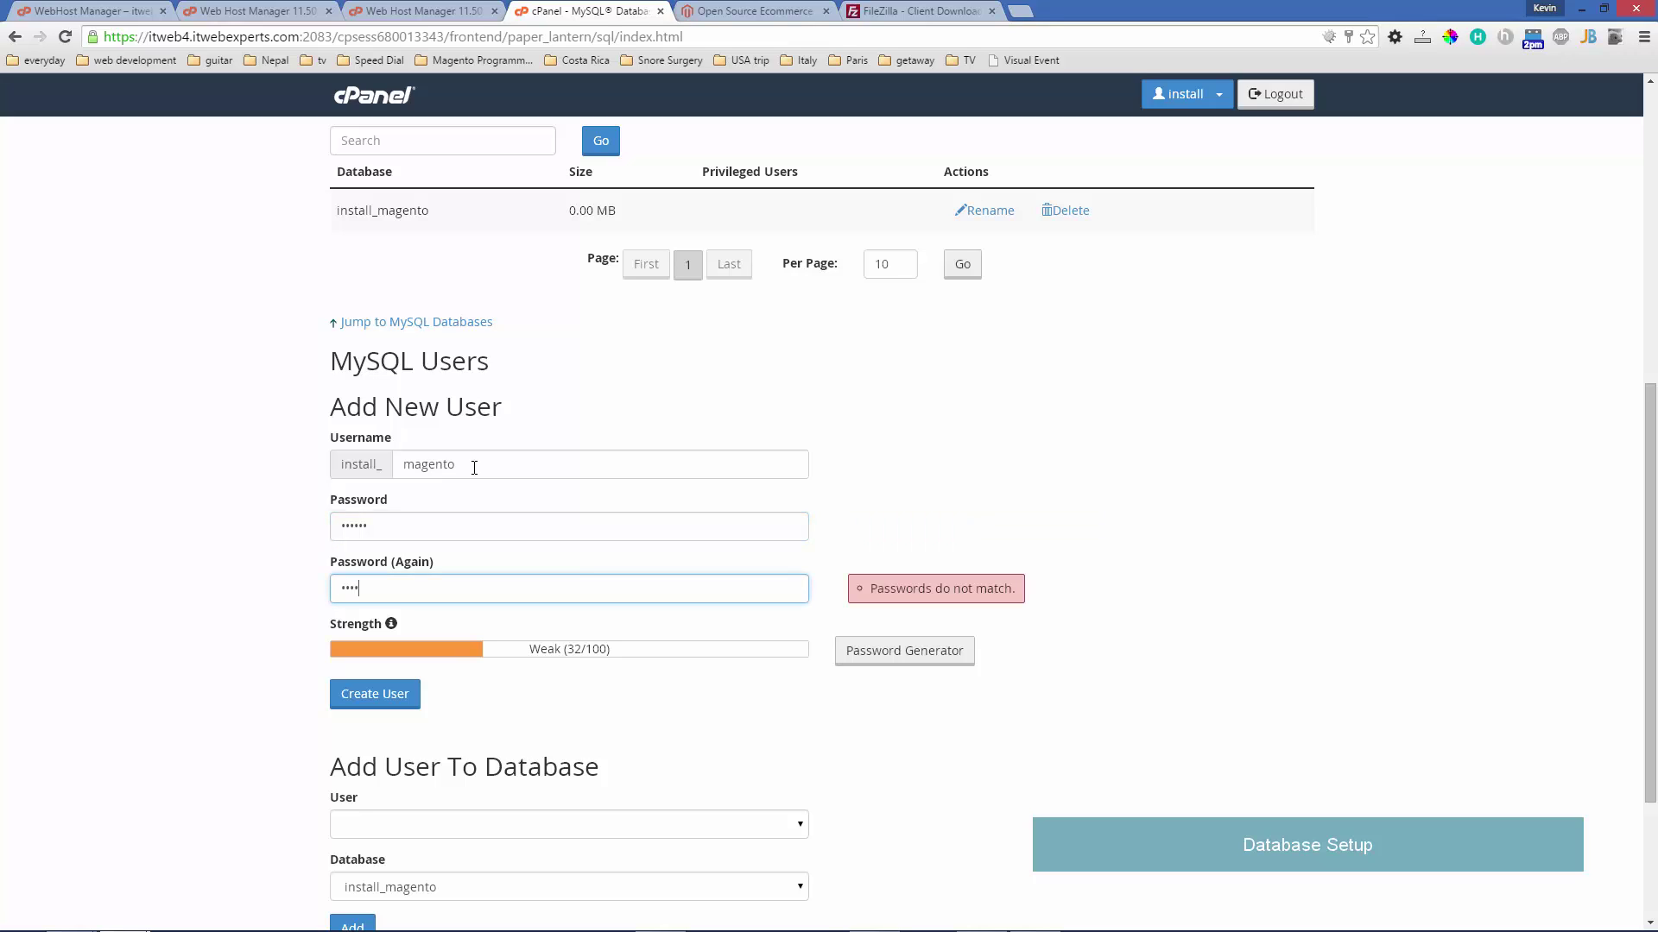
type("56")
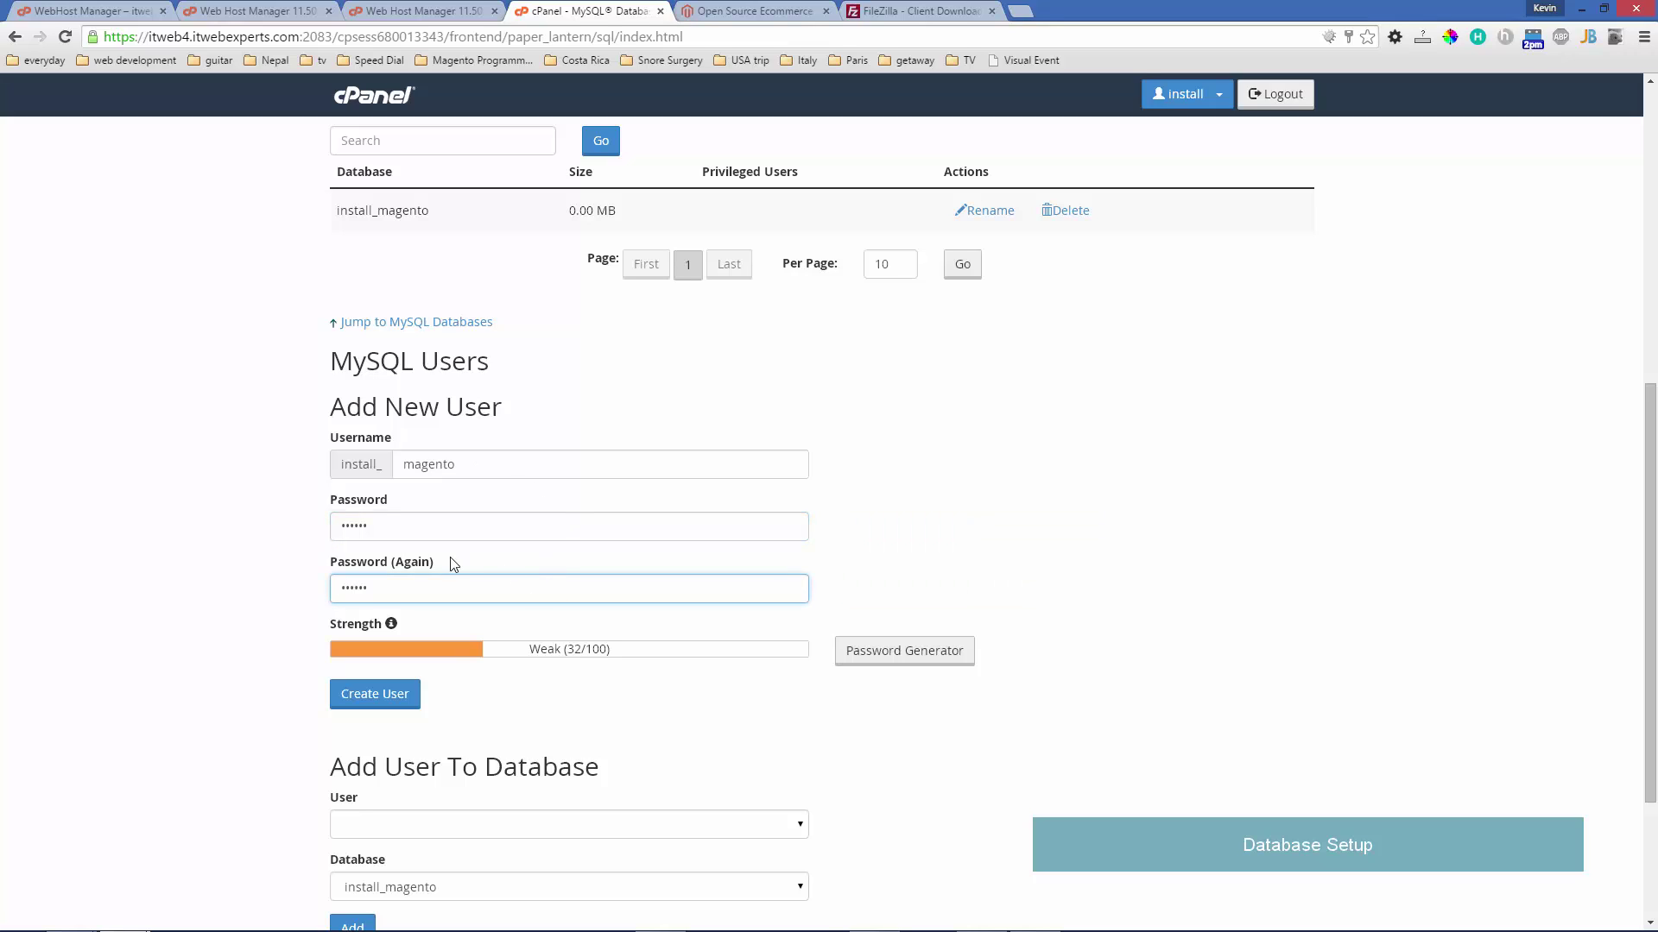
left_click(400, 526)
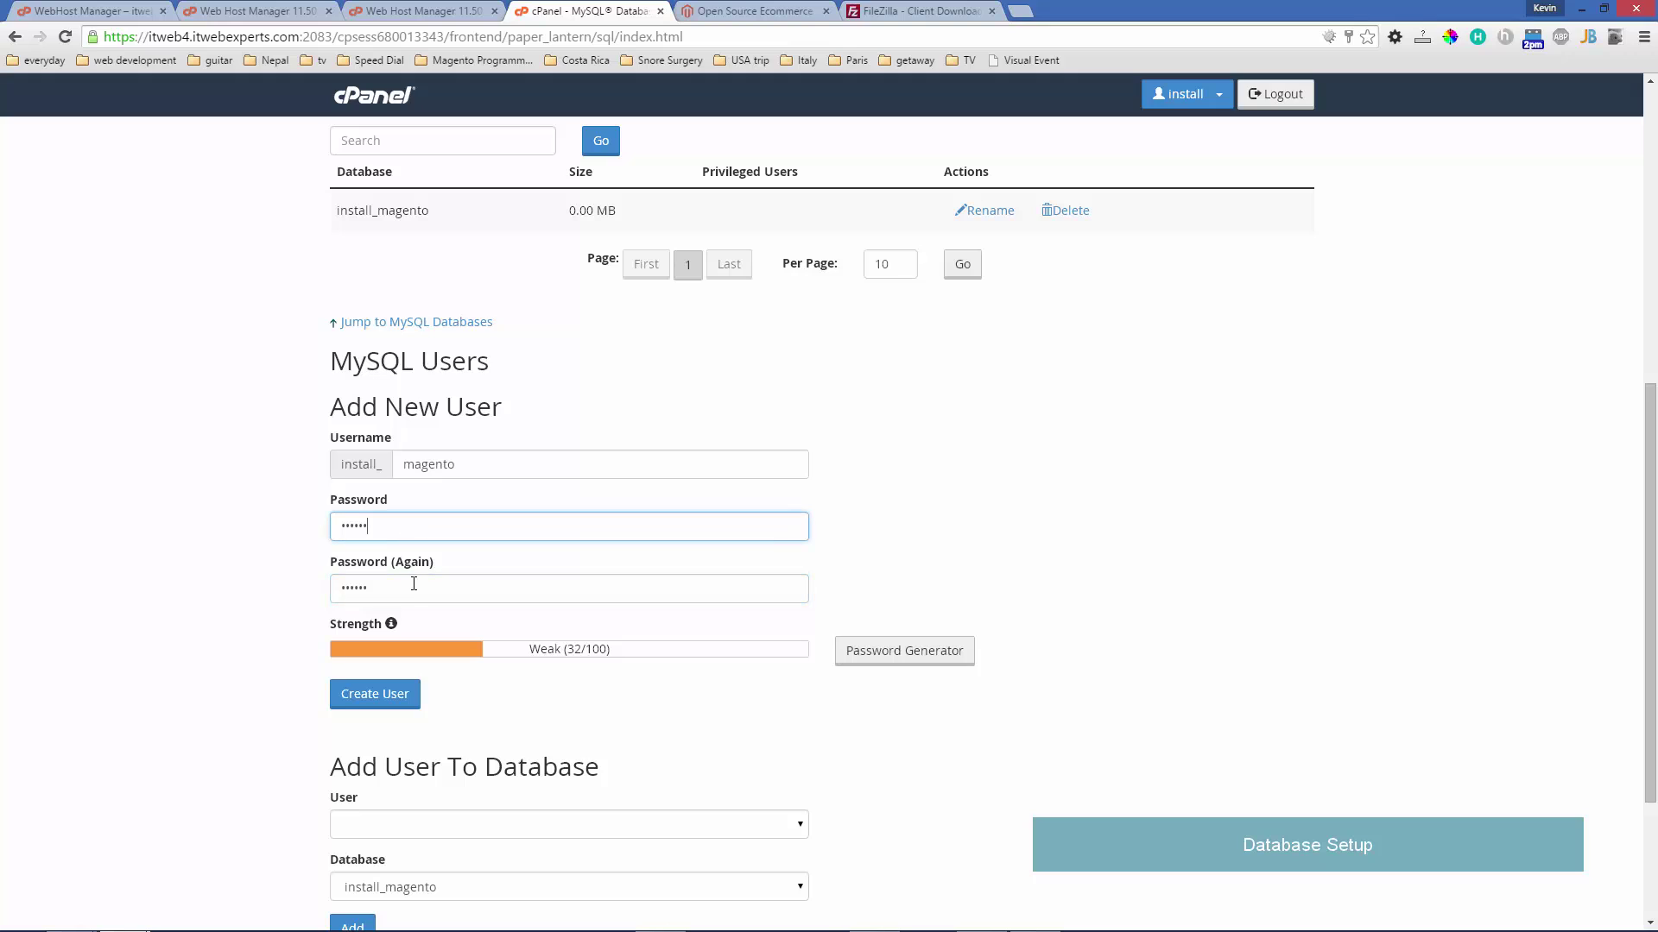
left_click(410, 599)
type("7")
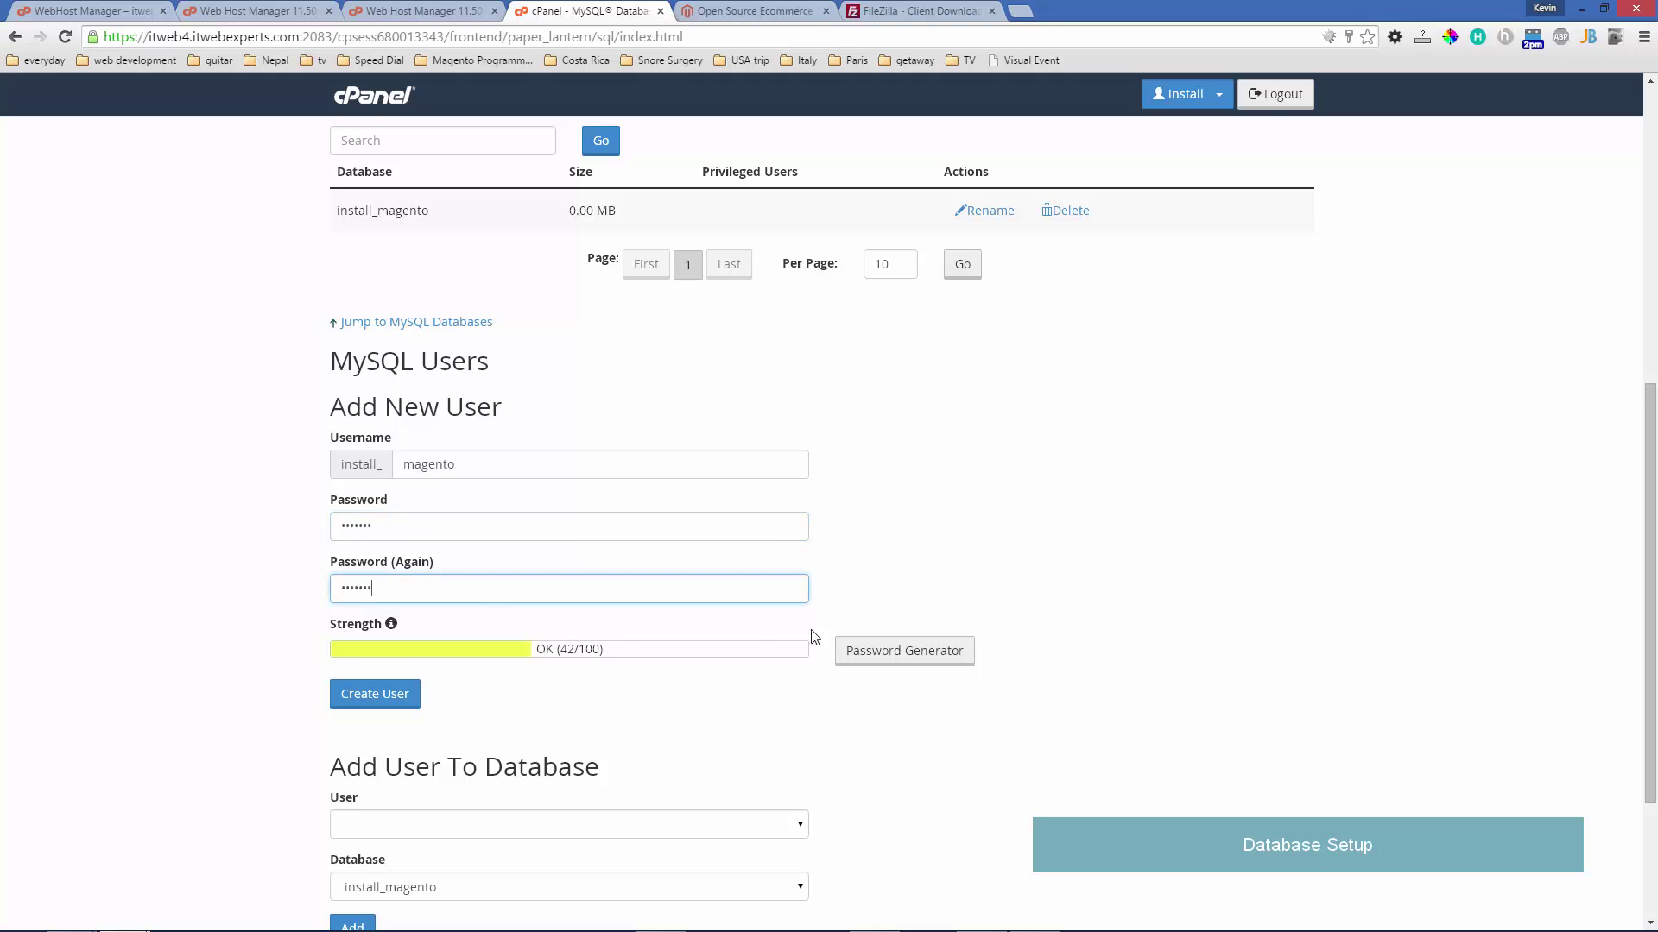
left_click(402, 698)
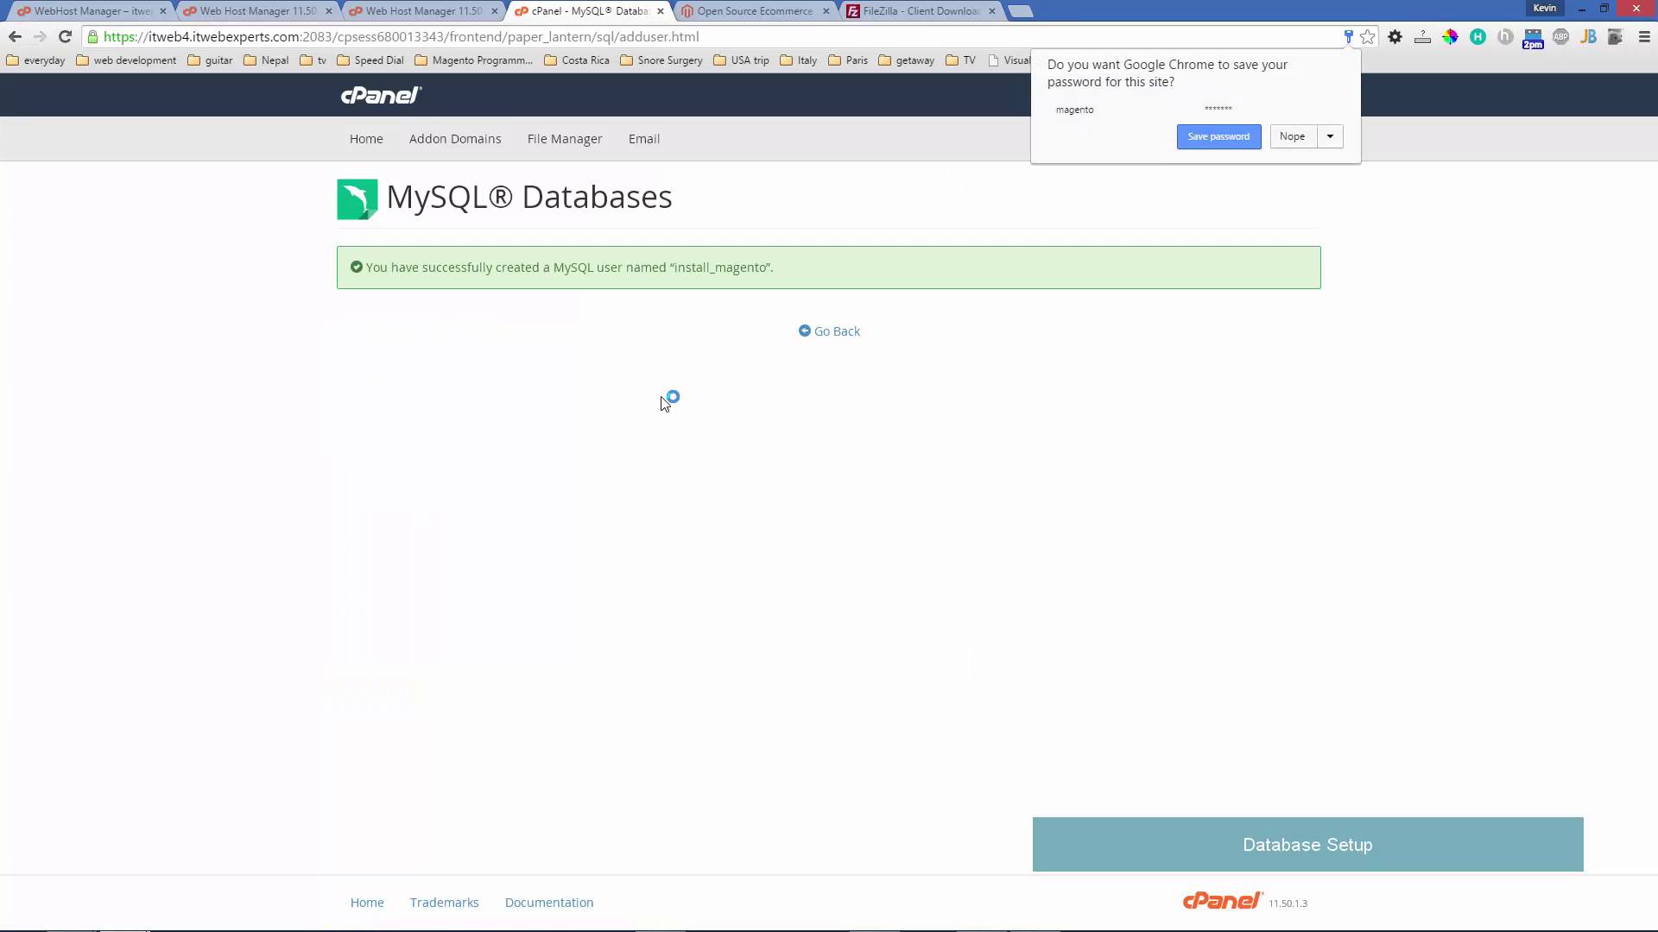
- Add the install_magento user to the install_magento database and apply its privileges
left_click(831, 335)
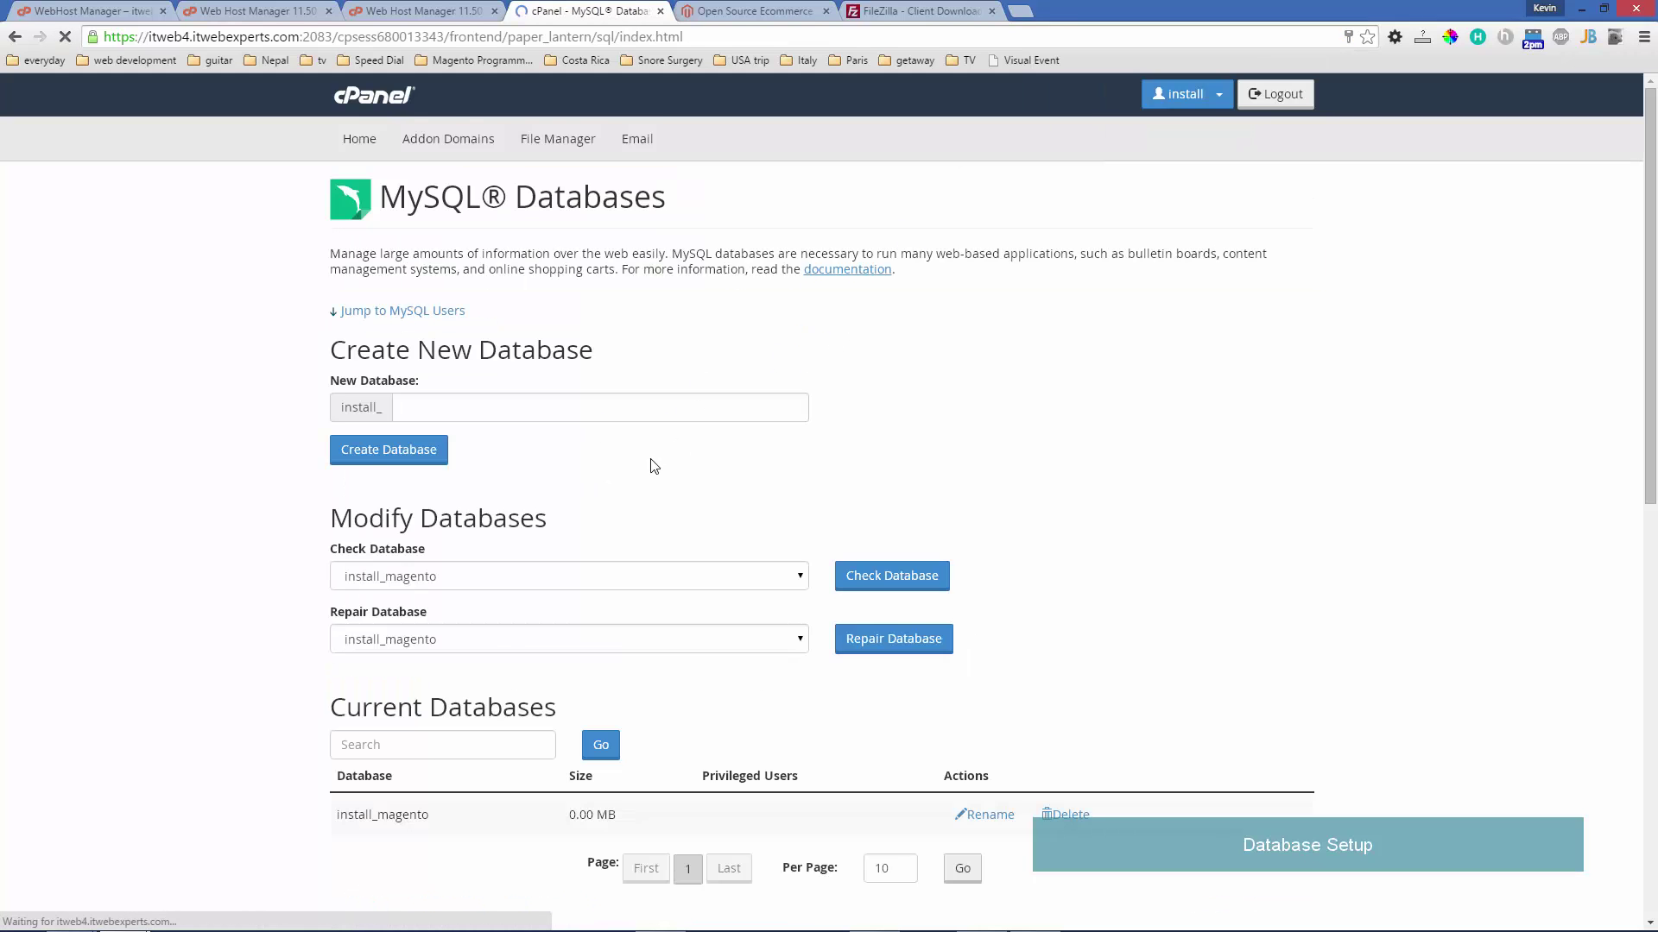
scroll(646, 470, "down", 6)
scroll(646, 470, "down", 3)
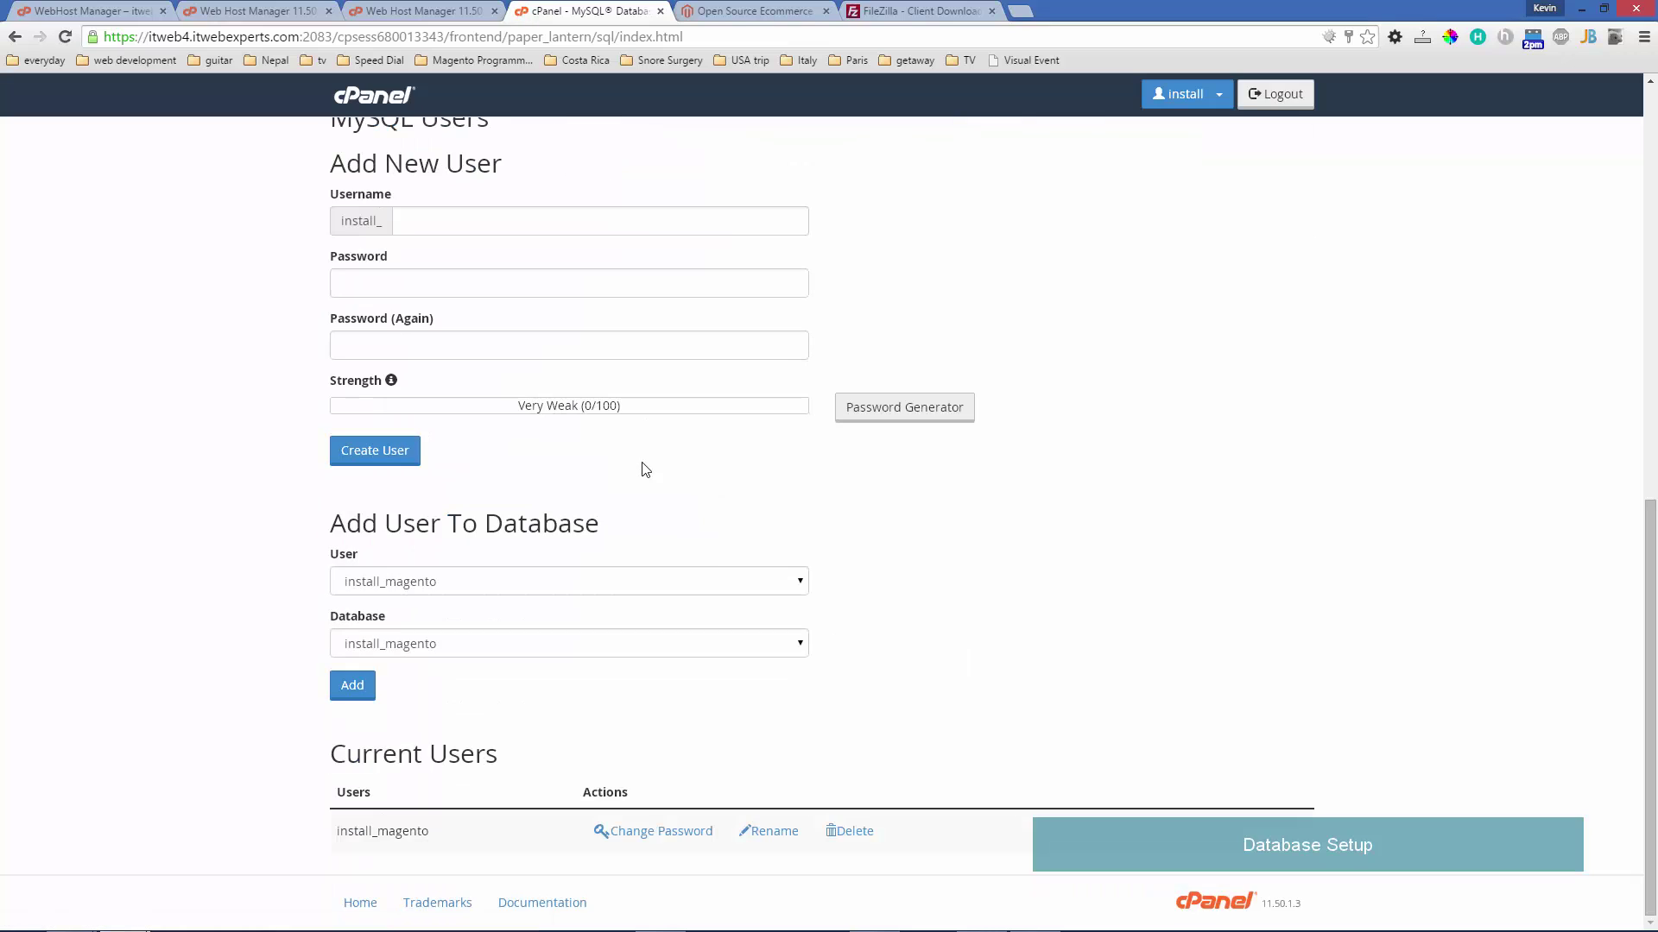
left_click(359, 698)
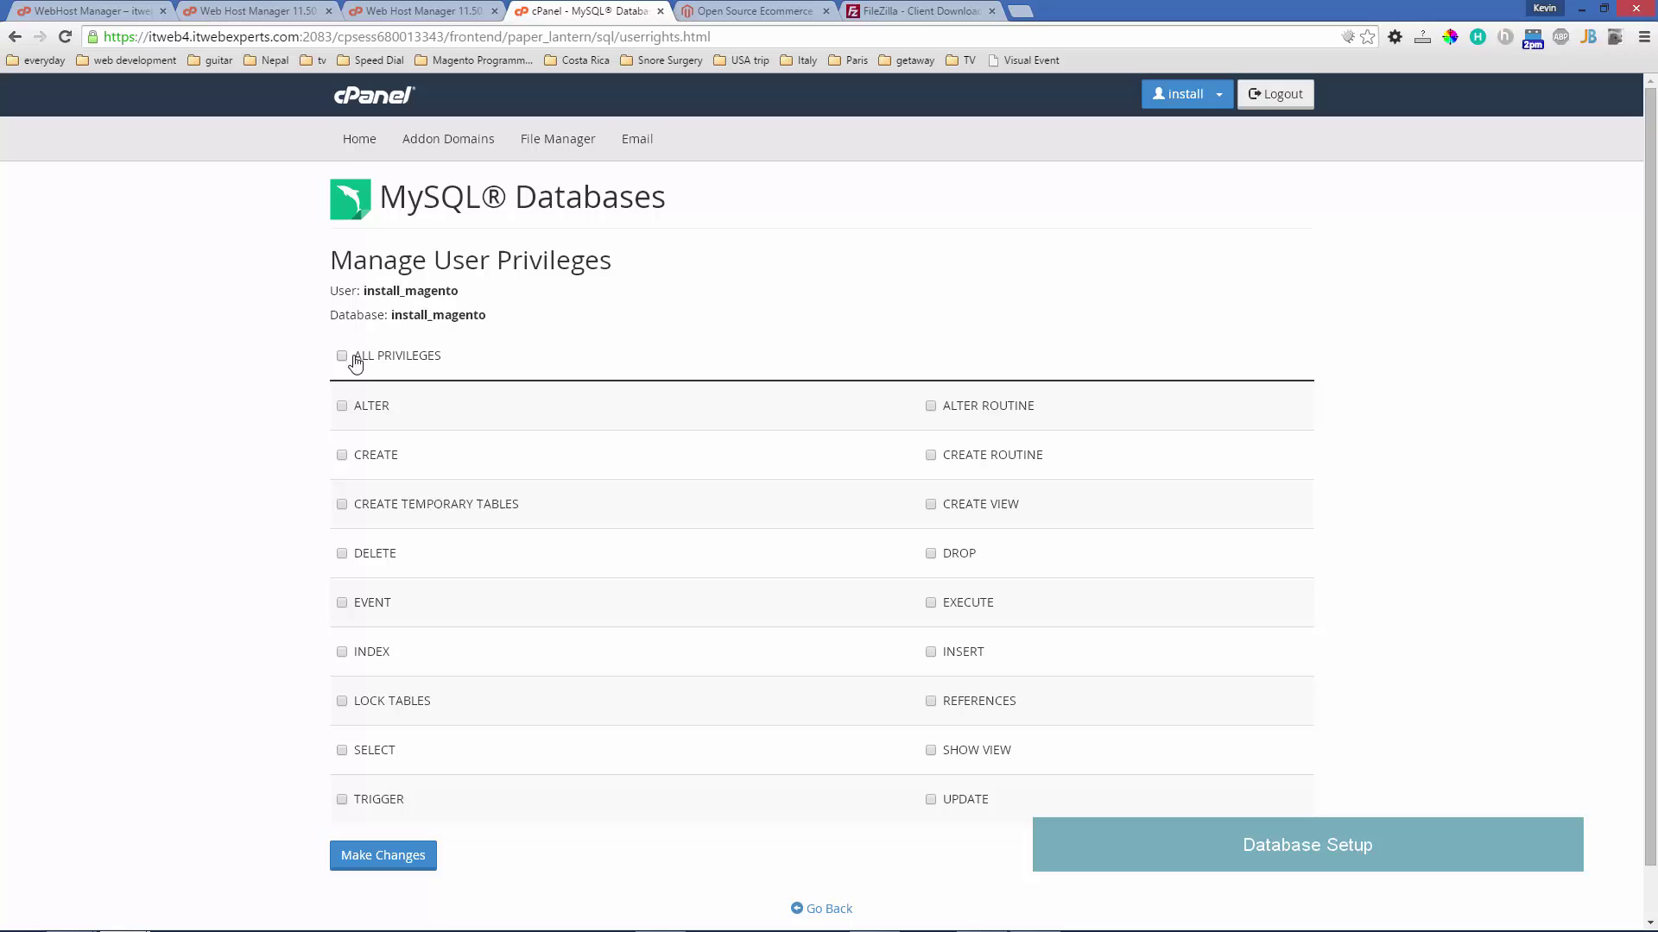
left_click(404, 855)
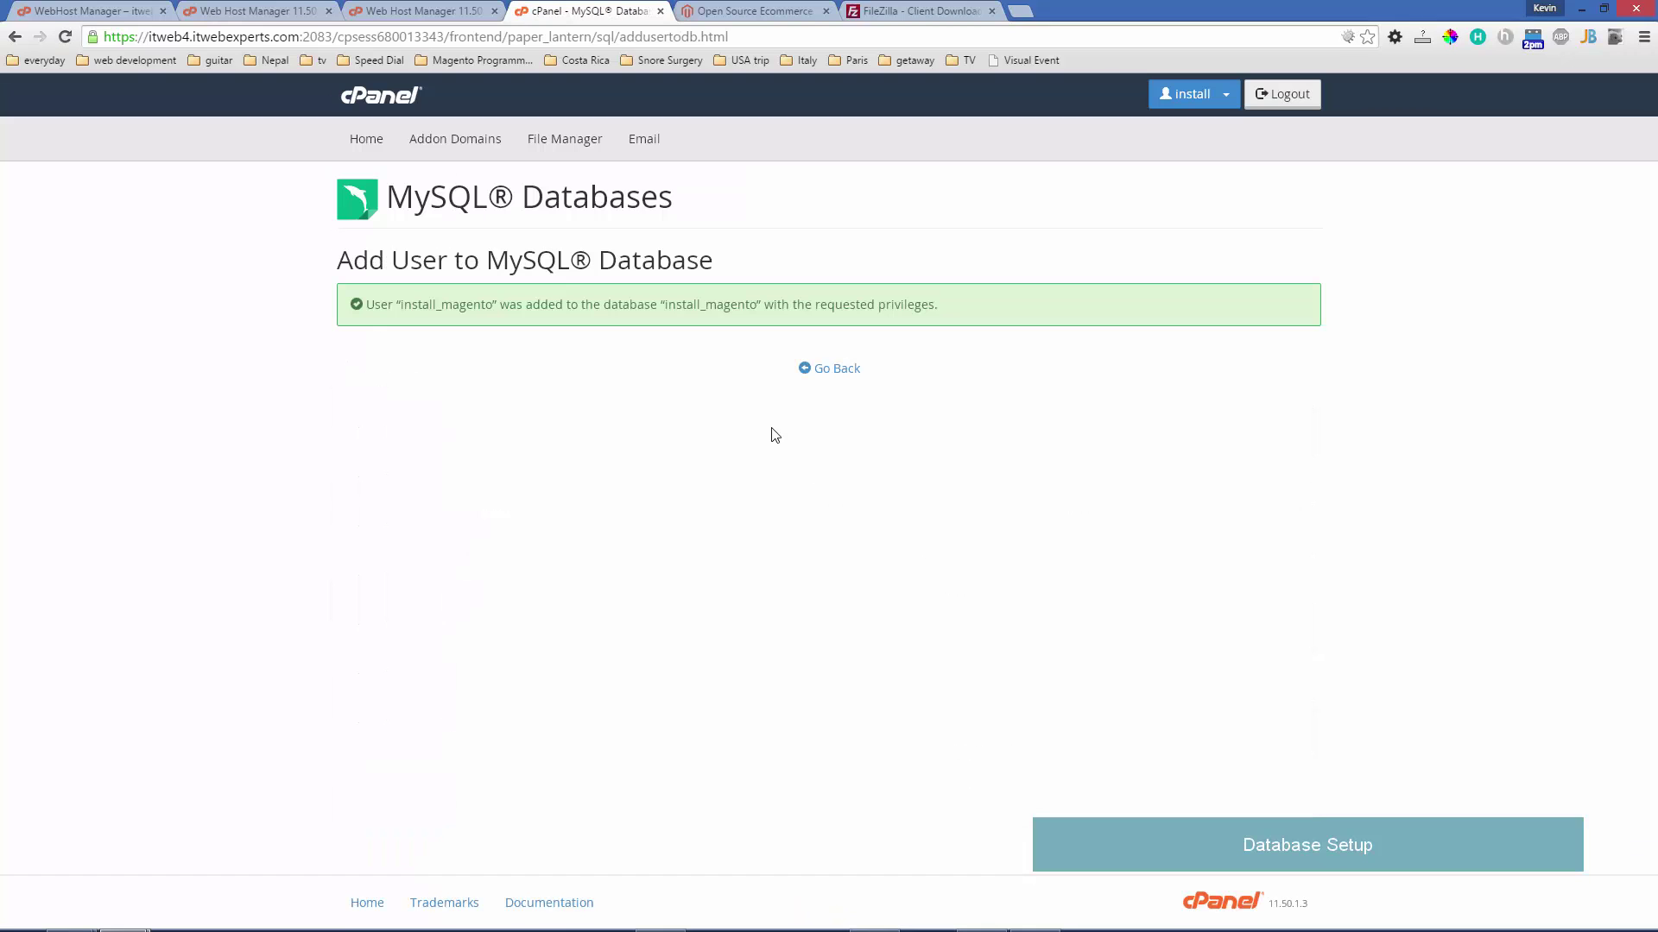
left_click(818, 375)
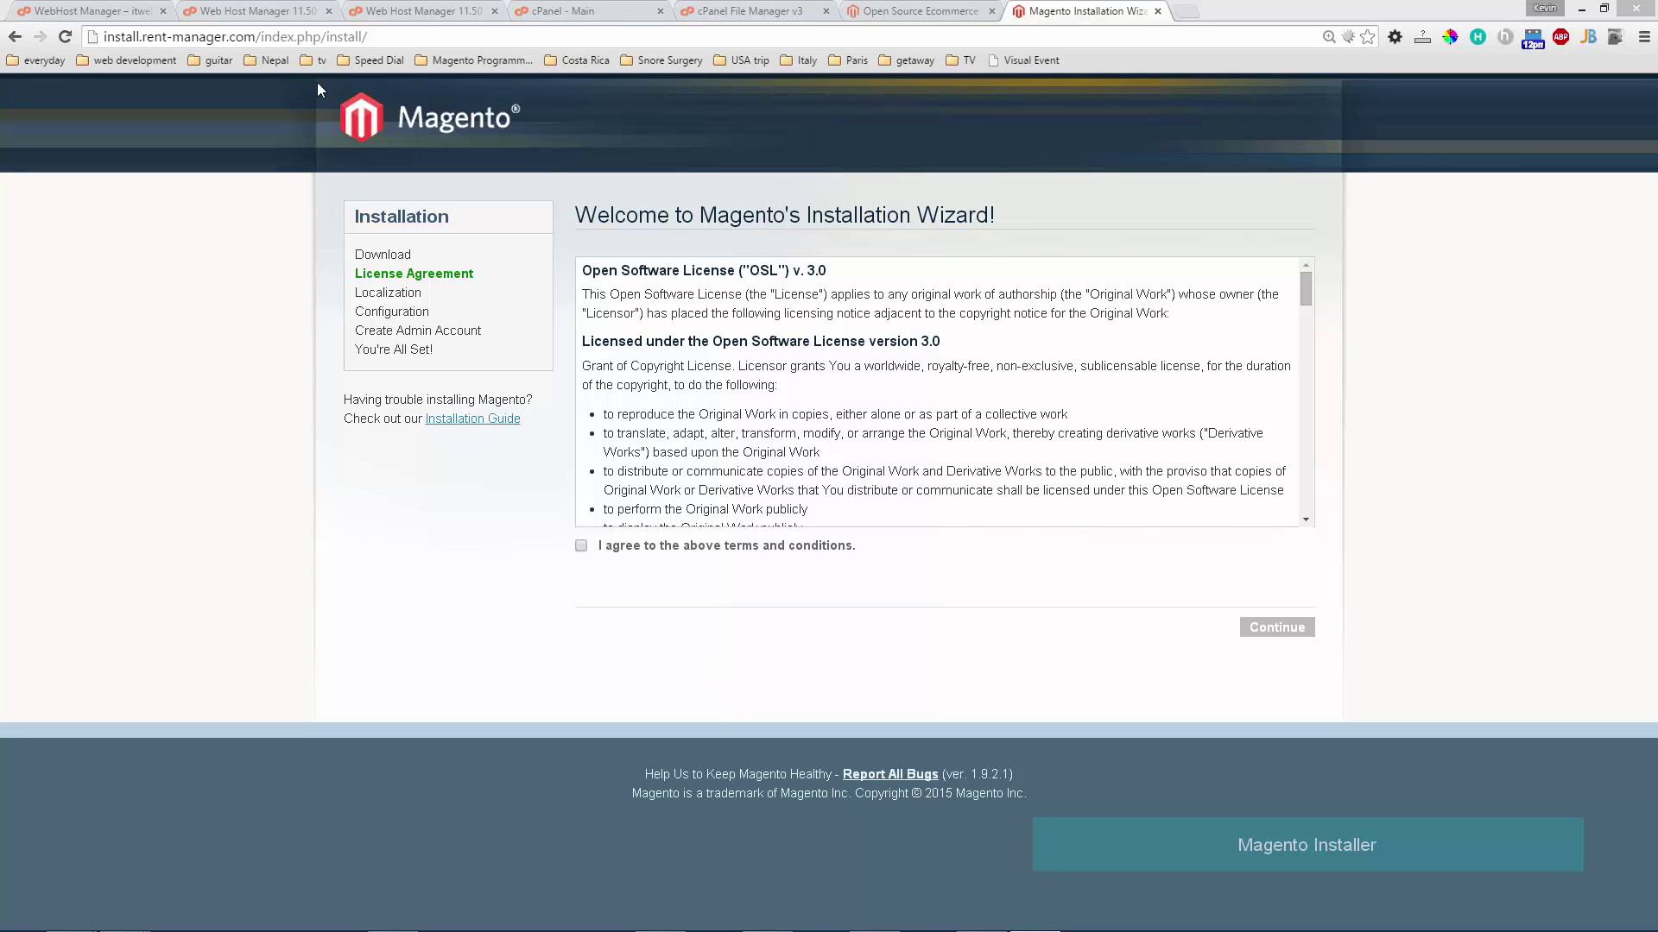
- Agree to the Magento licence and continue with the default locale settings
left_click(321, 38)
left_click(346, 38)
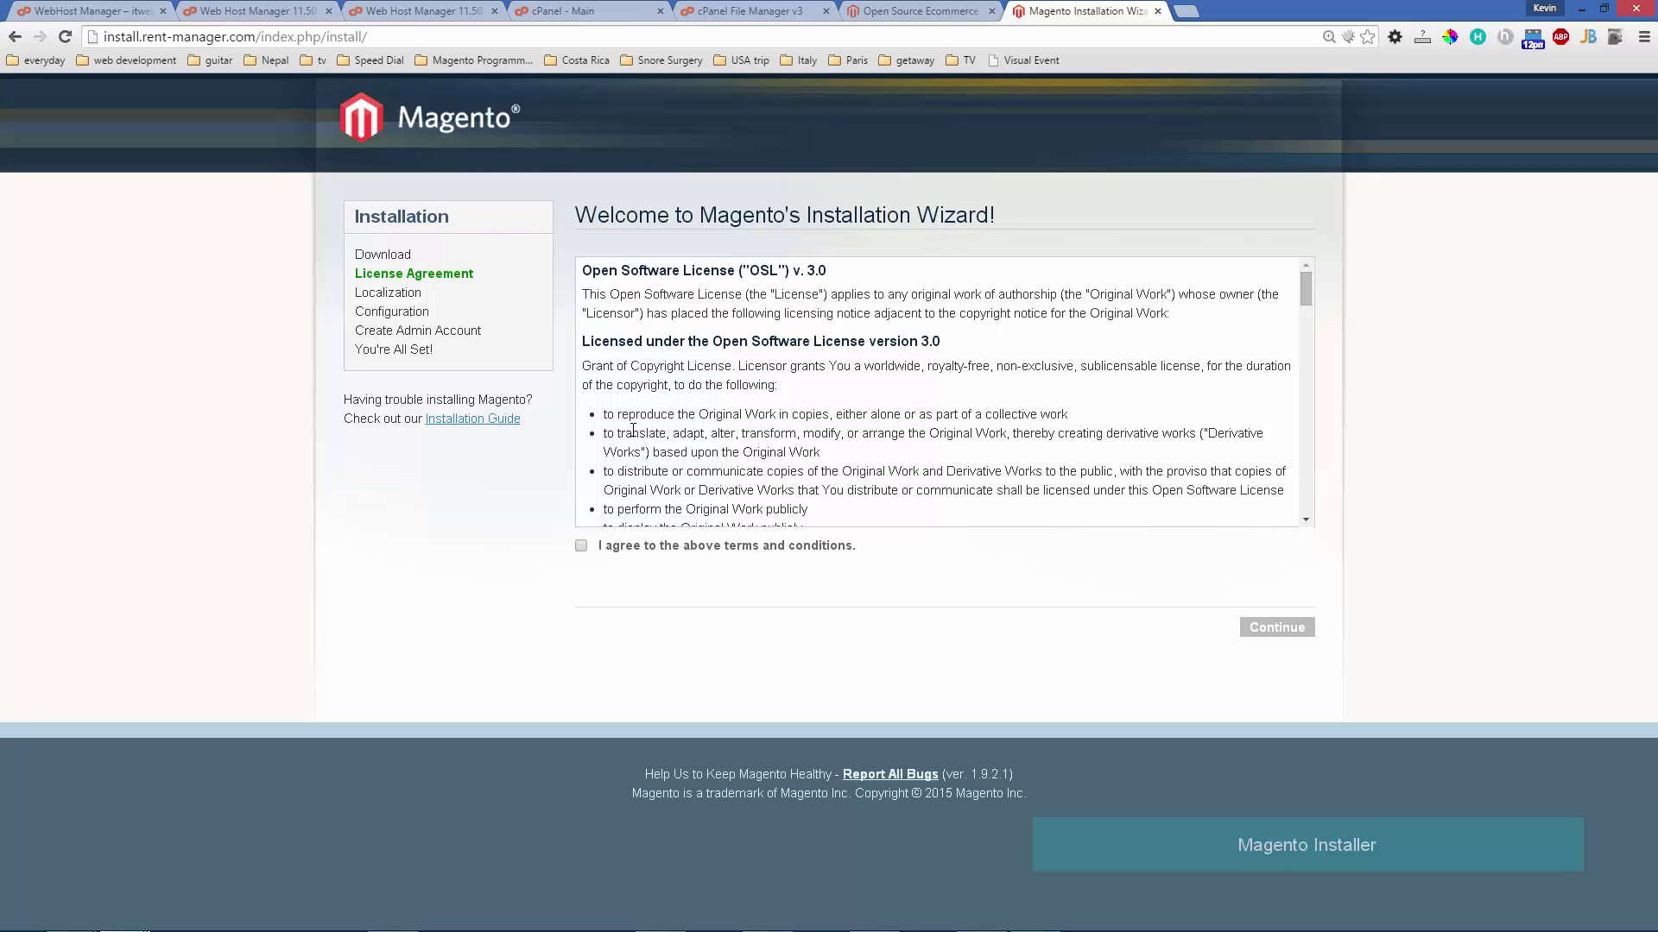
left_click(582, 547)
left_click(1249, 630)
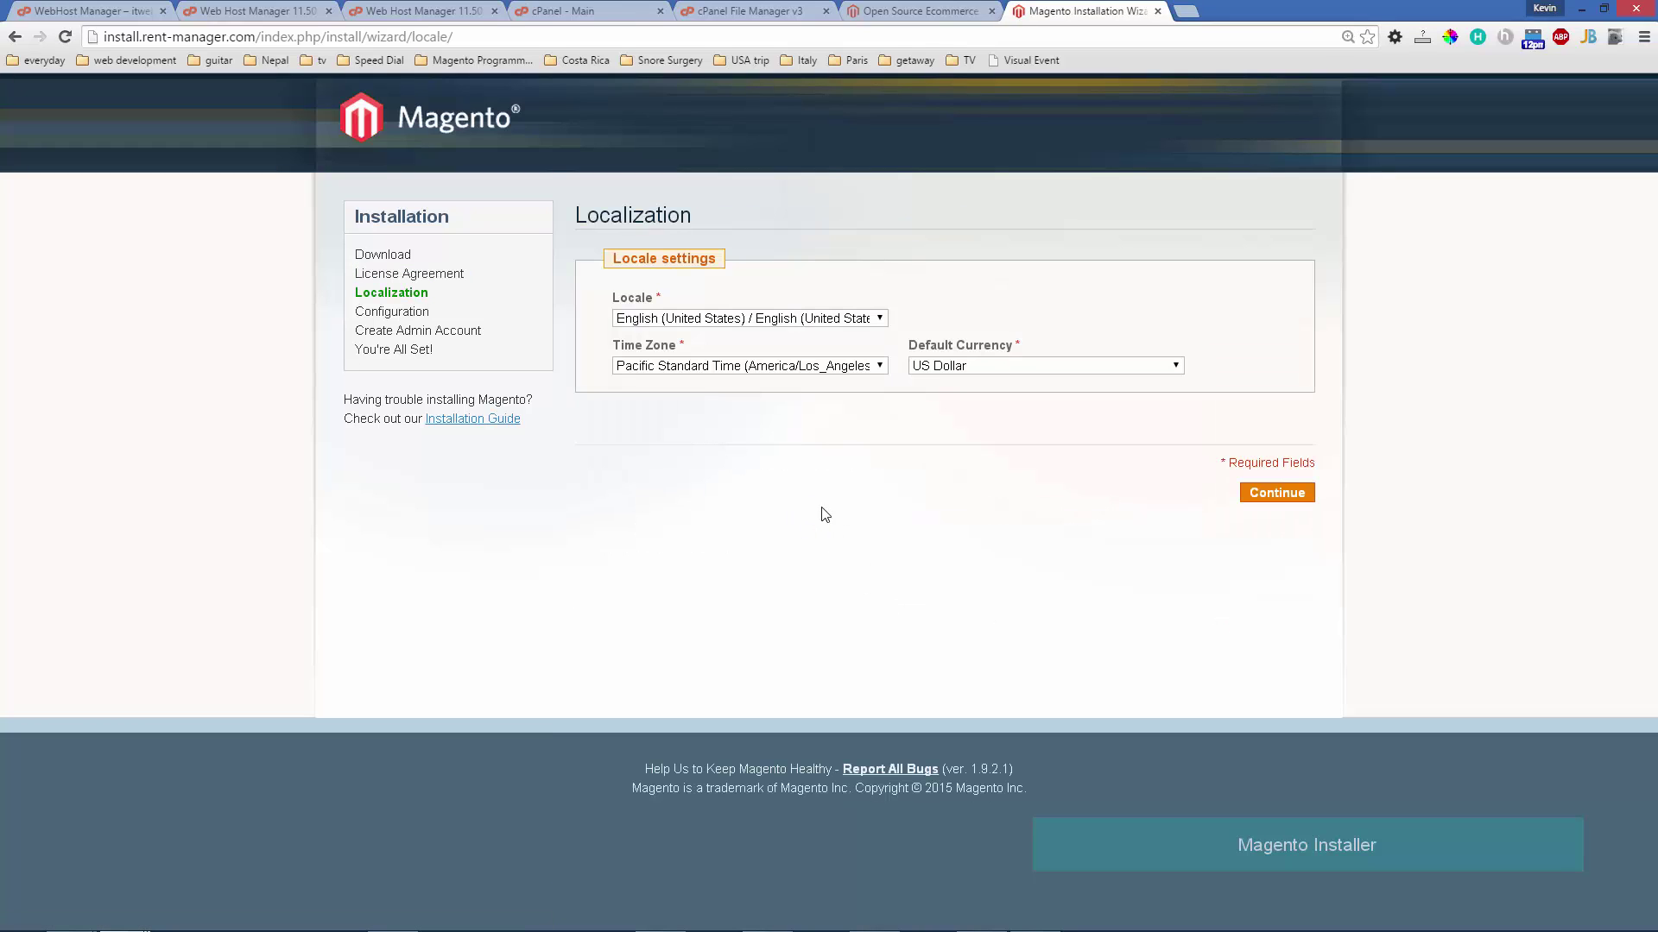
left_click(1263, 502)
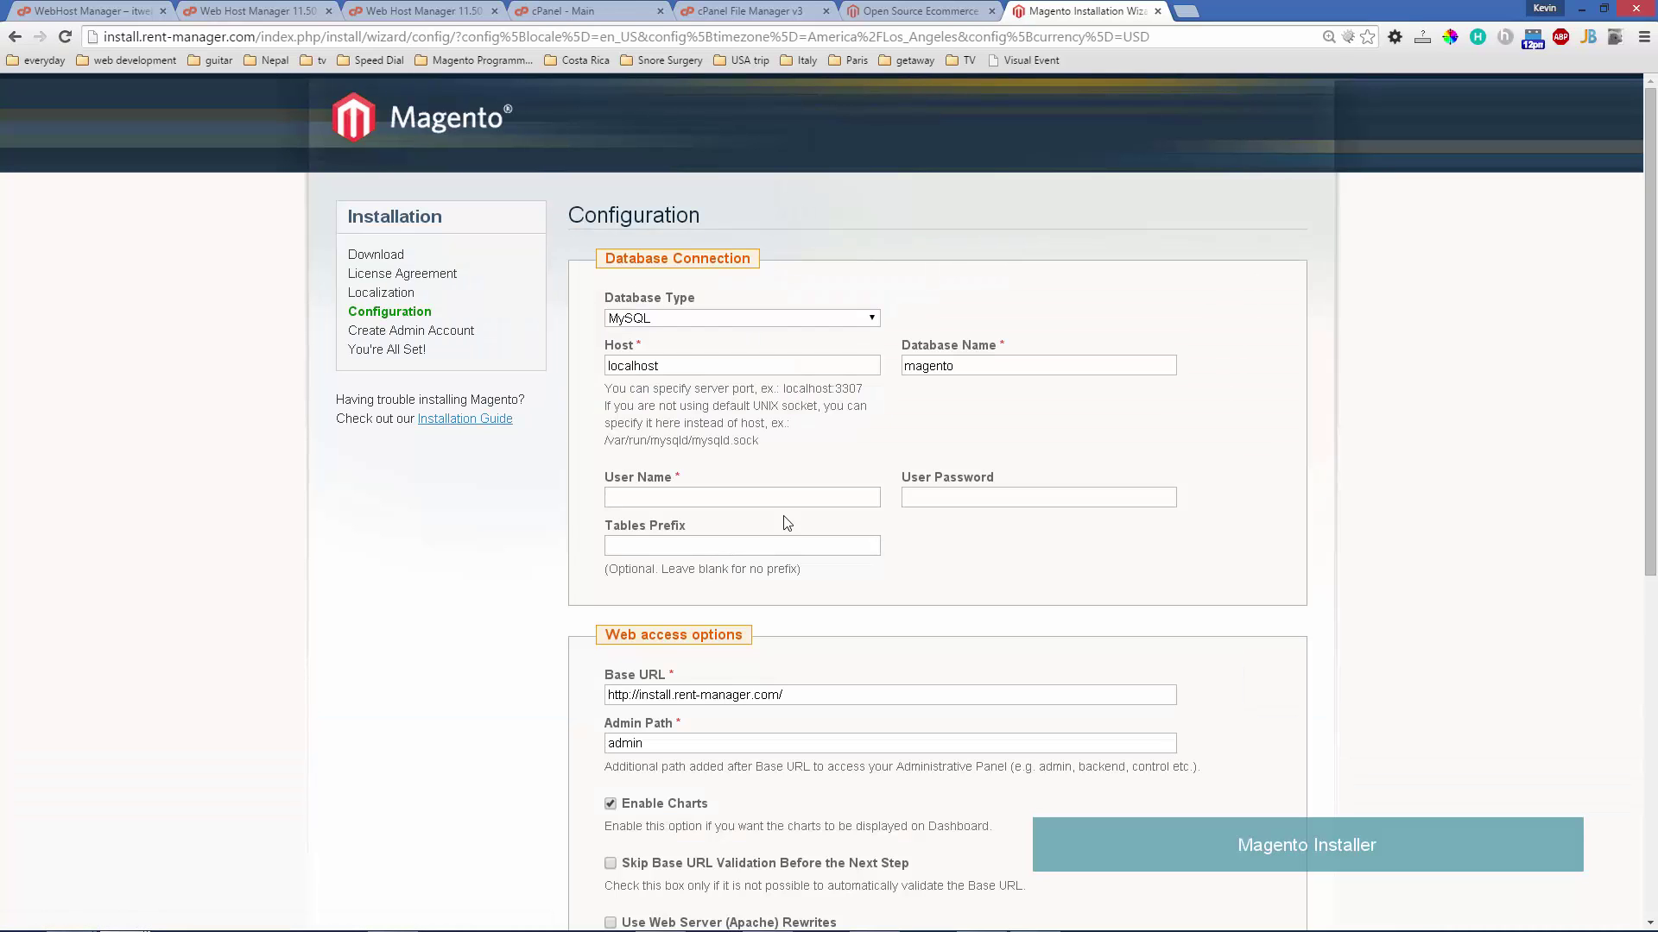
- Set database name and user name to install_magento, enter the password, and continue
left_click_drag(843, 368, 821, 369)
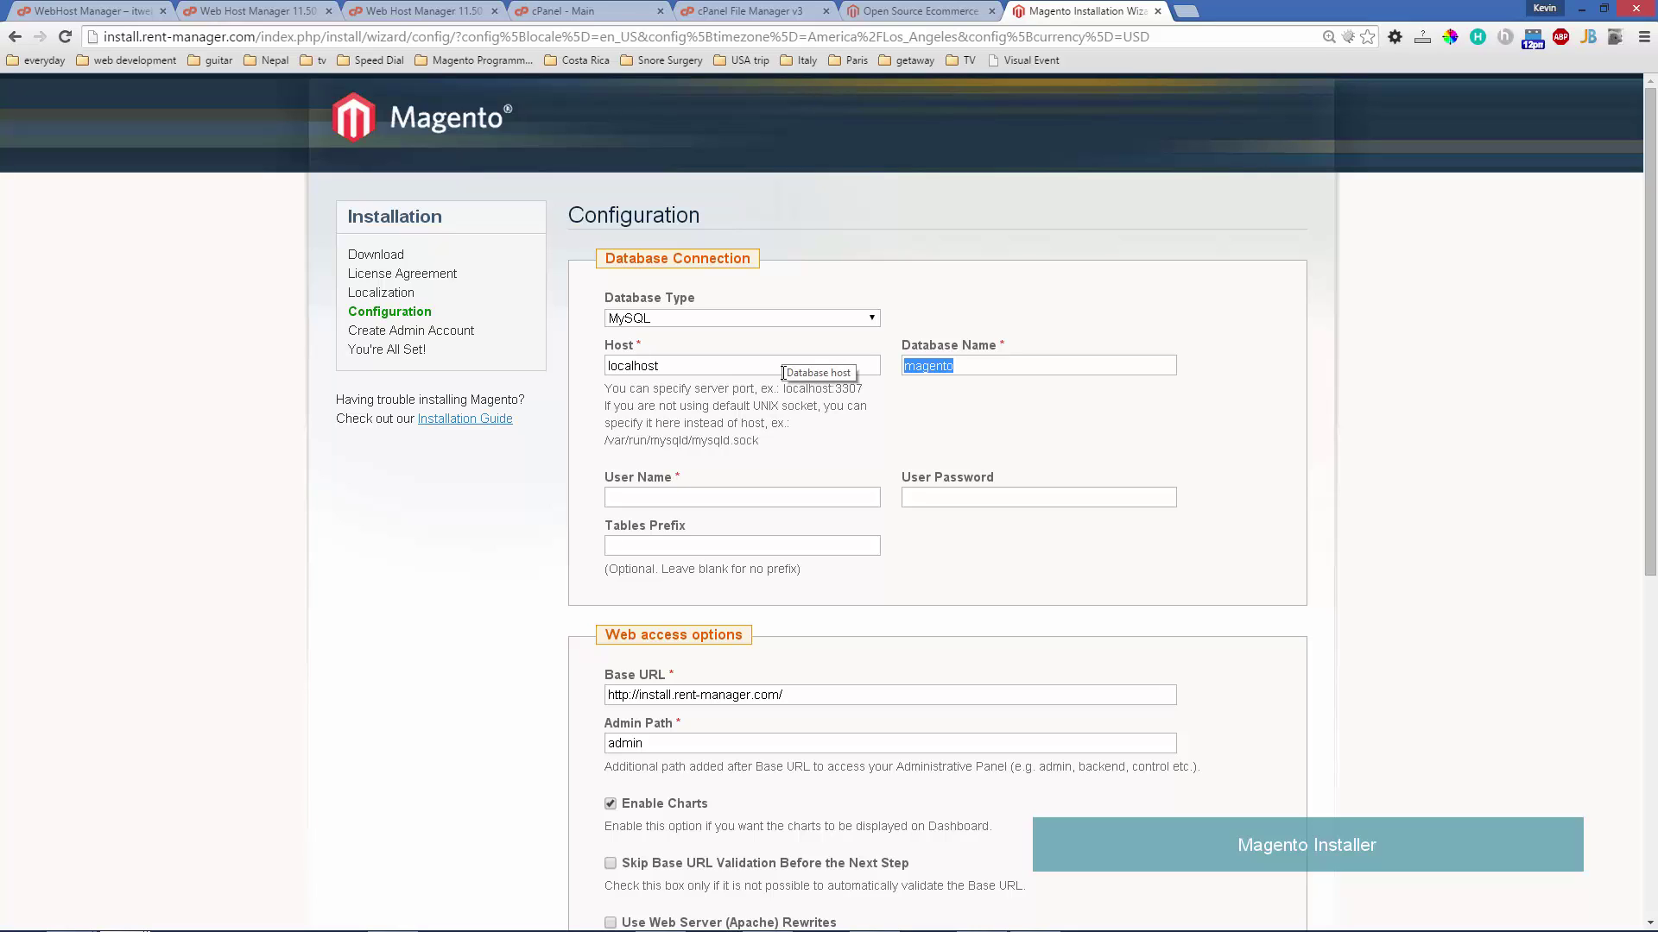
type("install_")
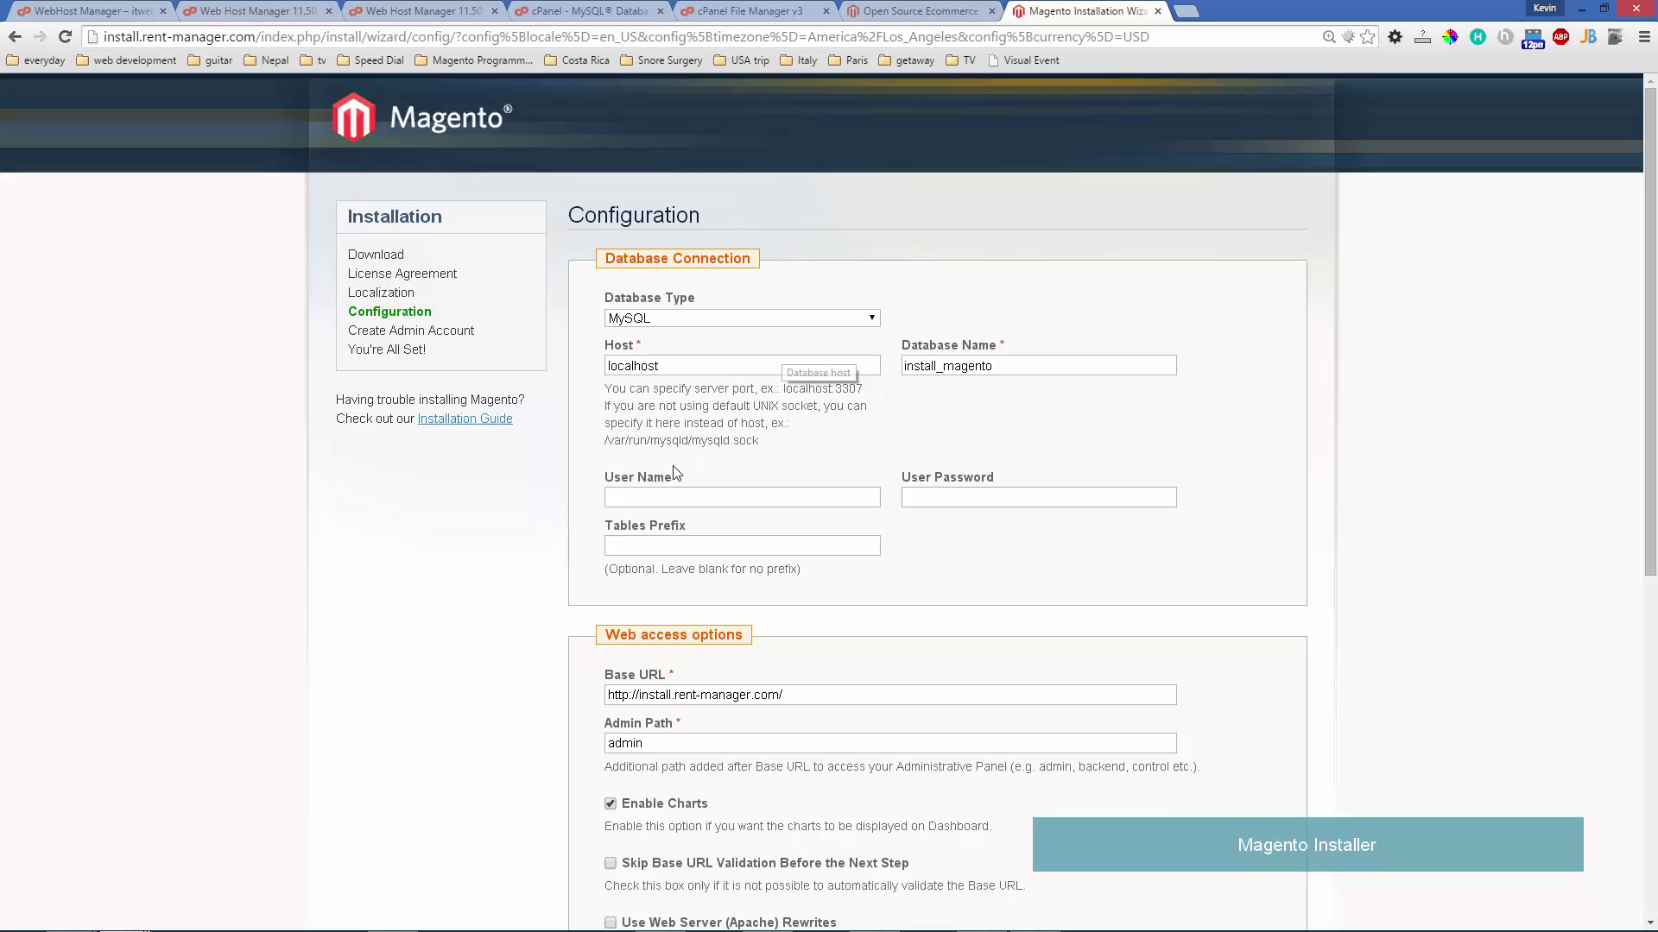
left_click(669, 495)
type("install_magento")
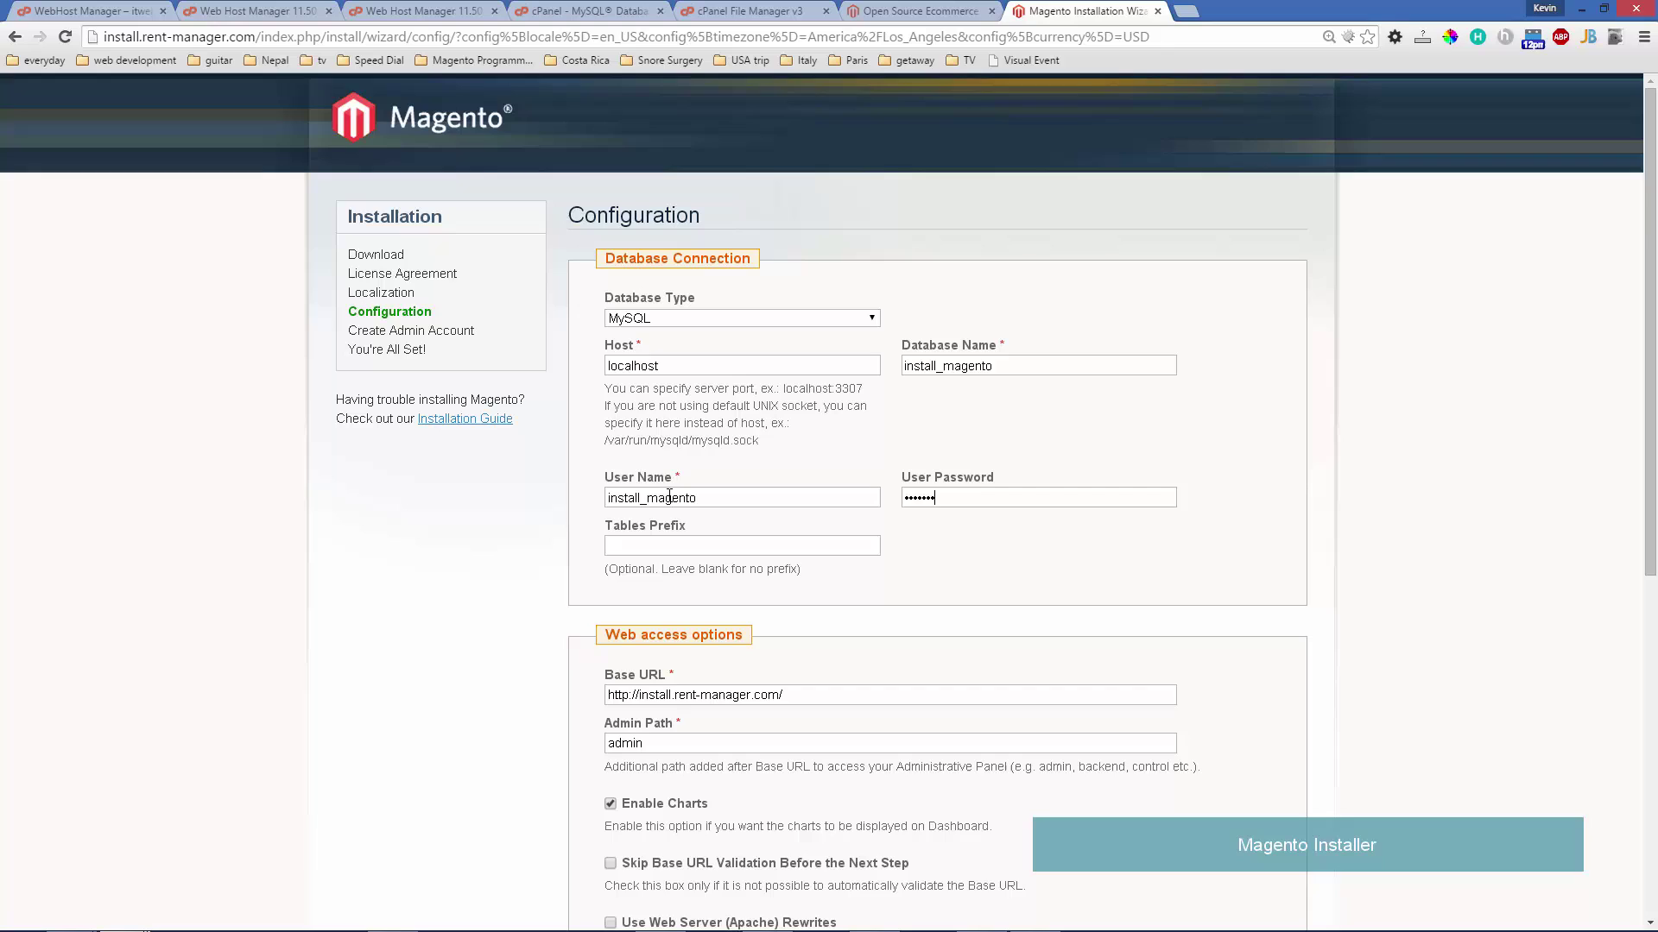
scroll(669, 497, "down", 5)
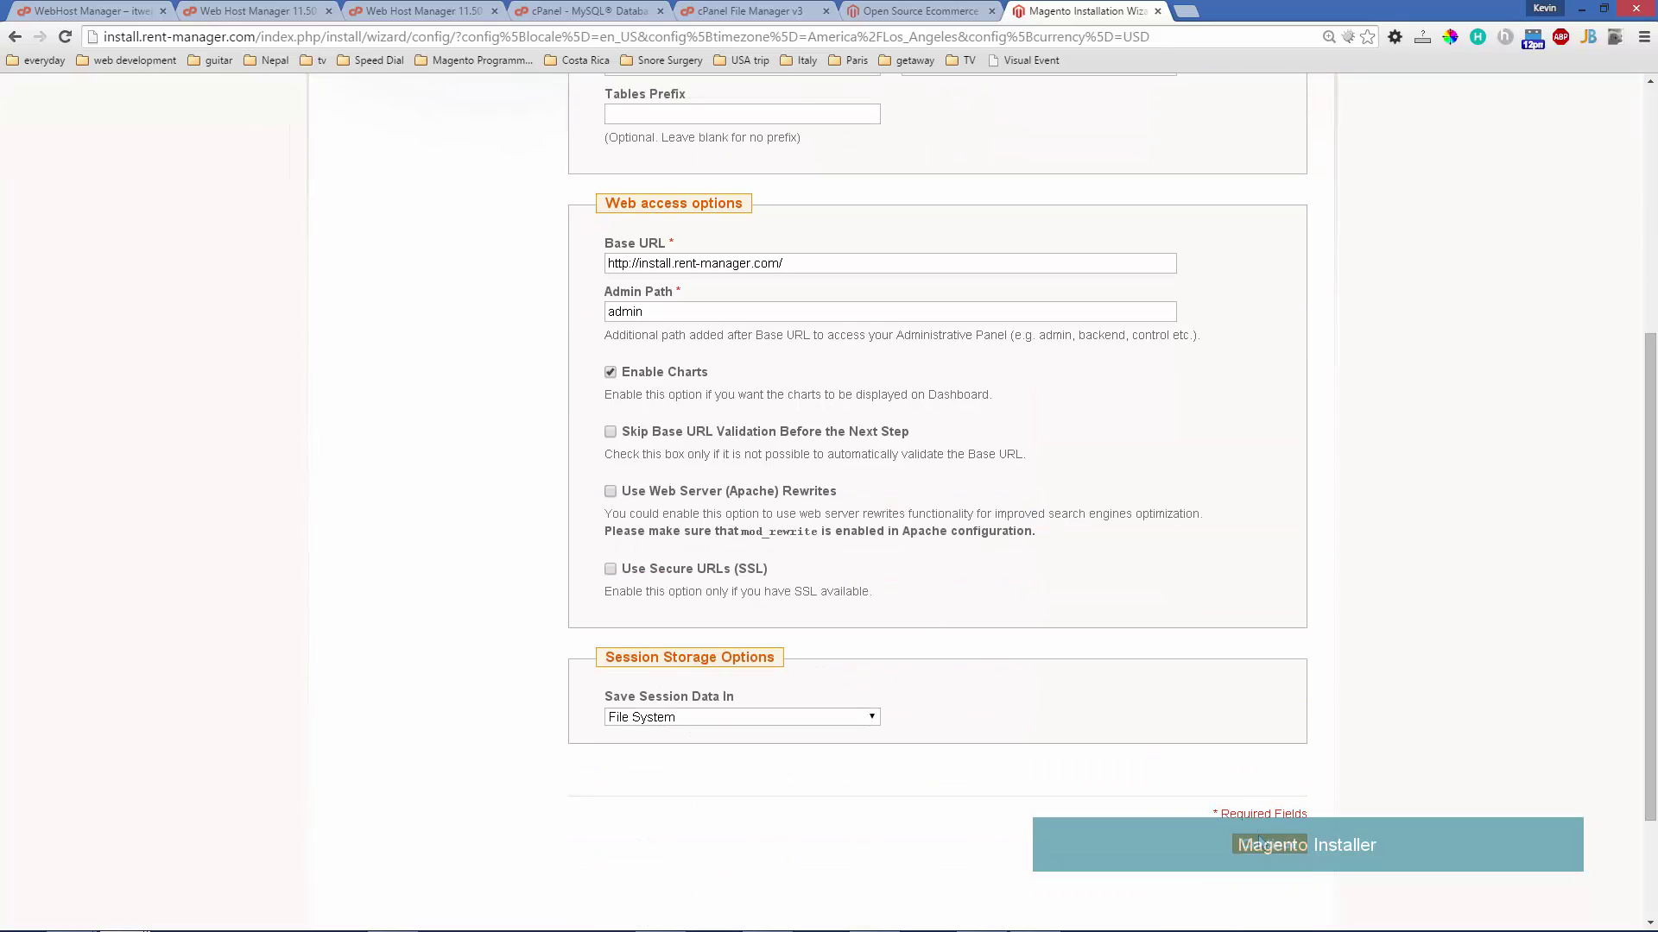
left_click(1263, 848)
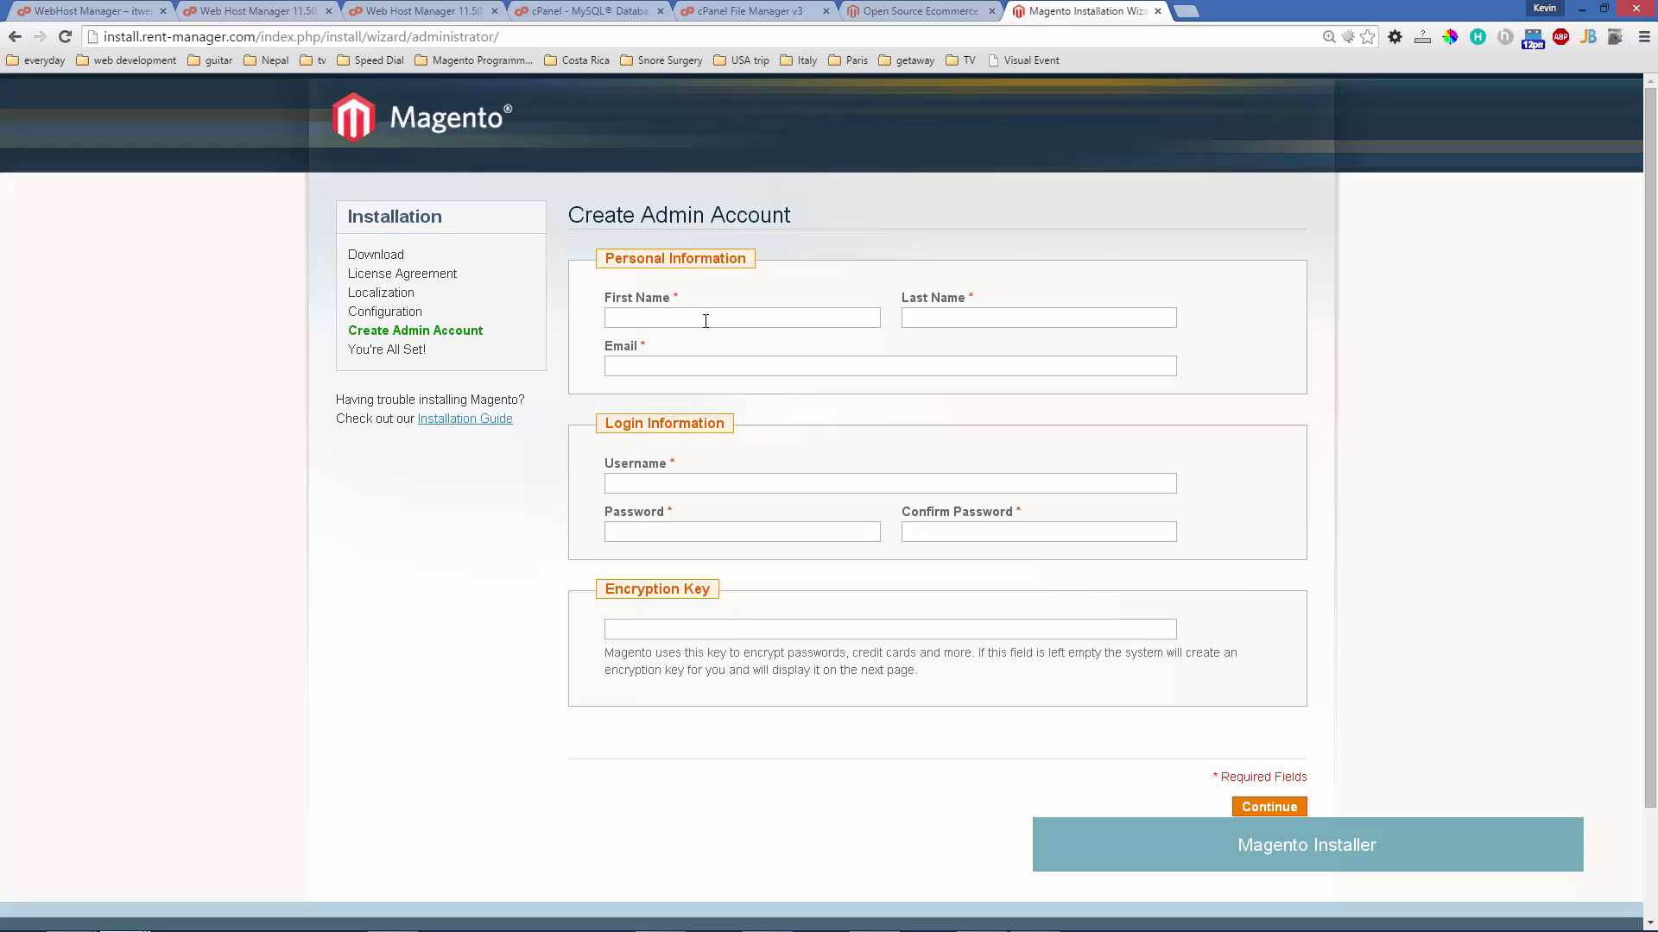
- Create the admin account (first/last name and username 'admin', plus e-mail and password), declining the browser's password save
left_click(705, 320)
type("admin")
key("Tab")
type("admin")
key("Tab")
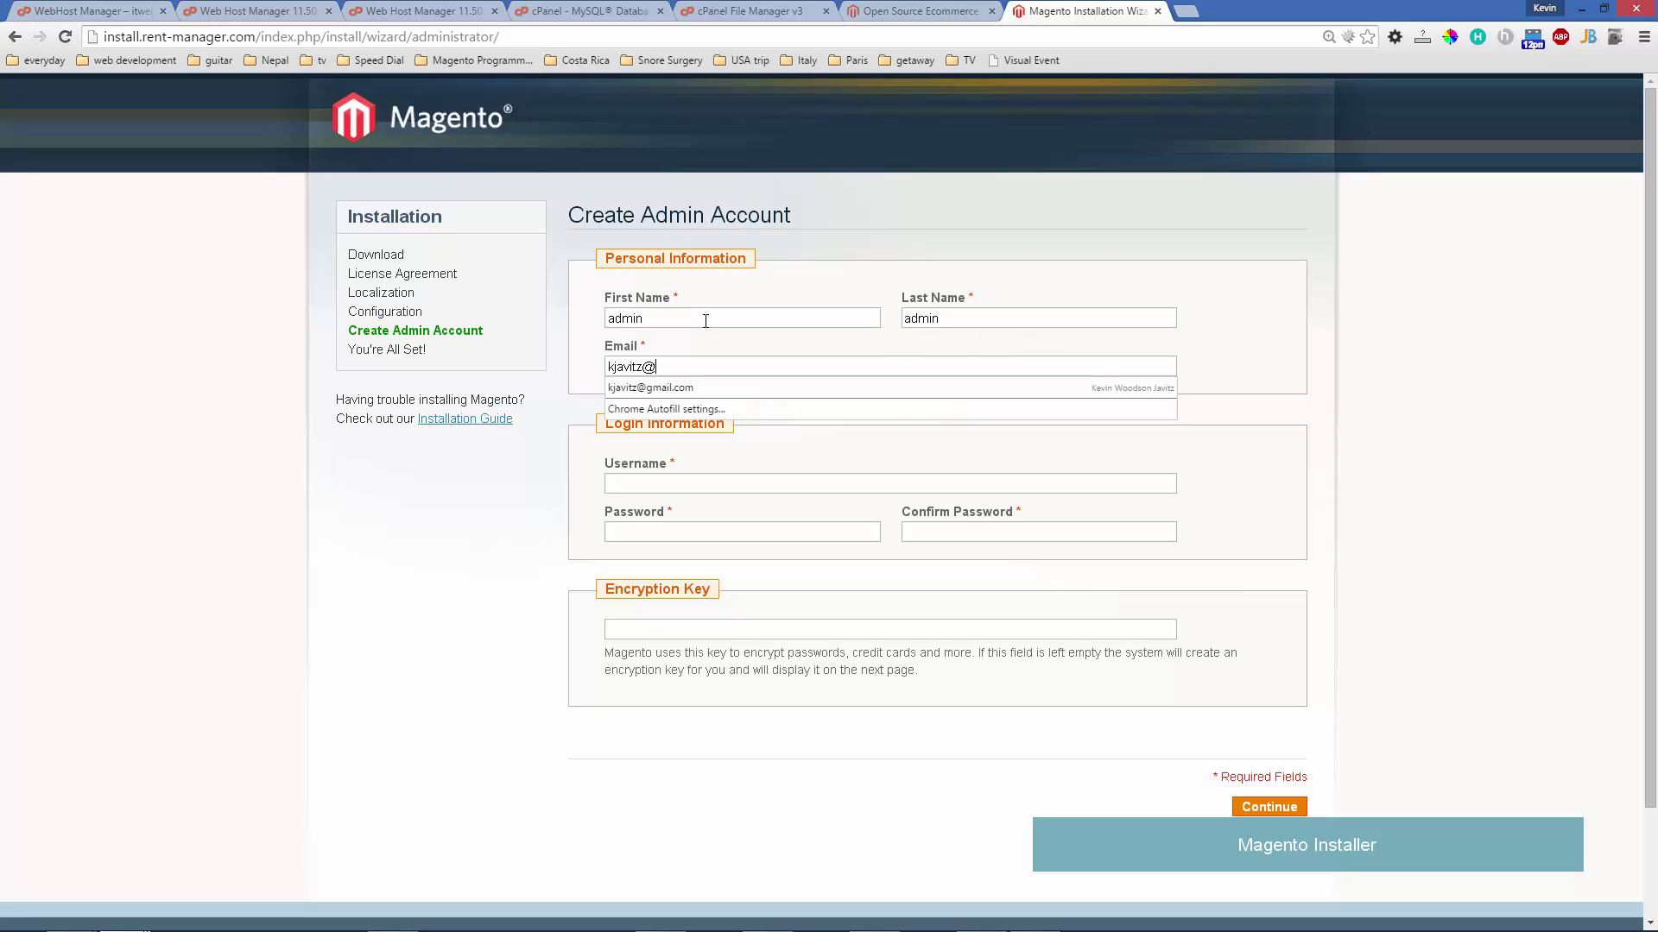
key("Tab")
type("admin")
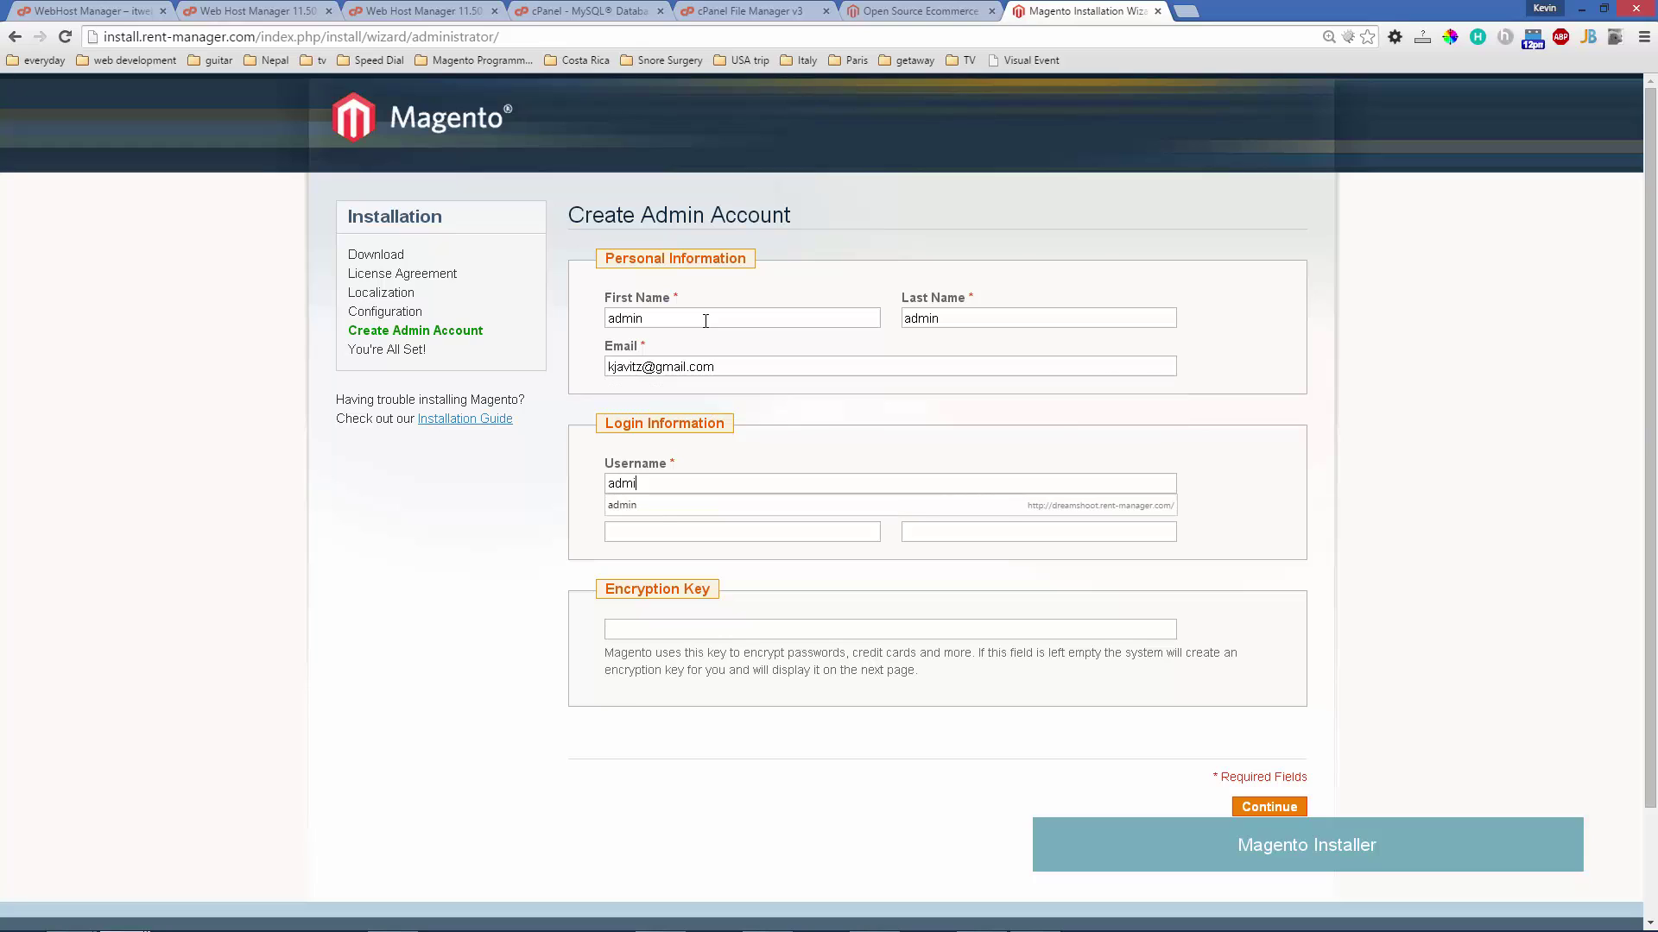
key("Tab")
type("ad")
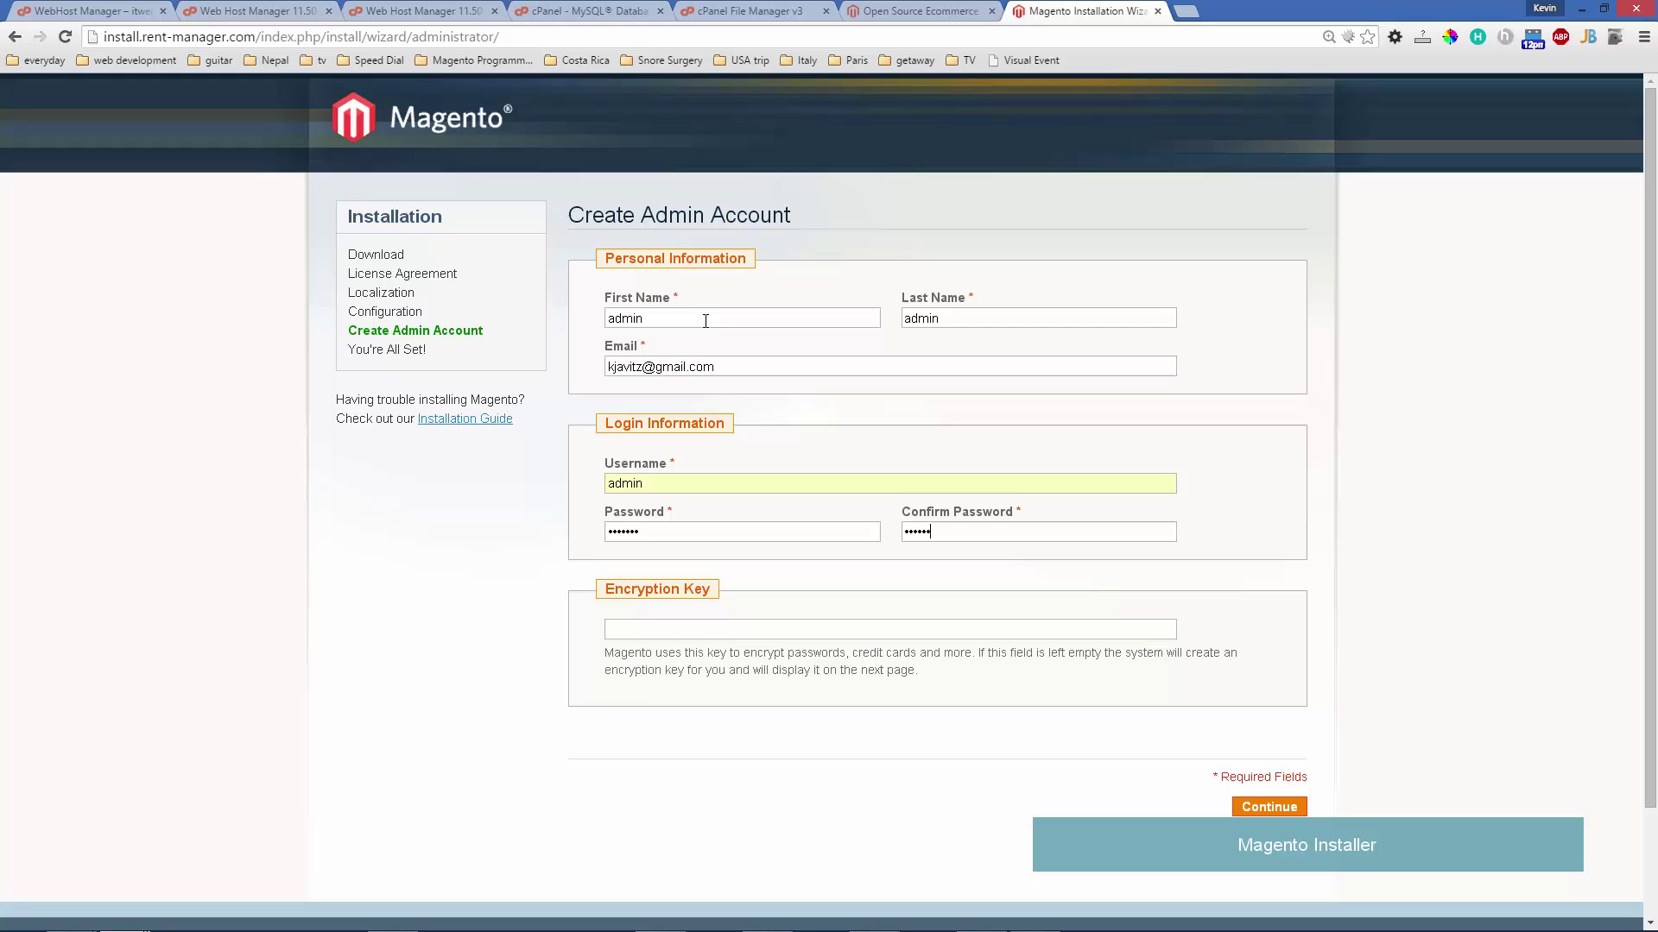
left_click(1295, 805)
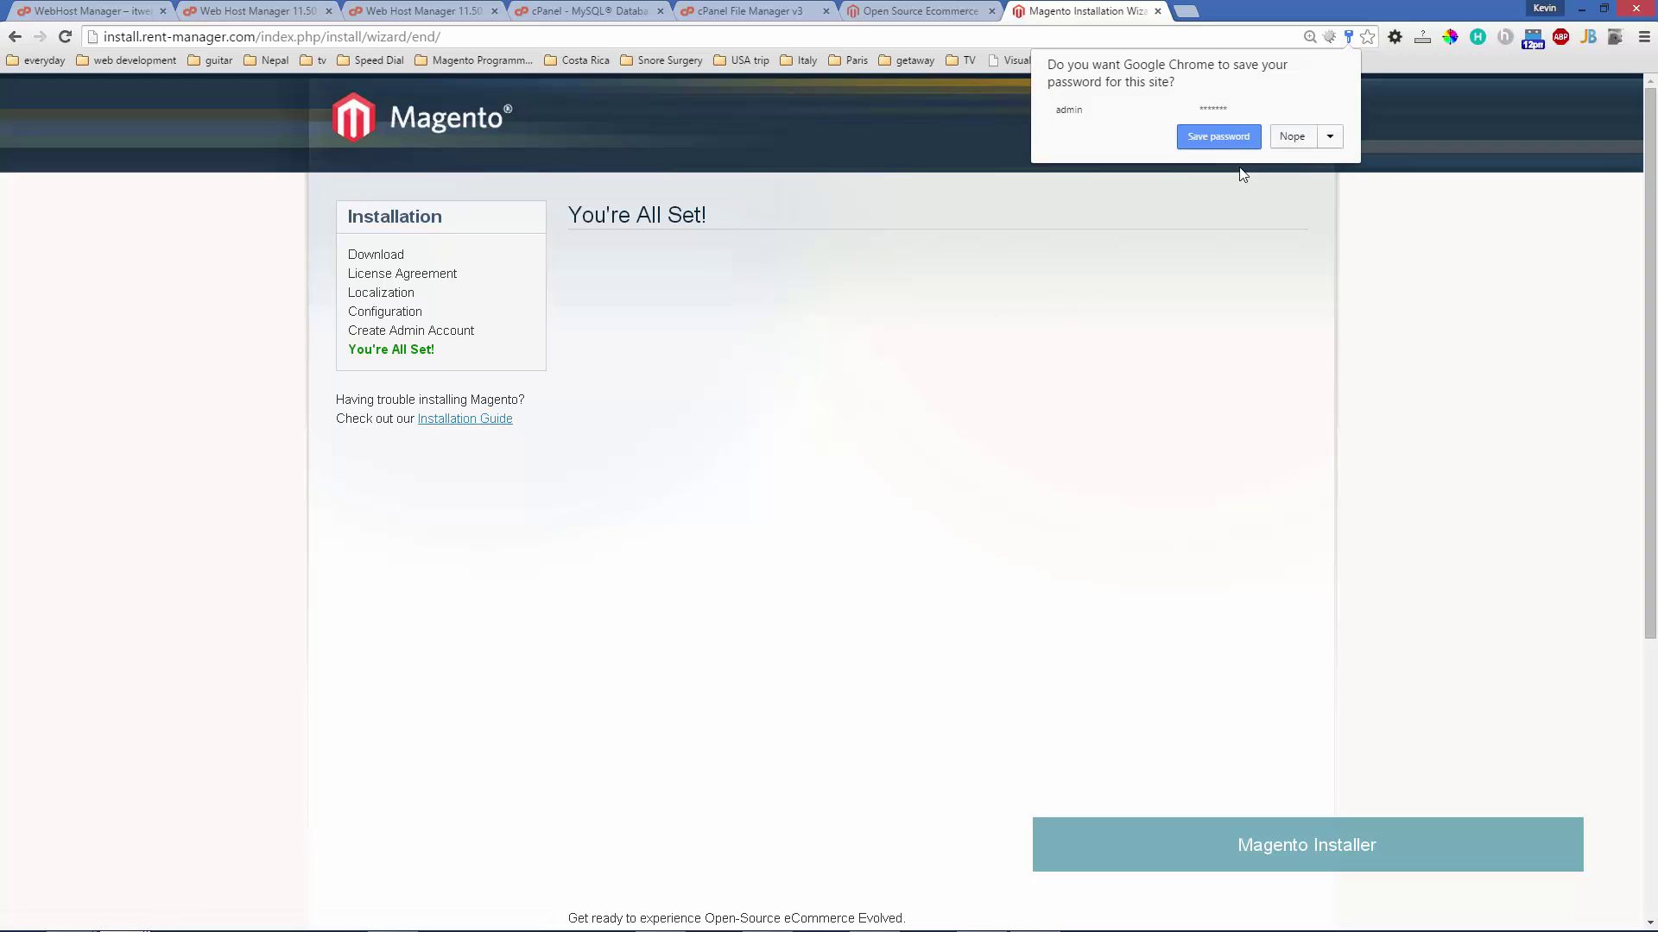
left_click(1289, 138)
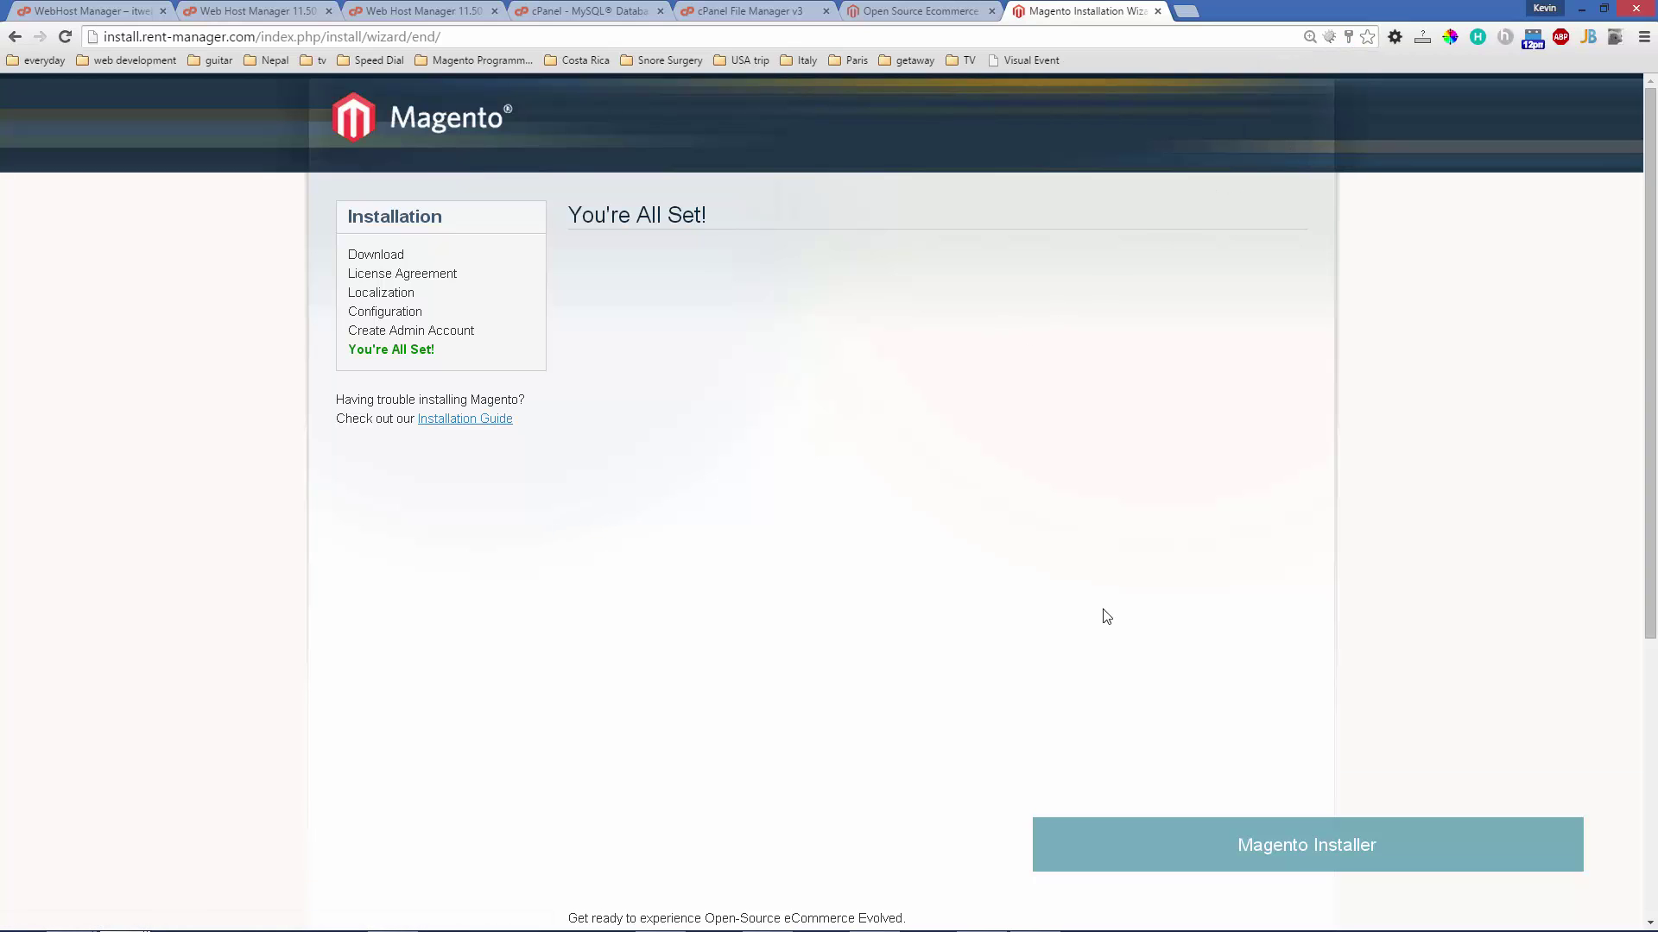
- Scroll down the installer's You're All Set page to its frontend and backend links
scroll(1105, 617, "down", 5)
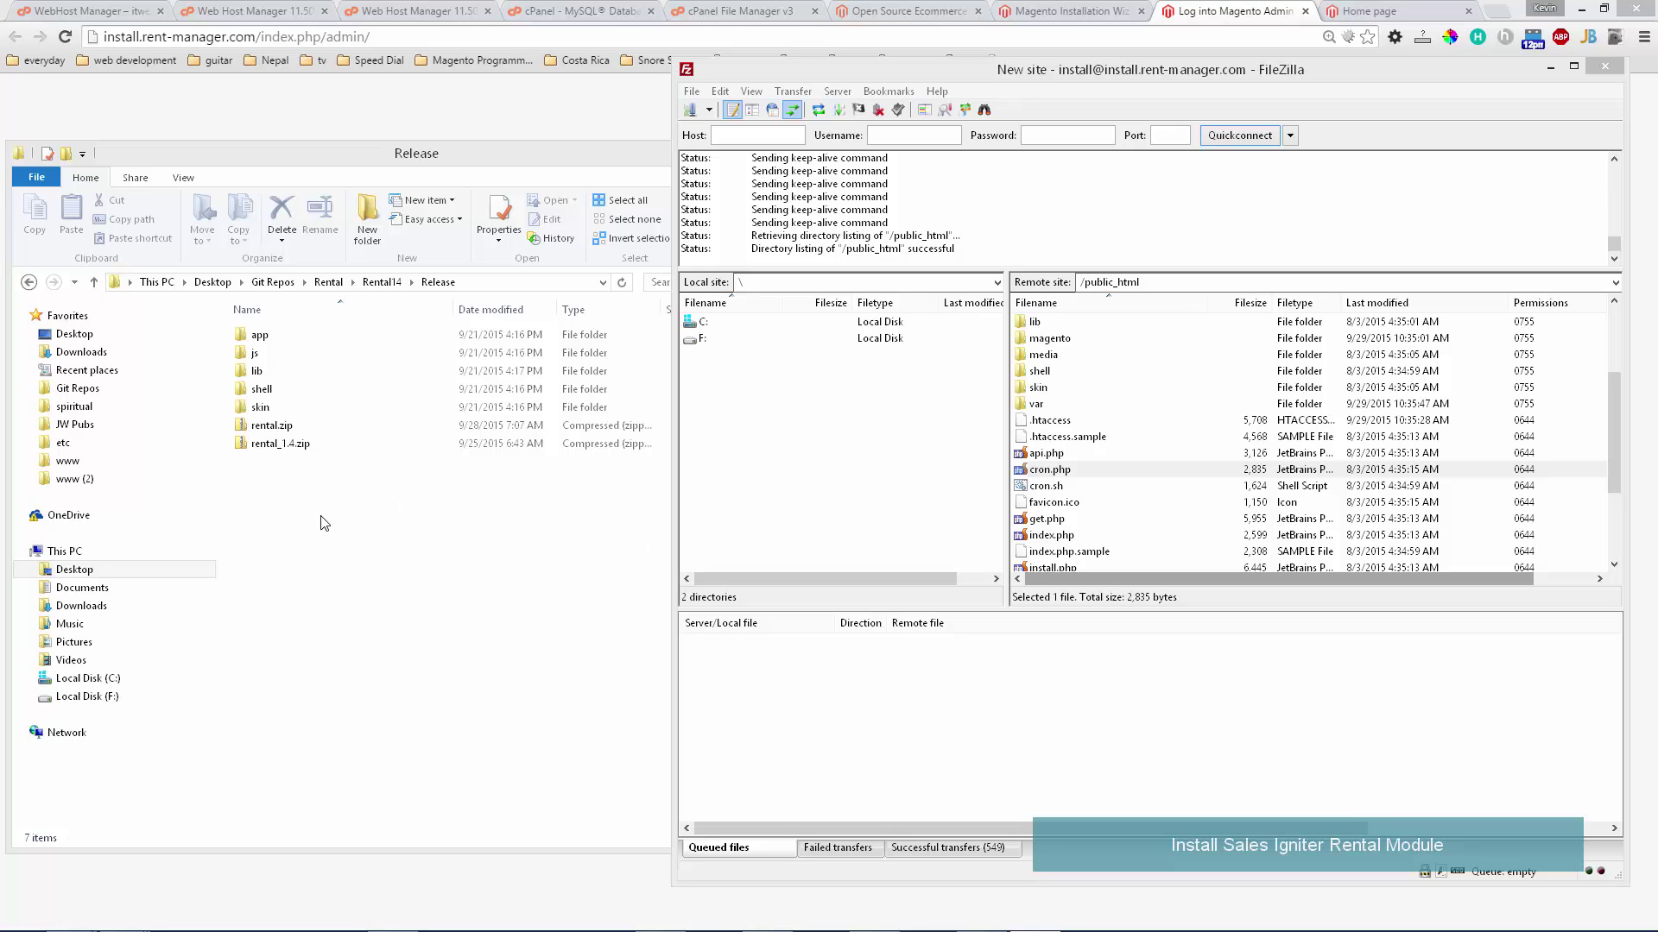
- Check rental_1.4.zip's options in the Release folder without extracting, then review the server's file listing
left_click(358, 520)
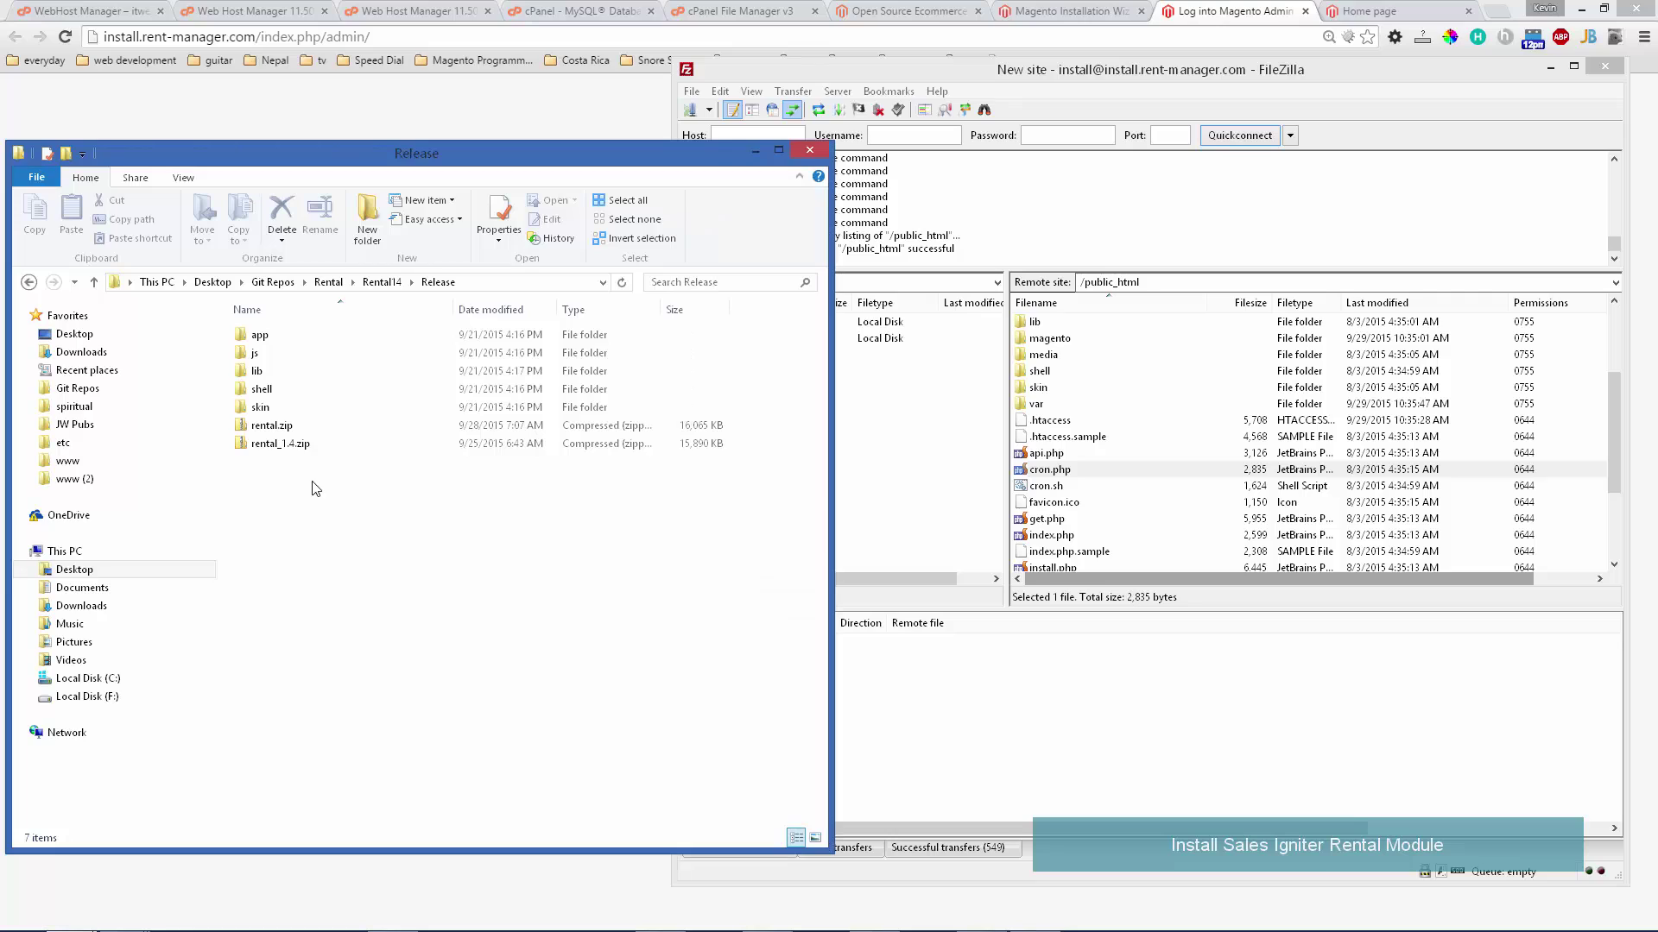
left_click(285, 446)
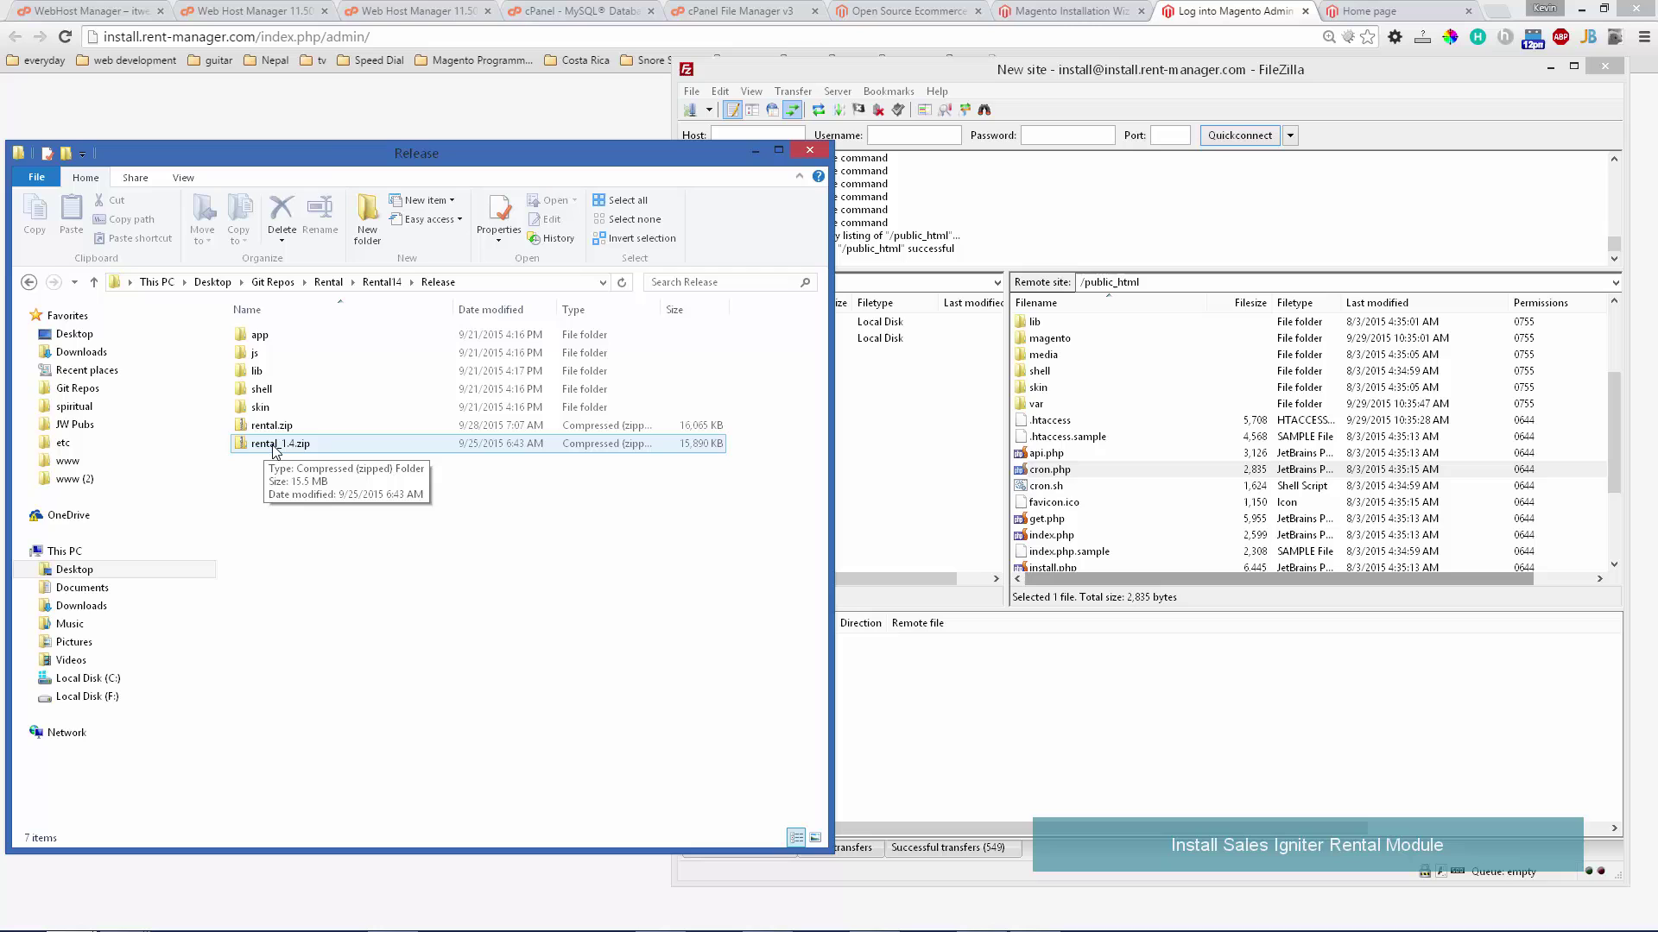
right_click(273, 446)
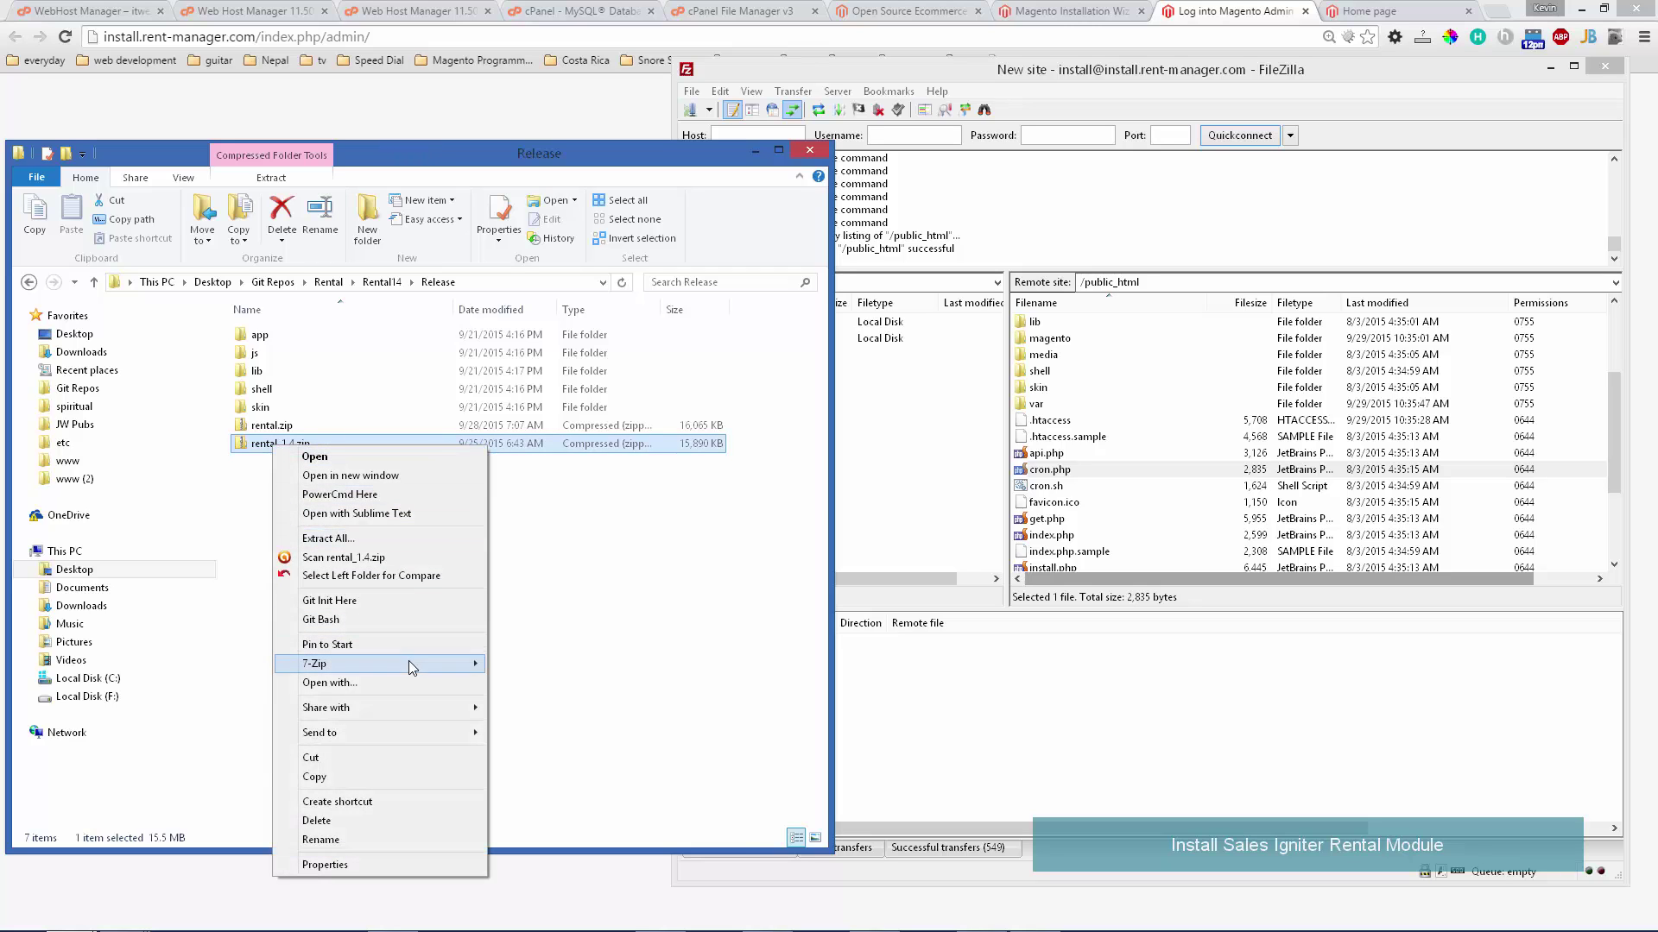
mouse_move(407, 661)
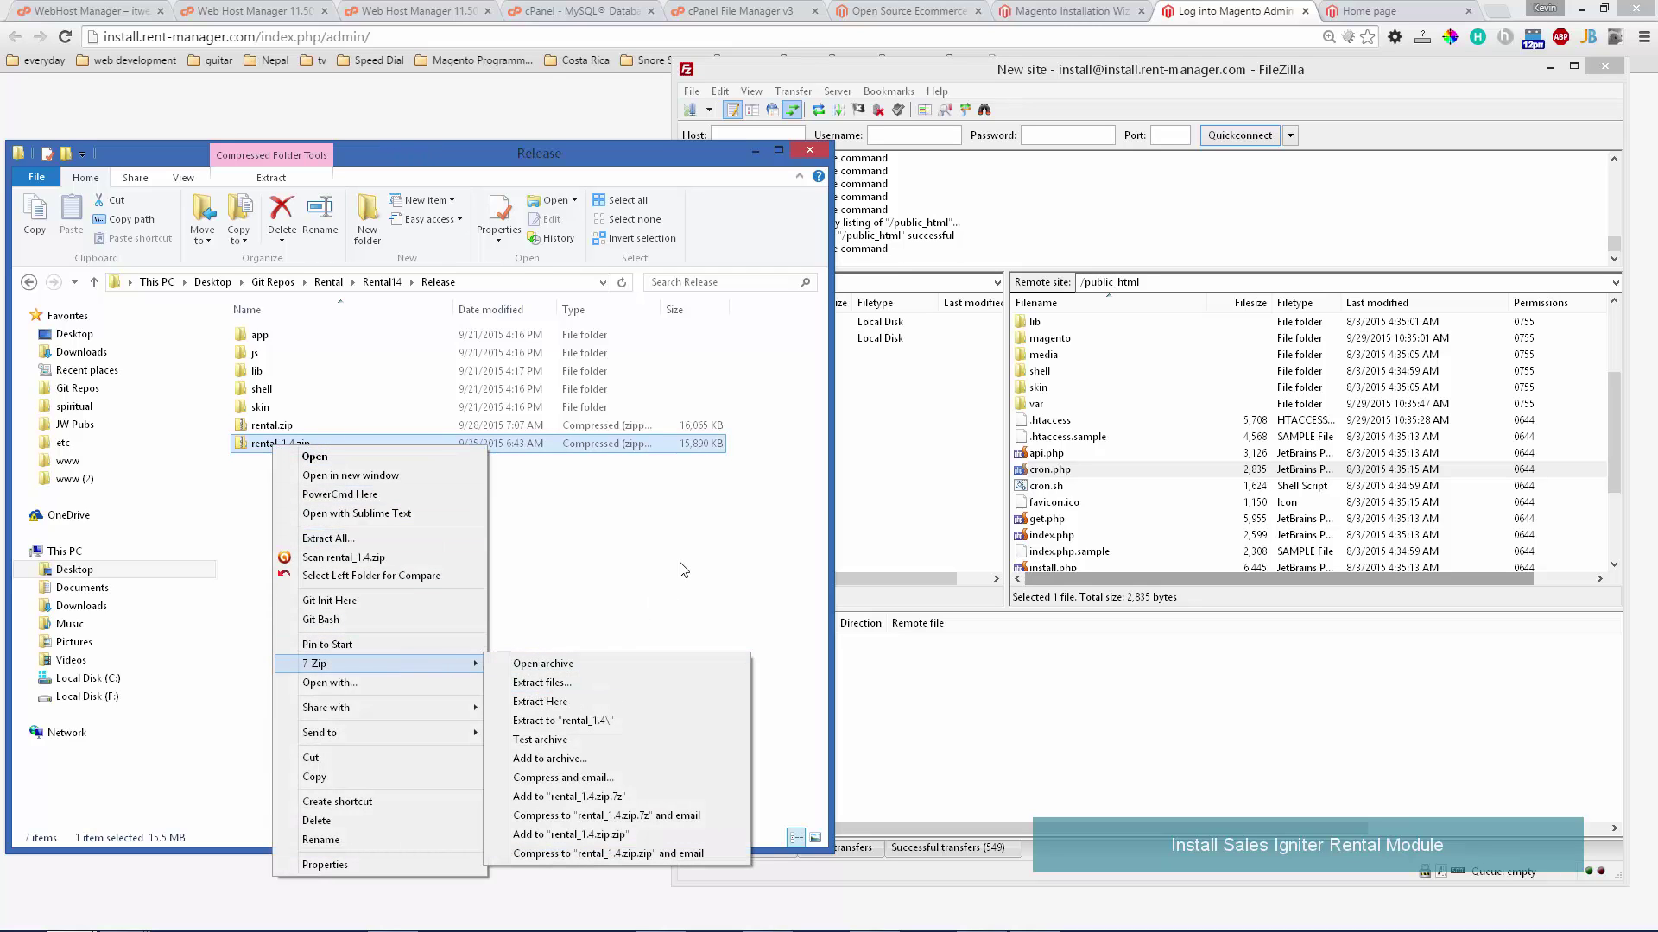
left_click(691, 630)
left_click(1152, 421)
scroll(1140, 414, "up", 3)
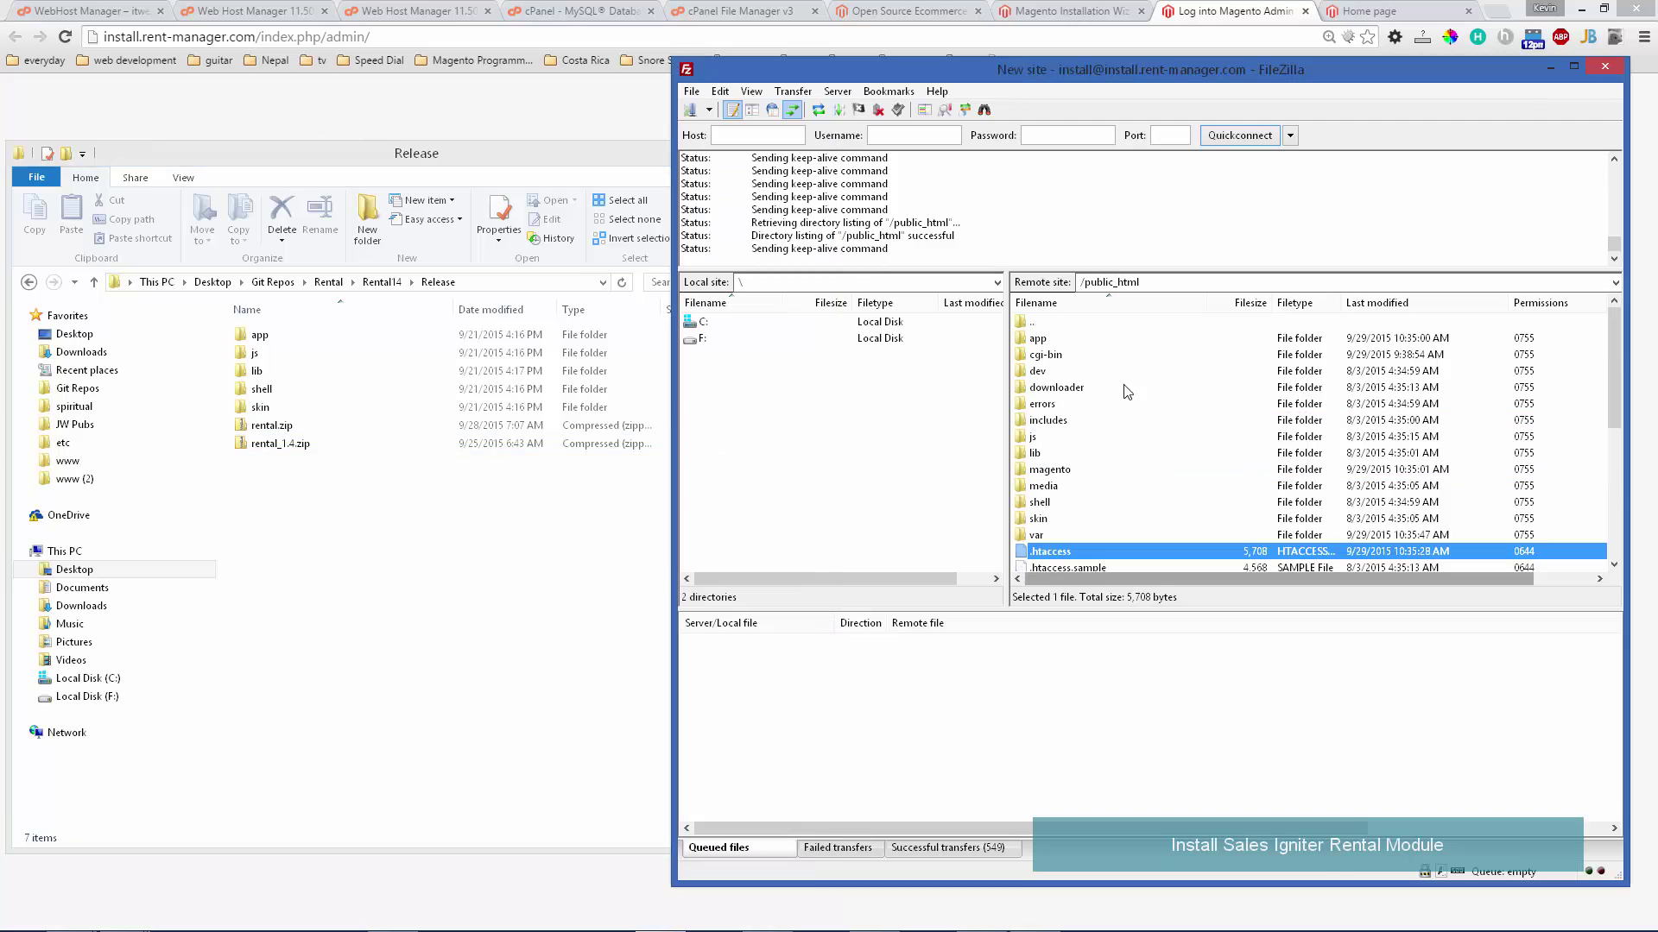
scroll(1114, 389, "down", 3)
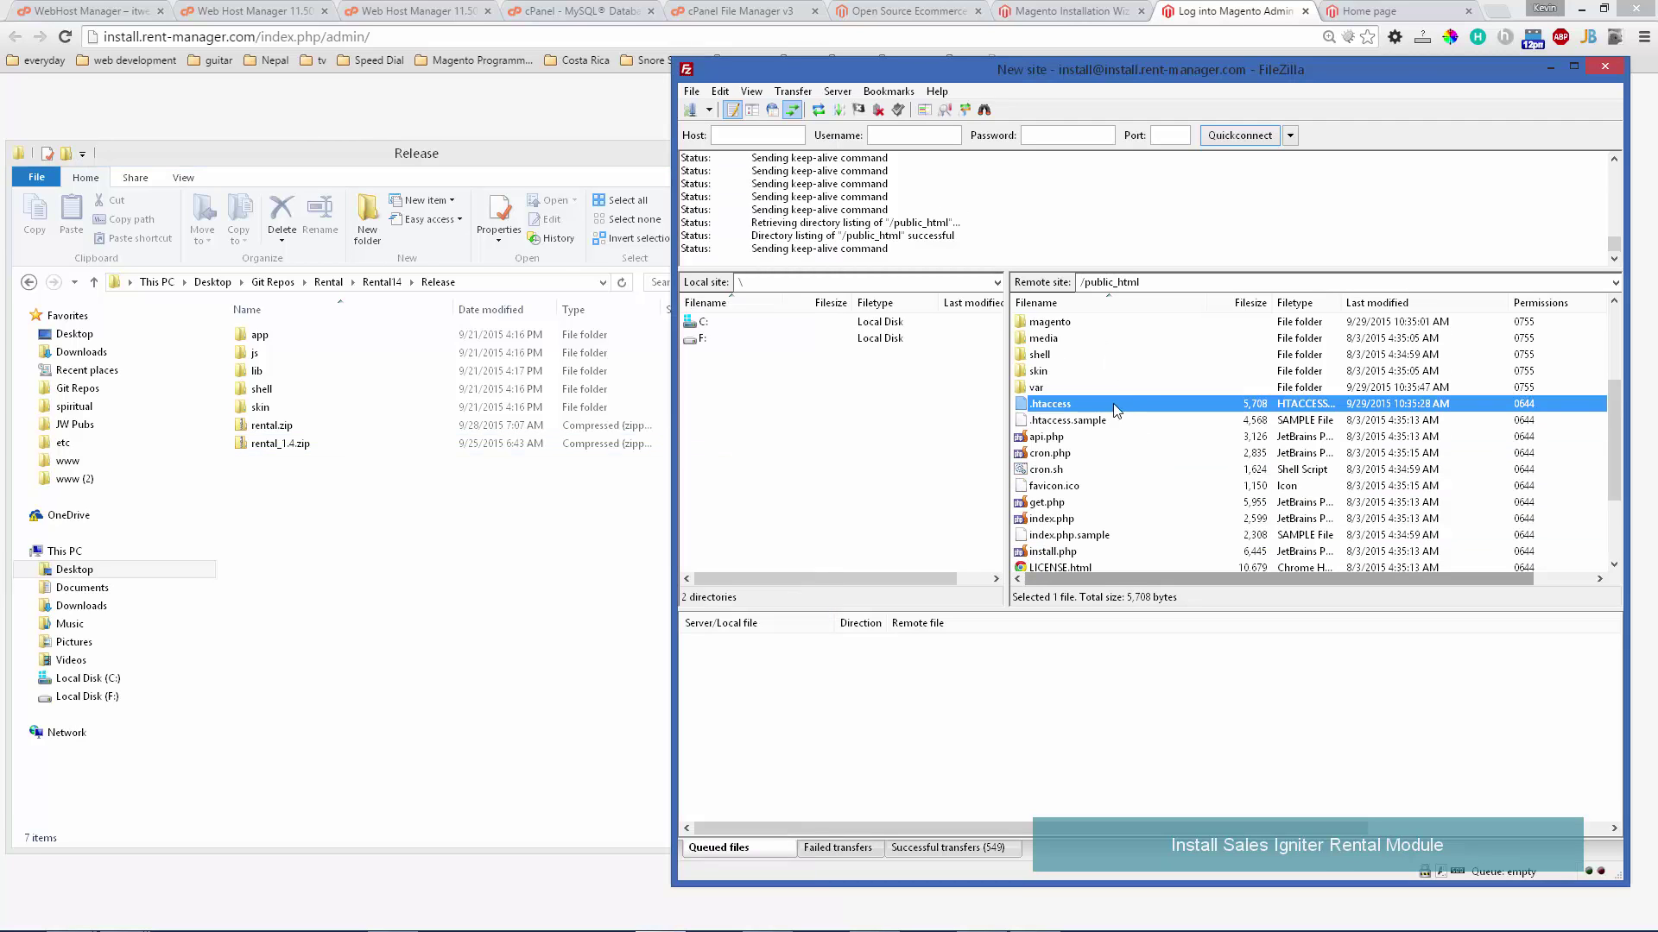
- Drag the app, js, lib, shell and skin folders into the server's public_html and watch the upload
left_click(368, 521)
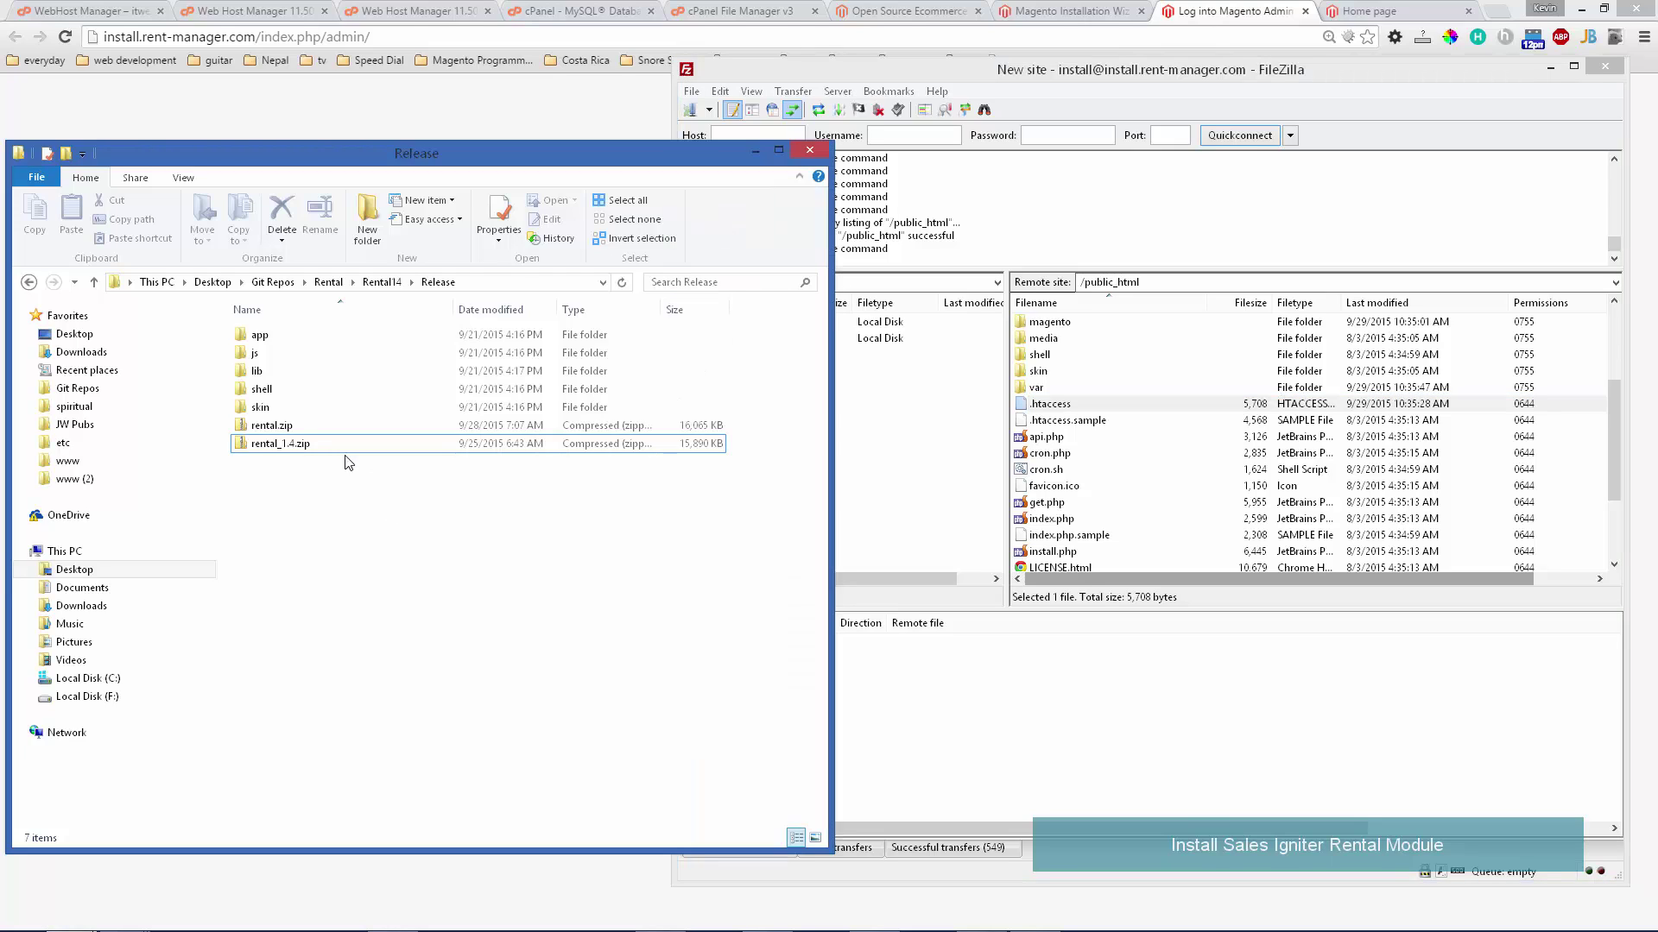
left_click_drag(303, 411, 288, 345)
left_click_drag(272, 339, 1159, 477)
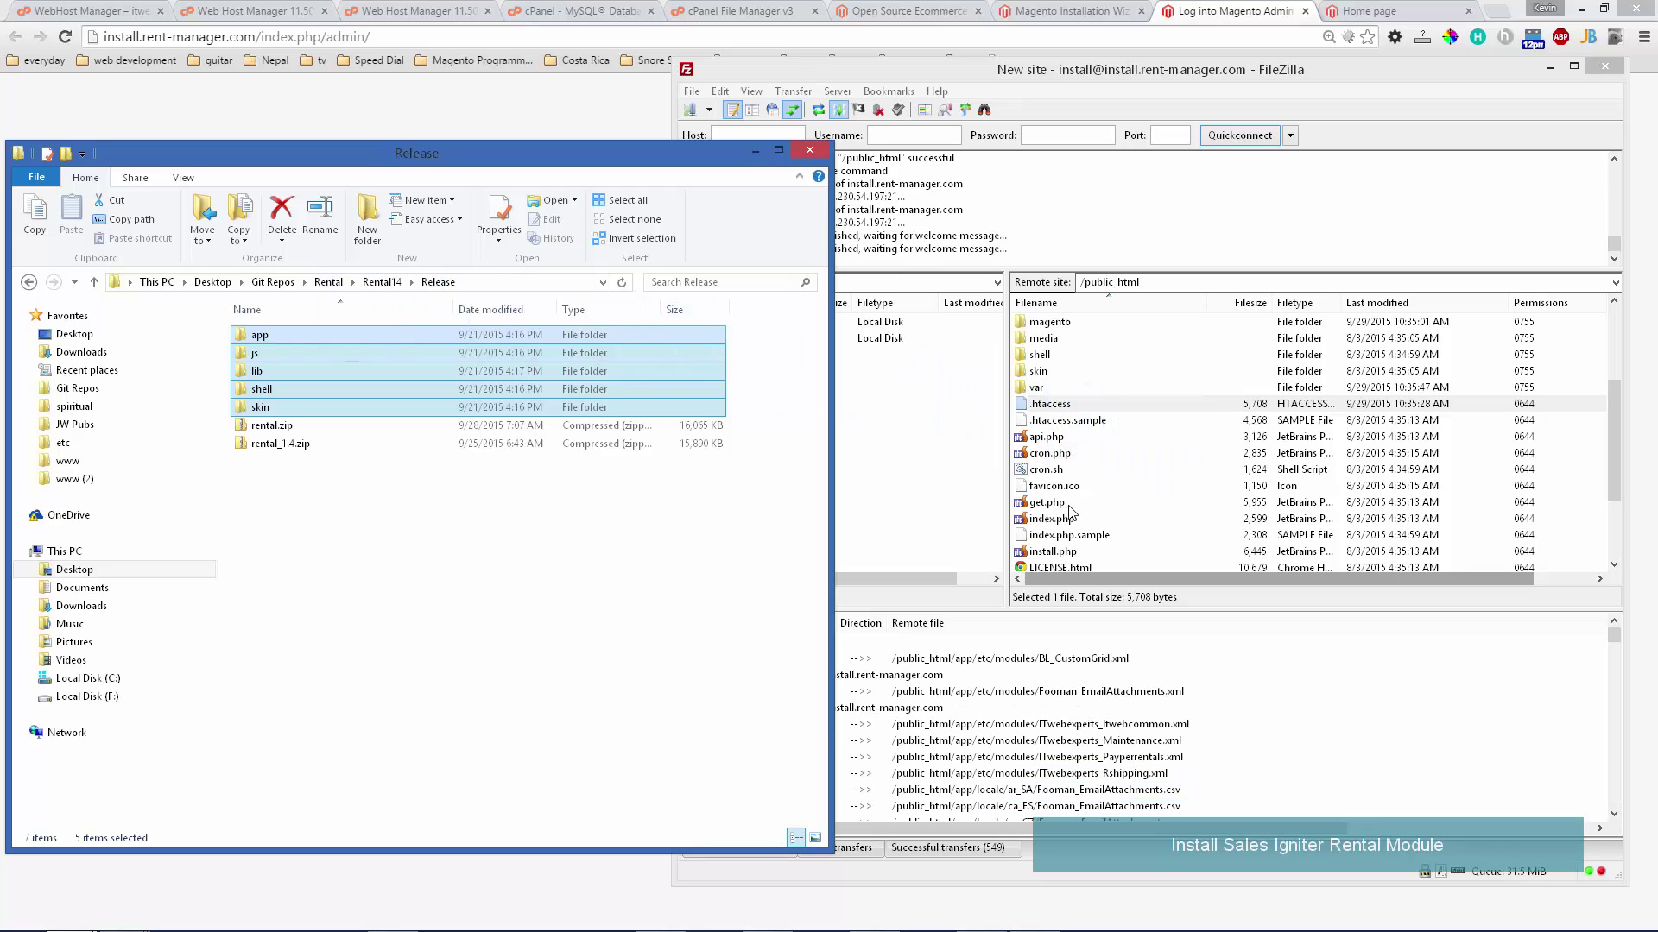
left_click(909, 460)
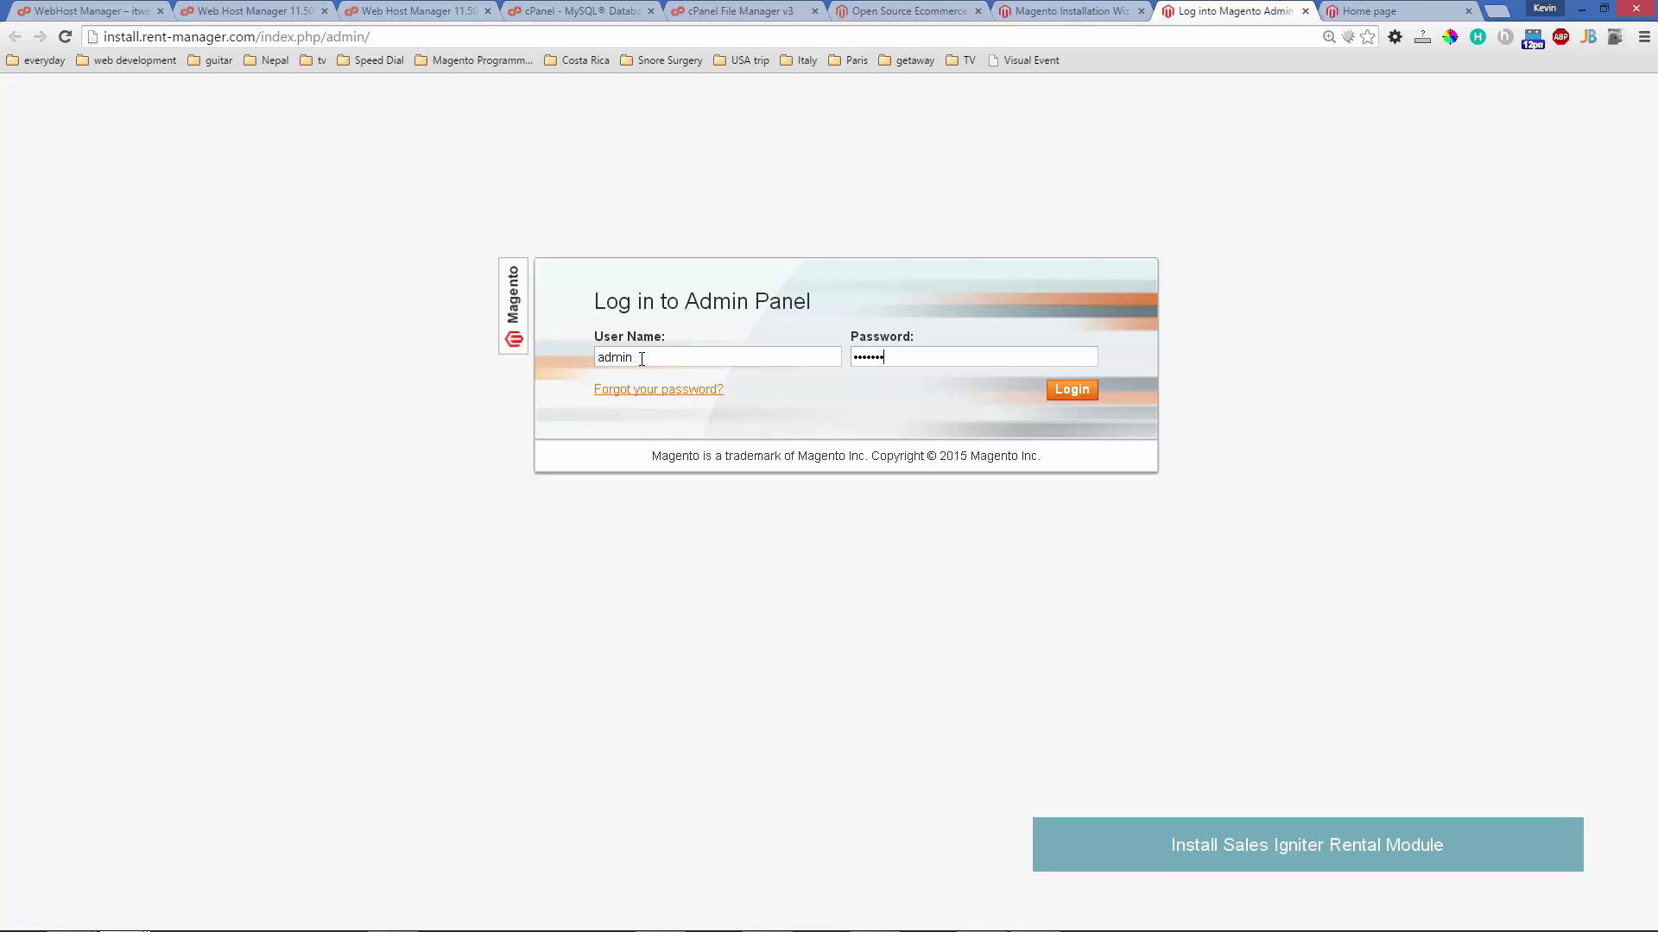
- Sign in to the Magento admin, declining the password save and closing the security patch message
key("Return")
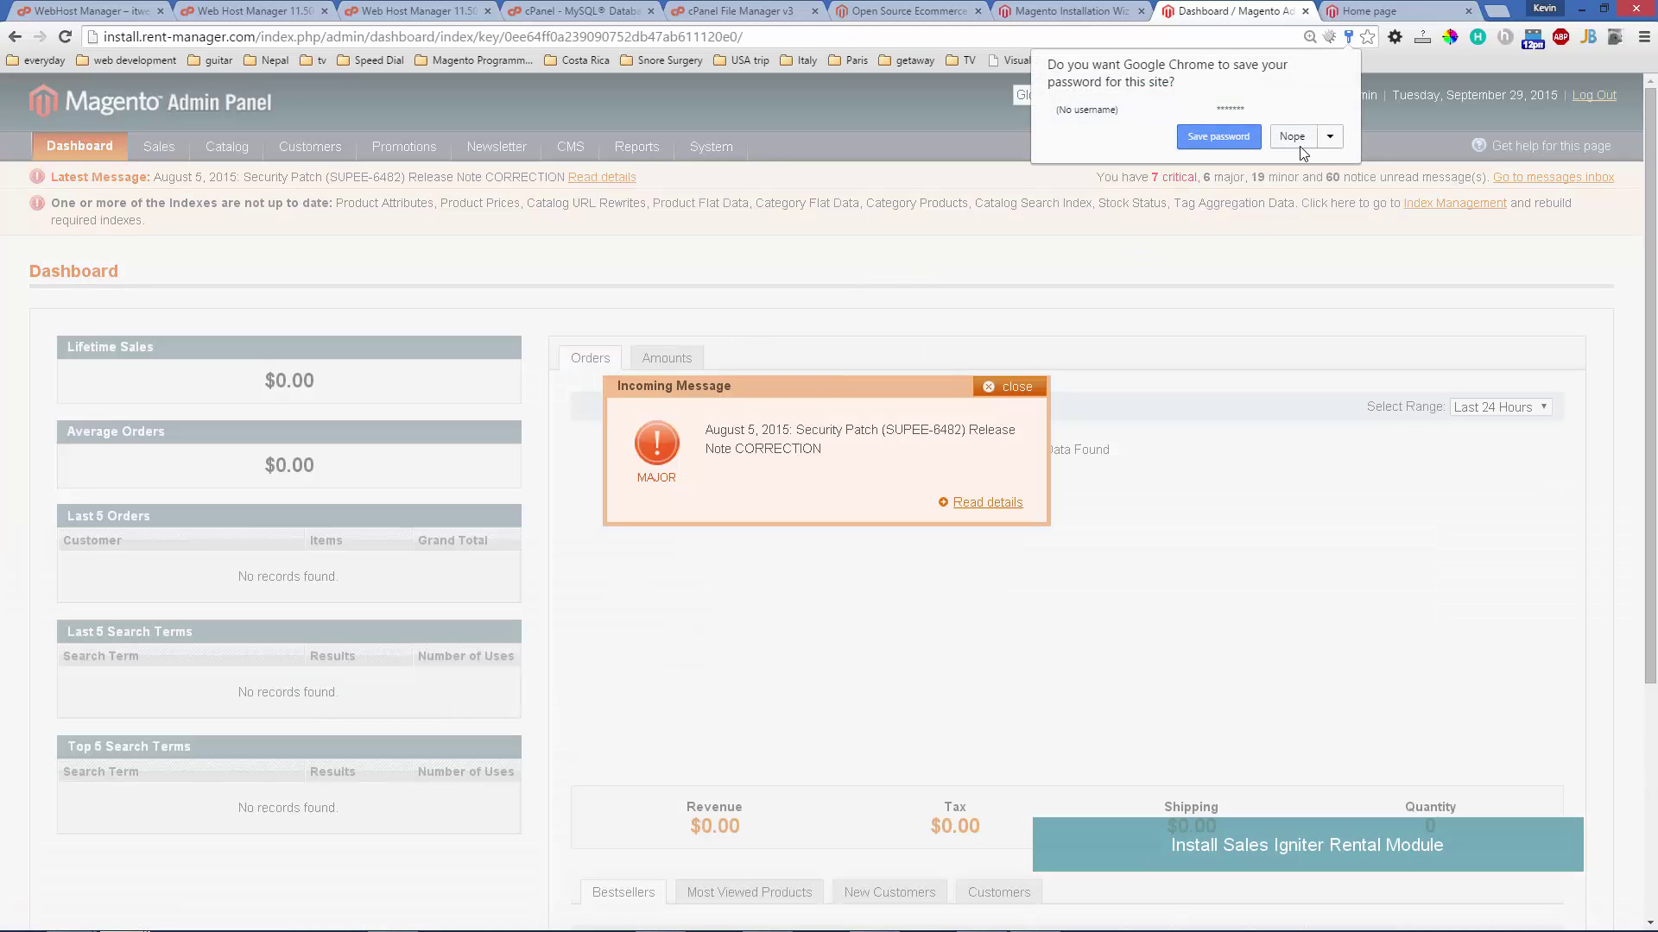
left_click(1296, 140)
left_click(1008, 387)
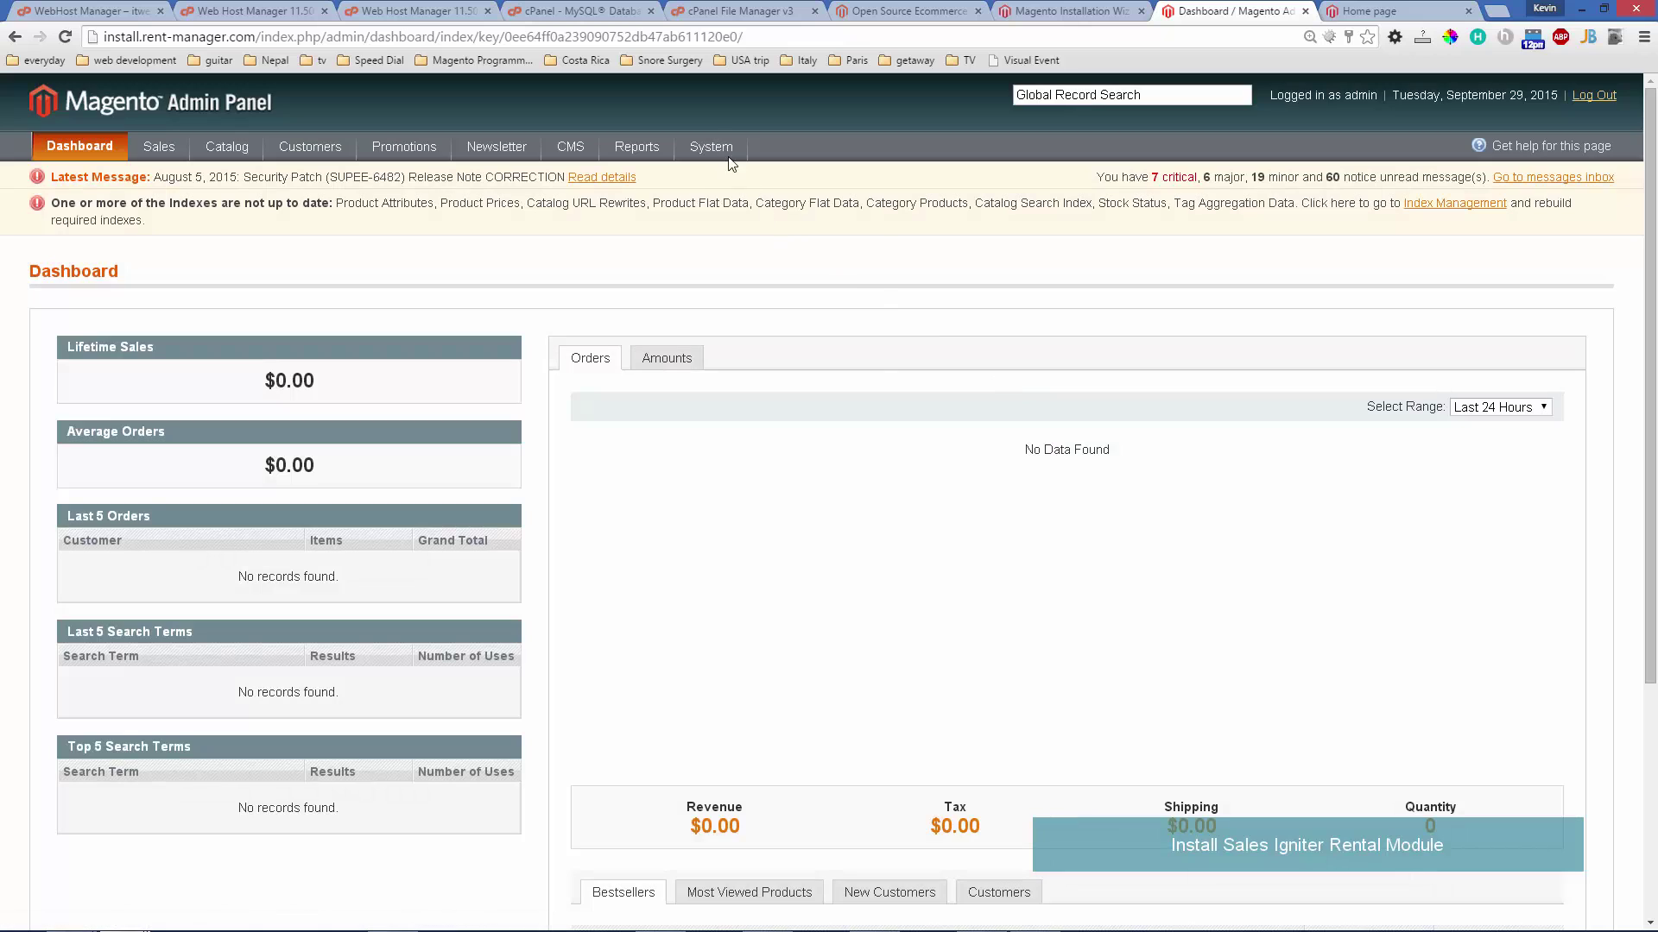
- Flush the Magento cache and the cache storage from System > Cache Management
mouse_move(721, 151)
left_click(717, 476)
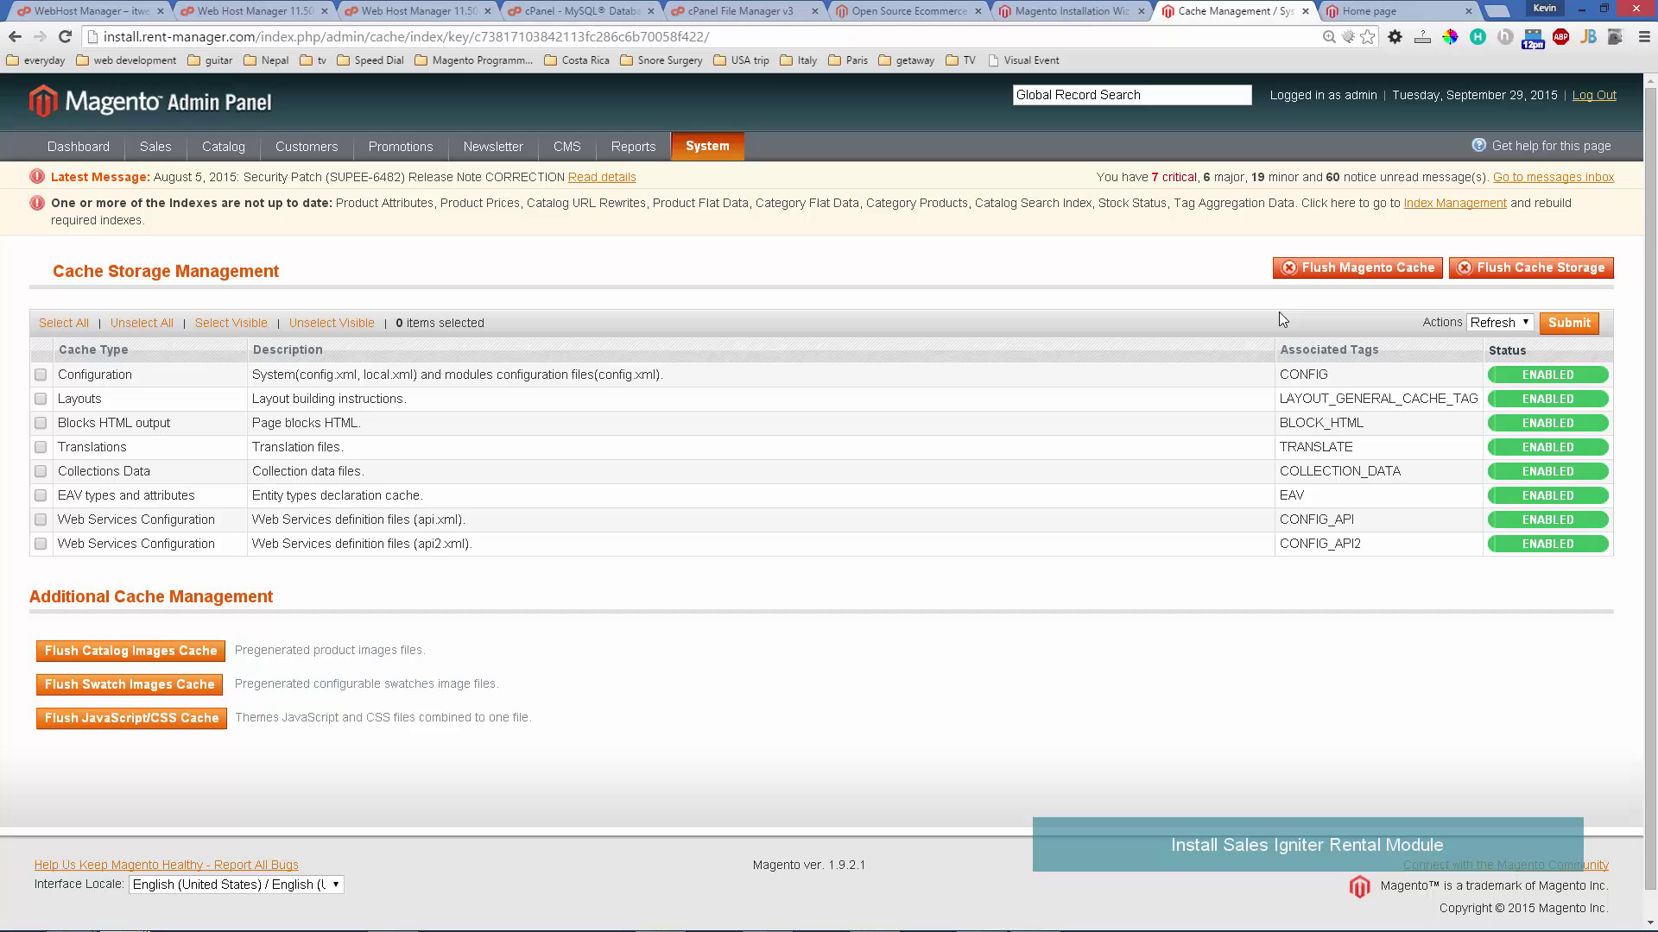
left_click(1351, 270)
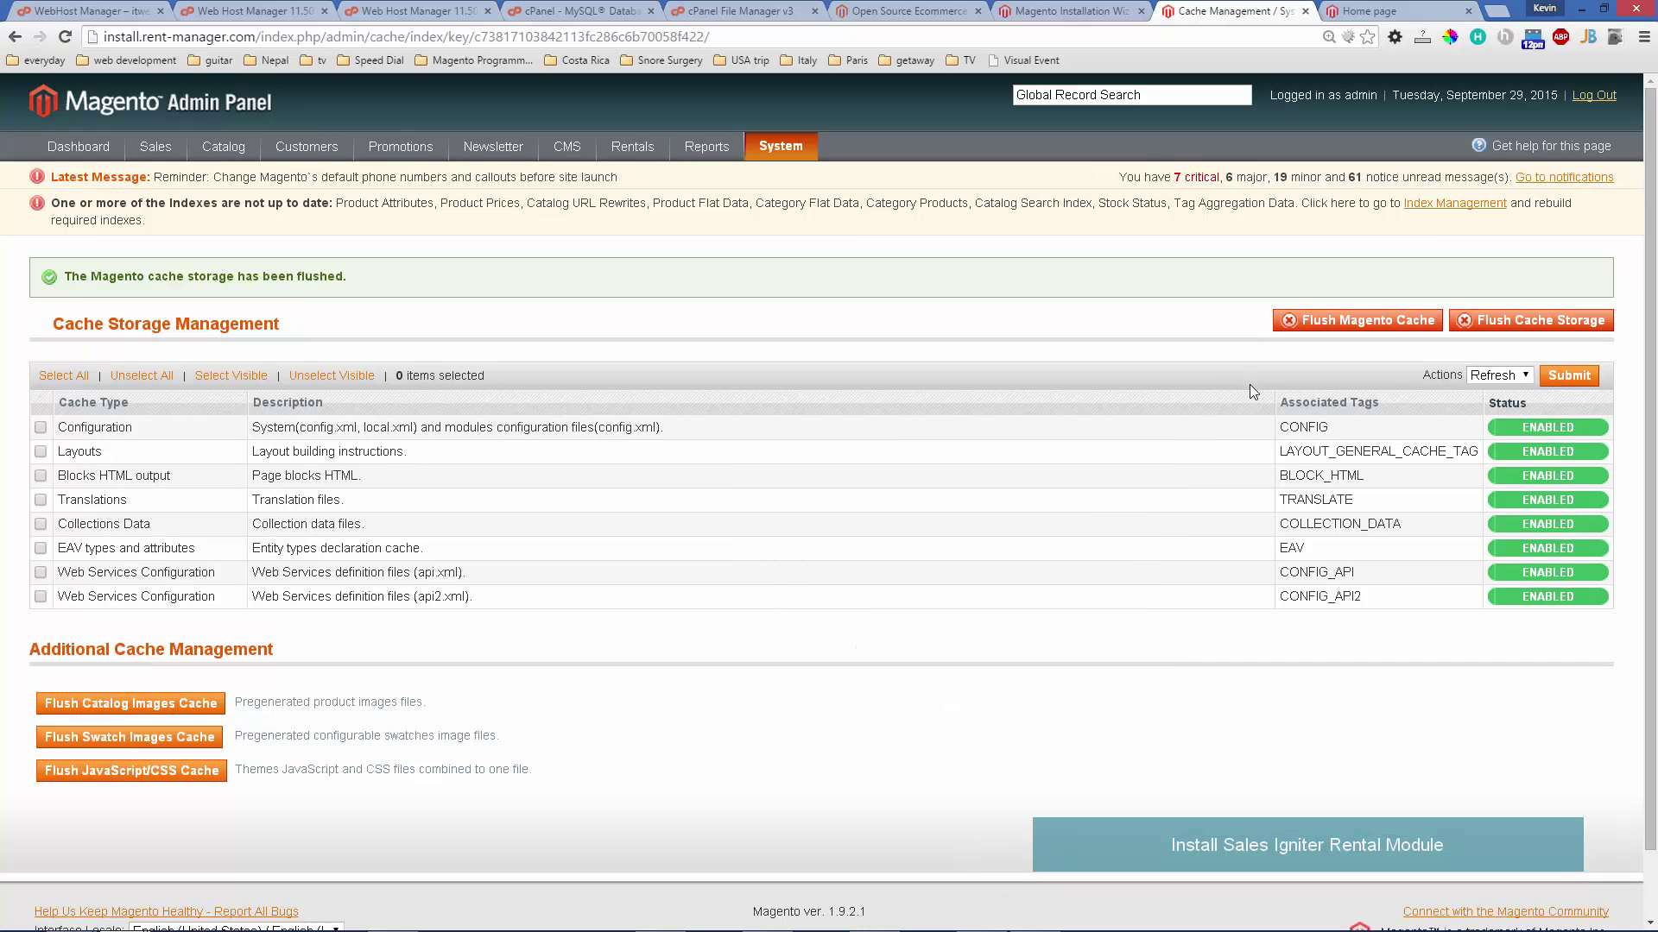
left_click(1507, 323)
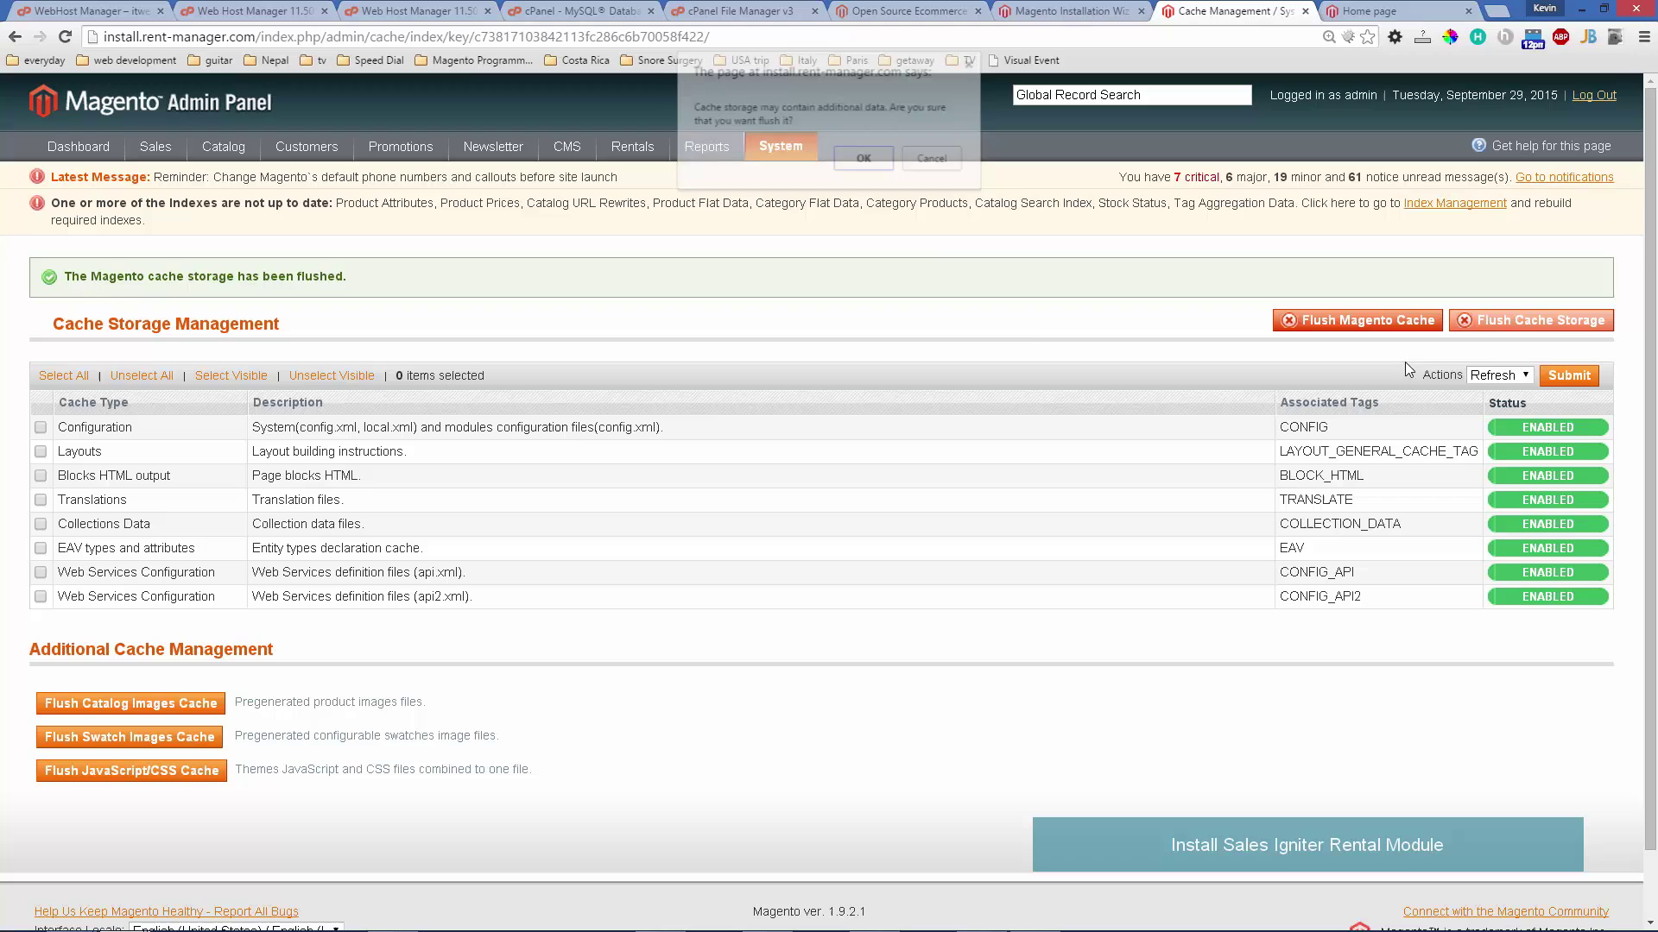
left_click(880, 171)
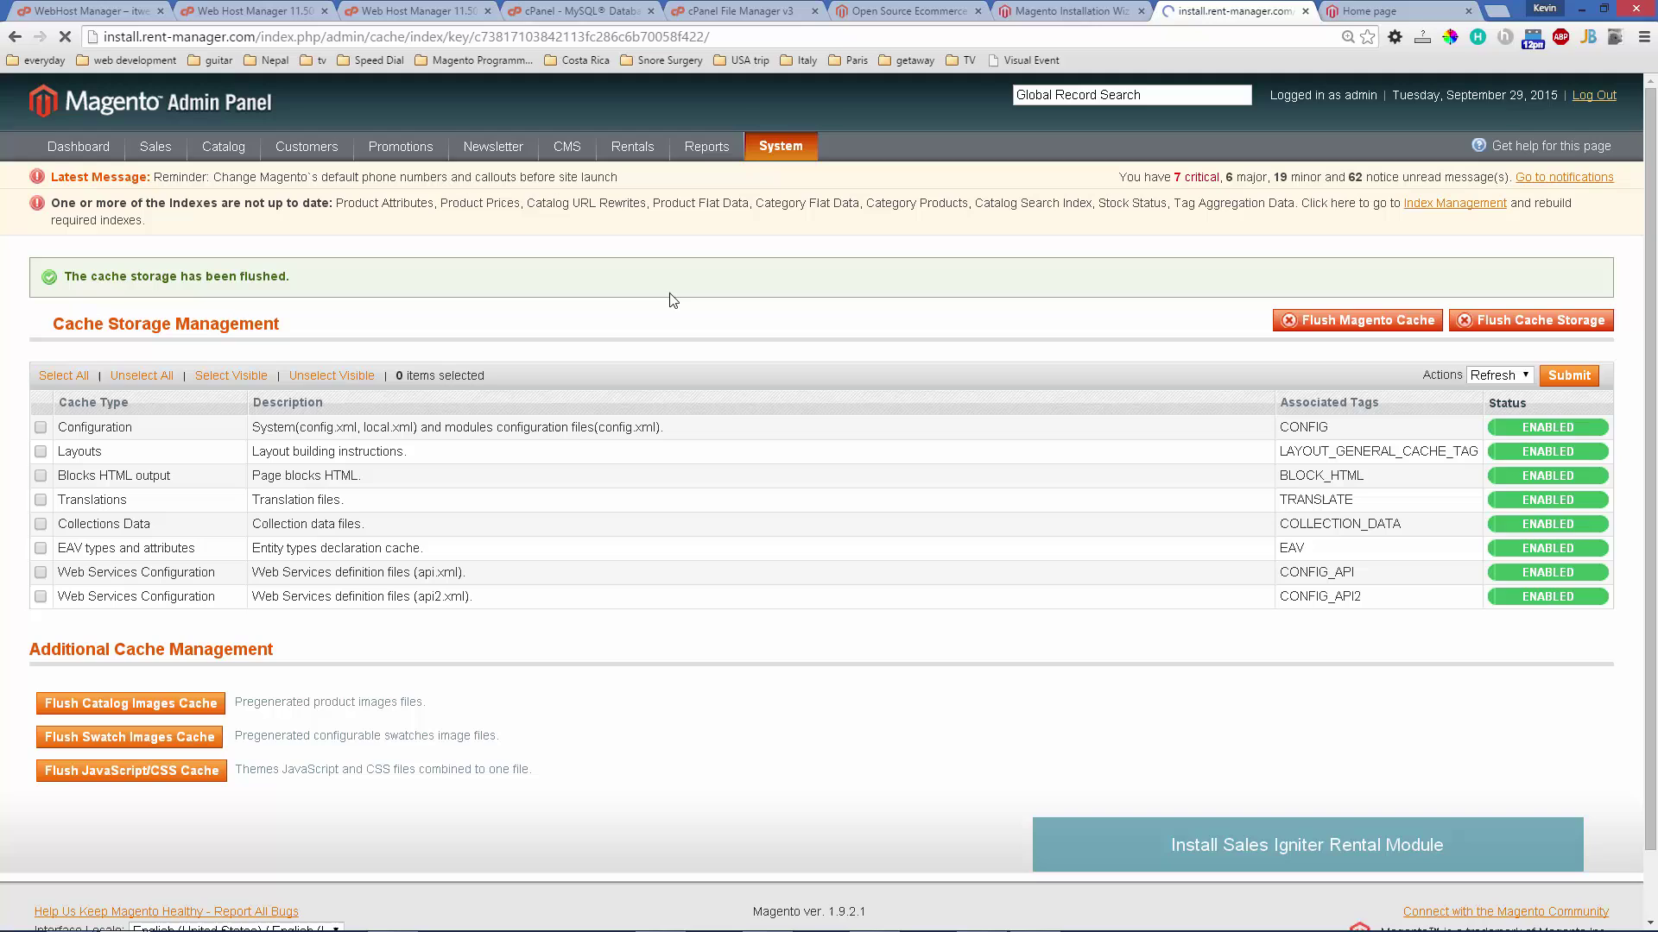
- Try Rentals > Settings, which returns a 404, and log out of the admin panel
mouse_move(640, 143)
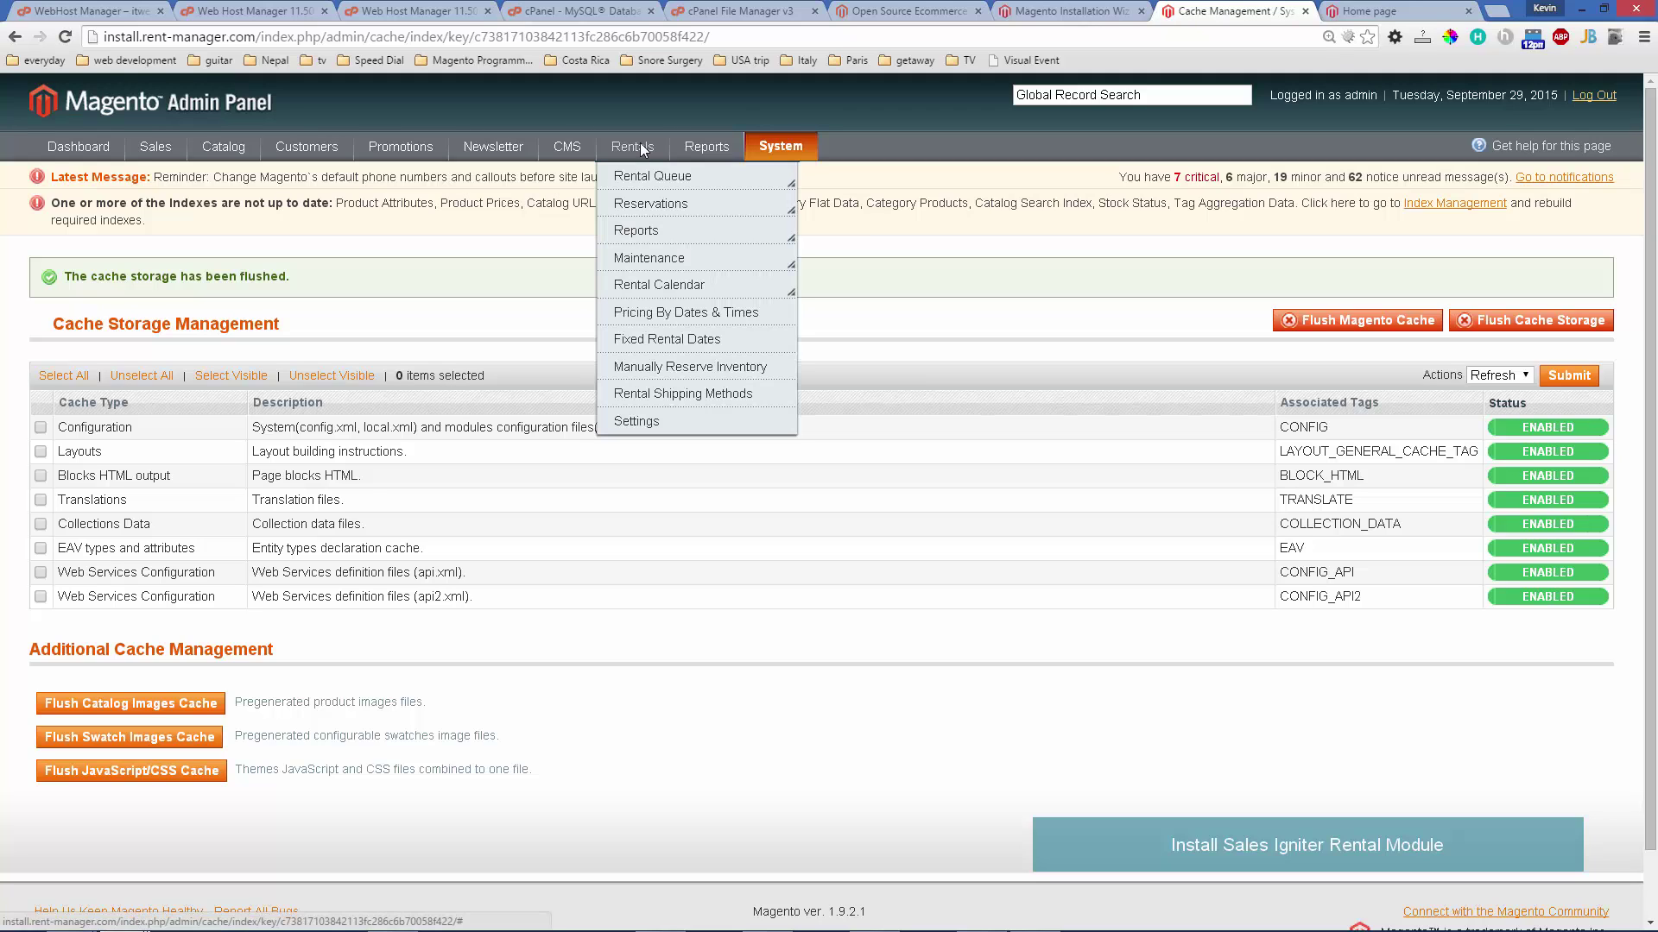
left_click(676, 420)
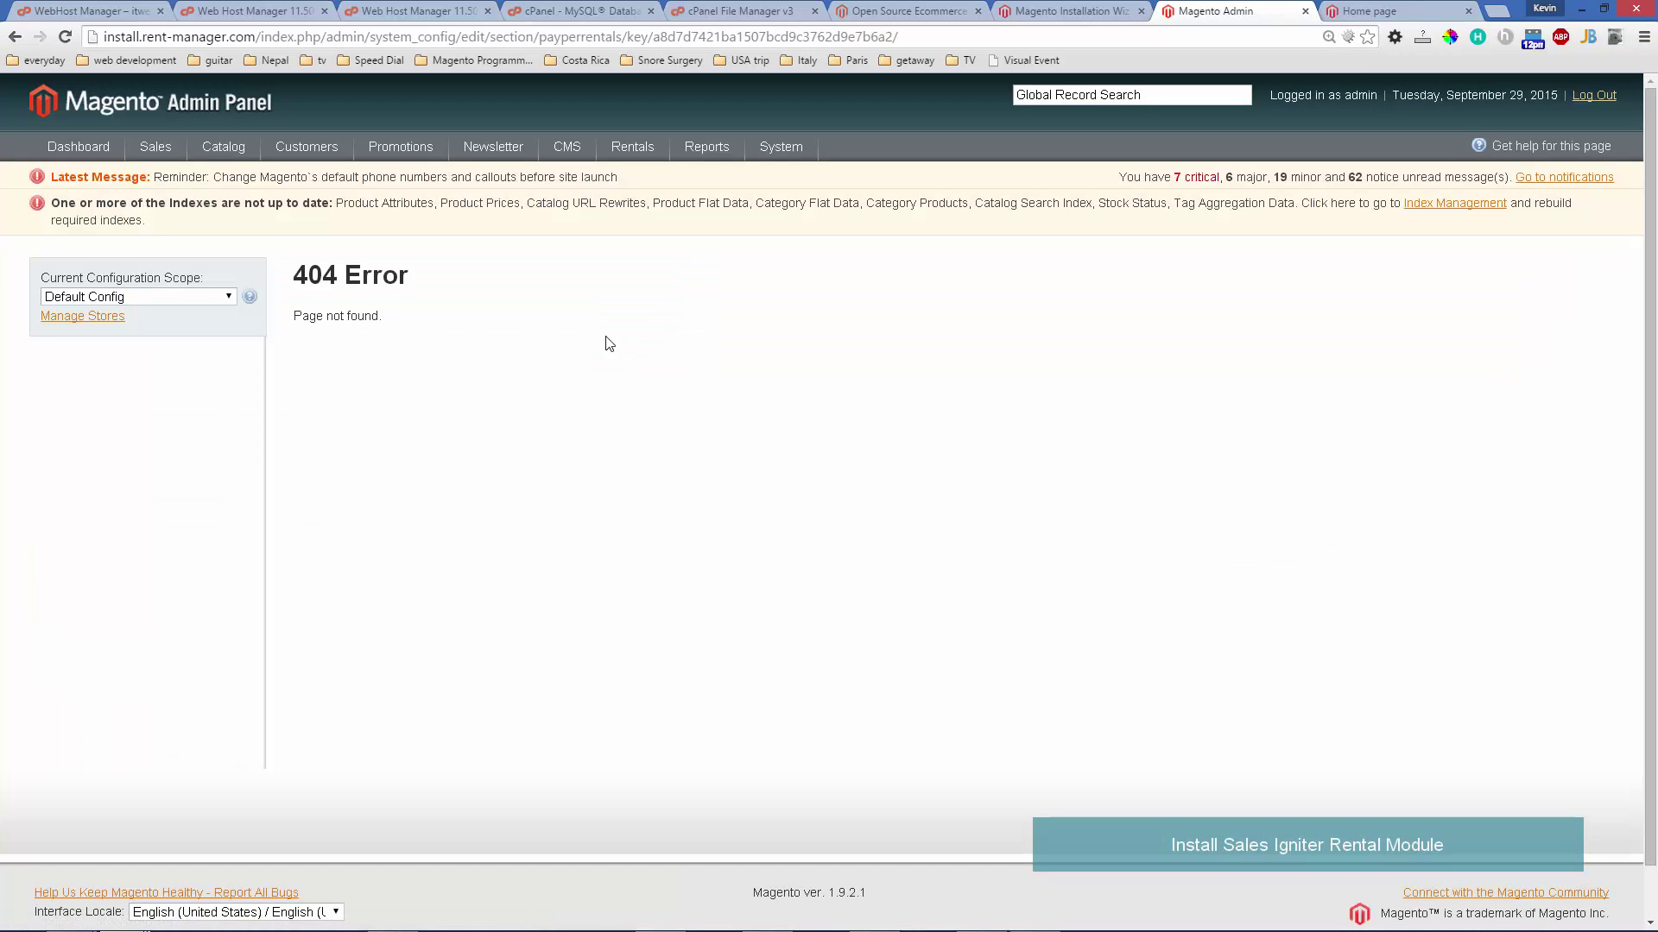
left_click(1593, 96)
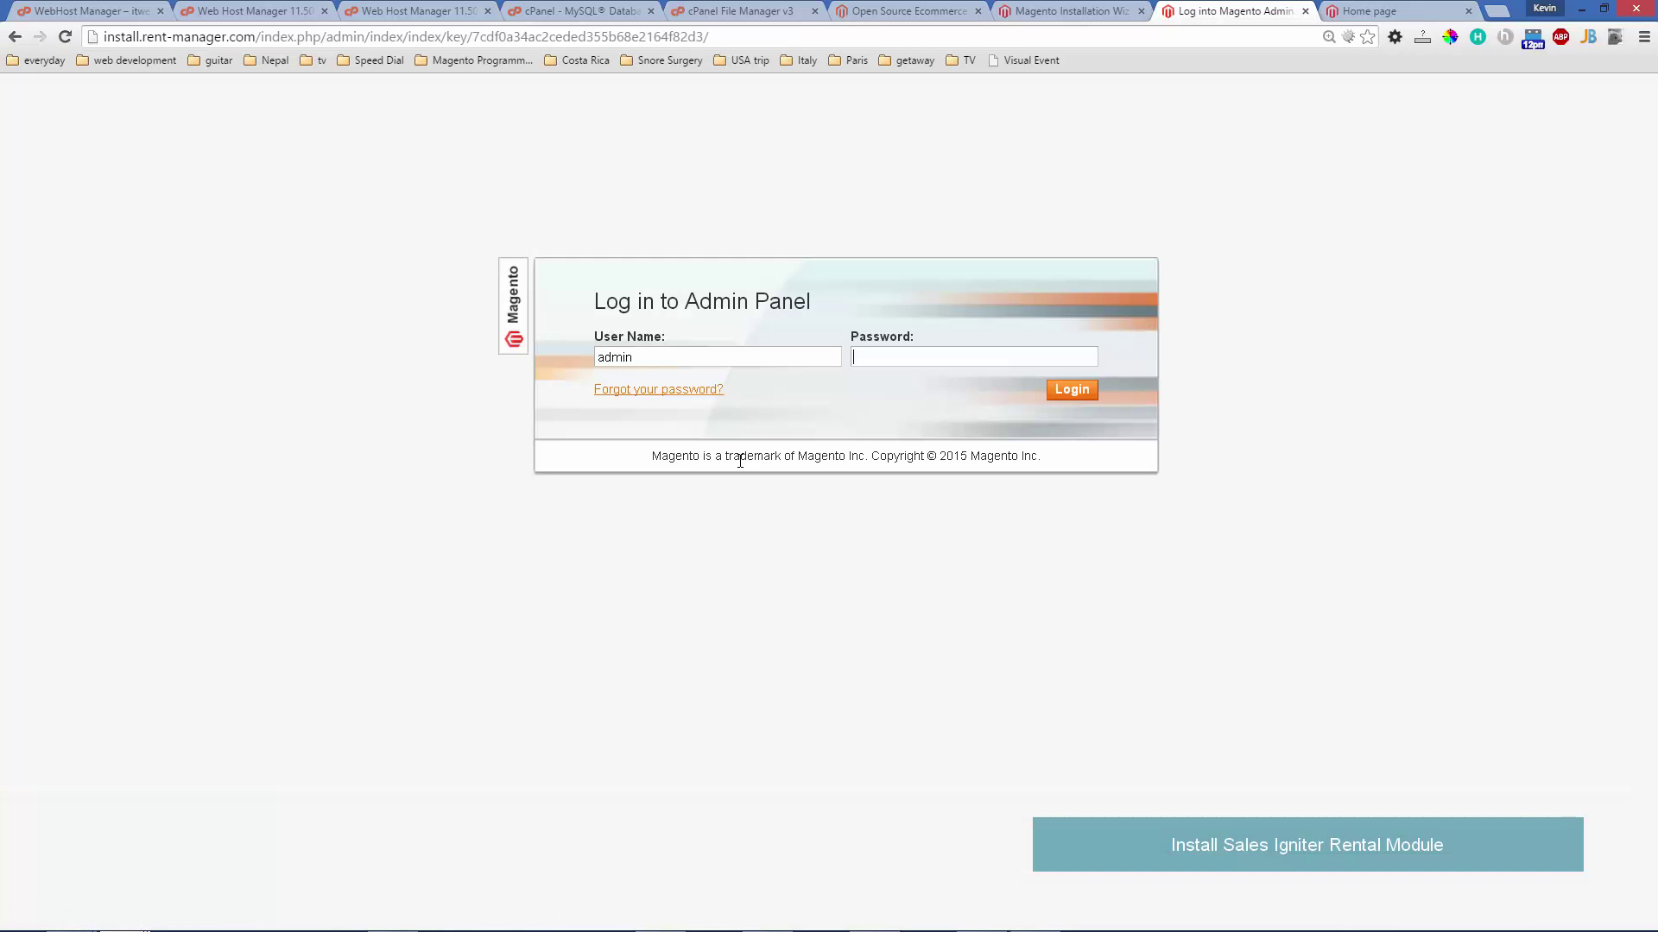
- Log back in and open Rentals > Settings to confirm version 1.4.20150912 is installed
key("Return")
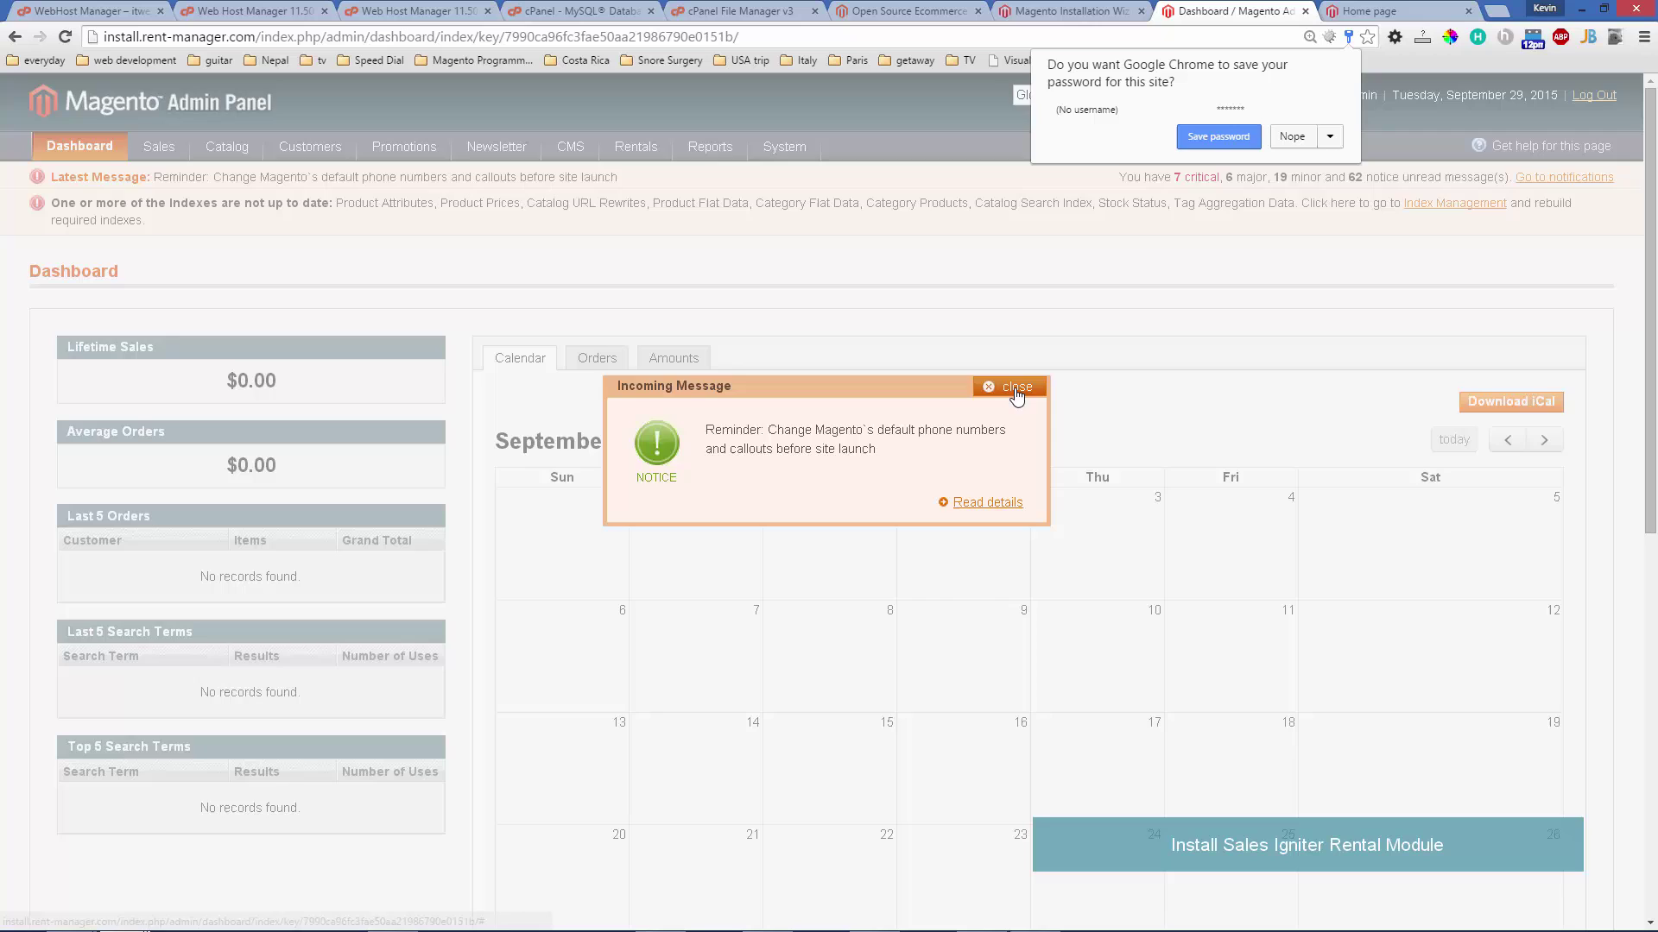
left_click(1016, 388)
mouse_move(647, 167)
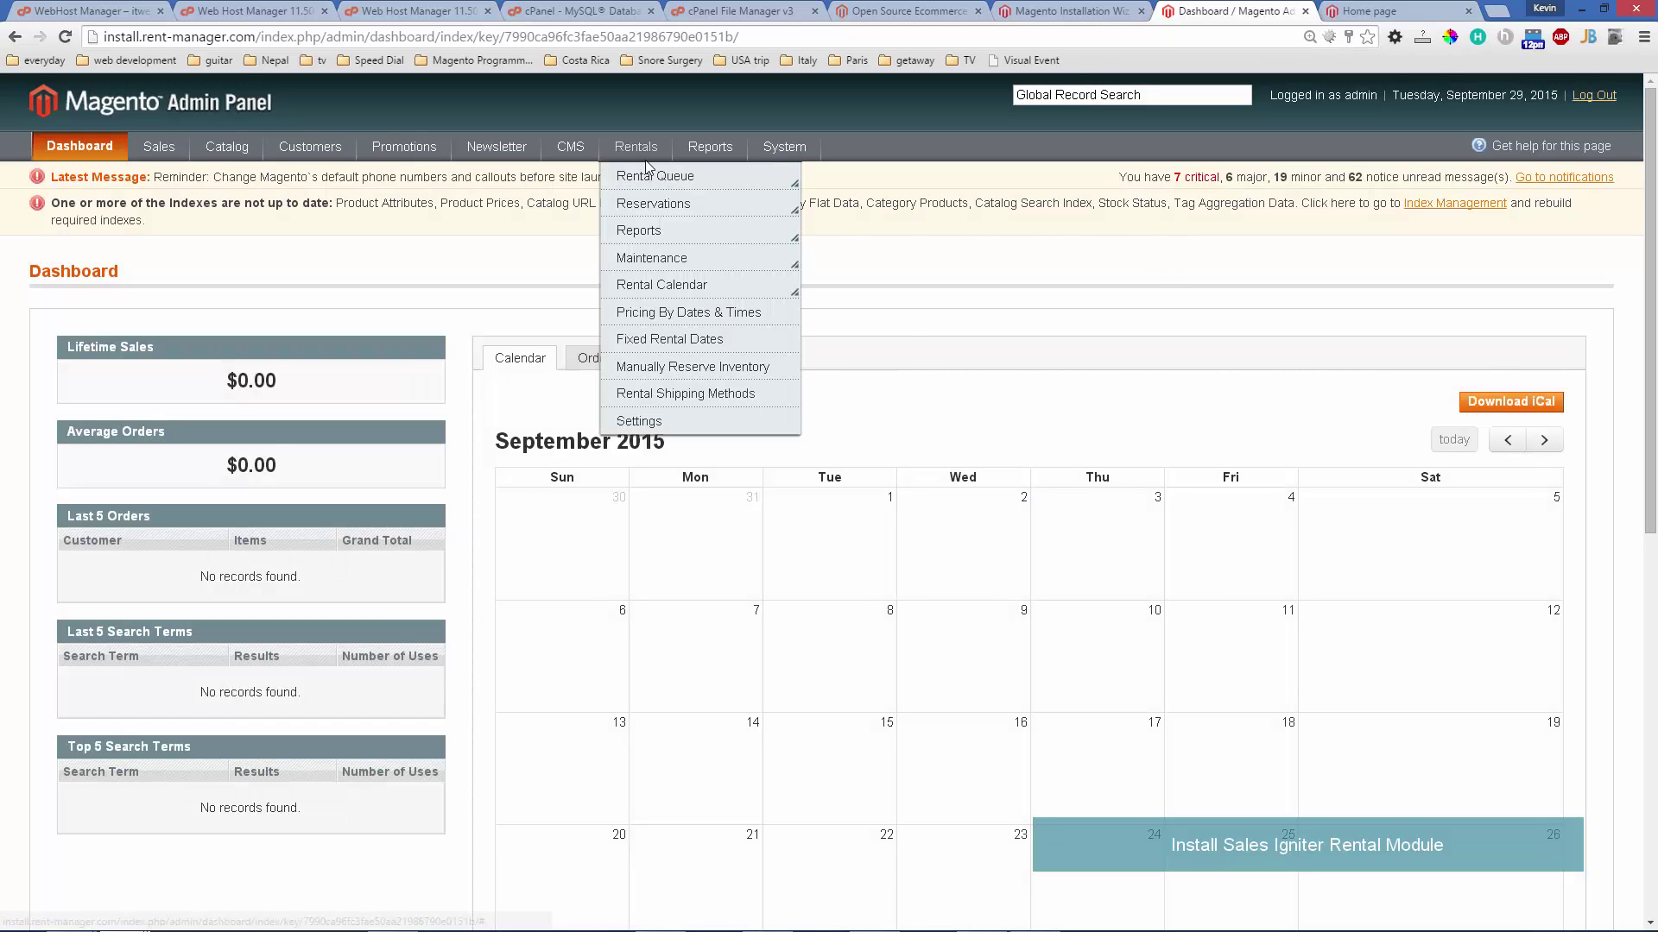
left_click(652, 421)
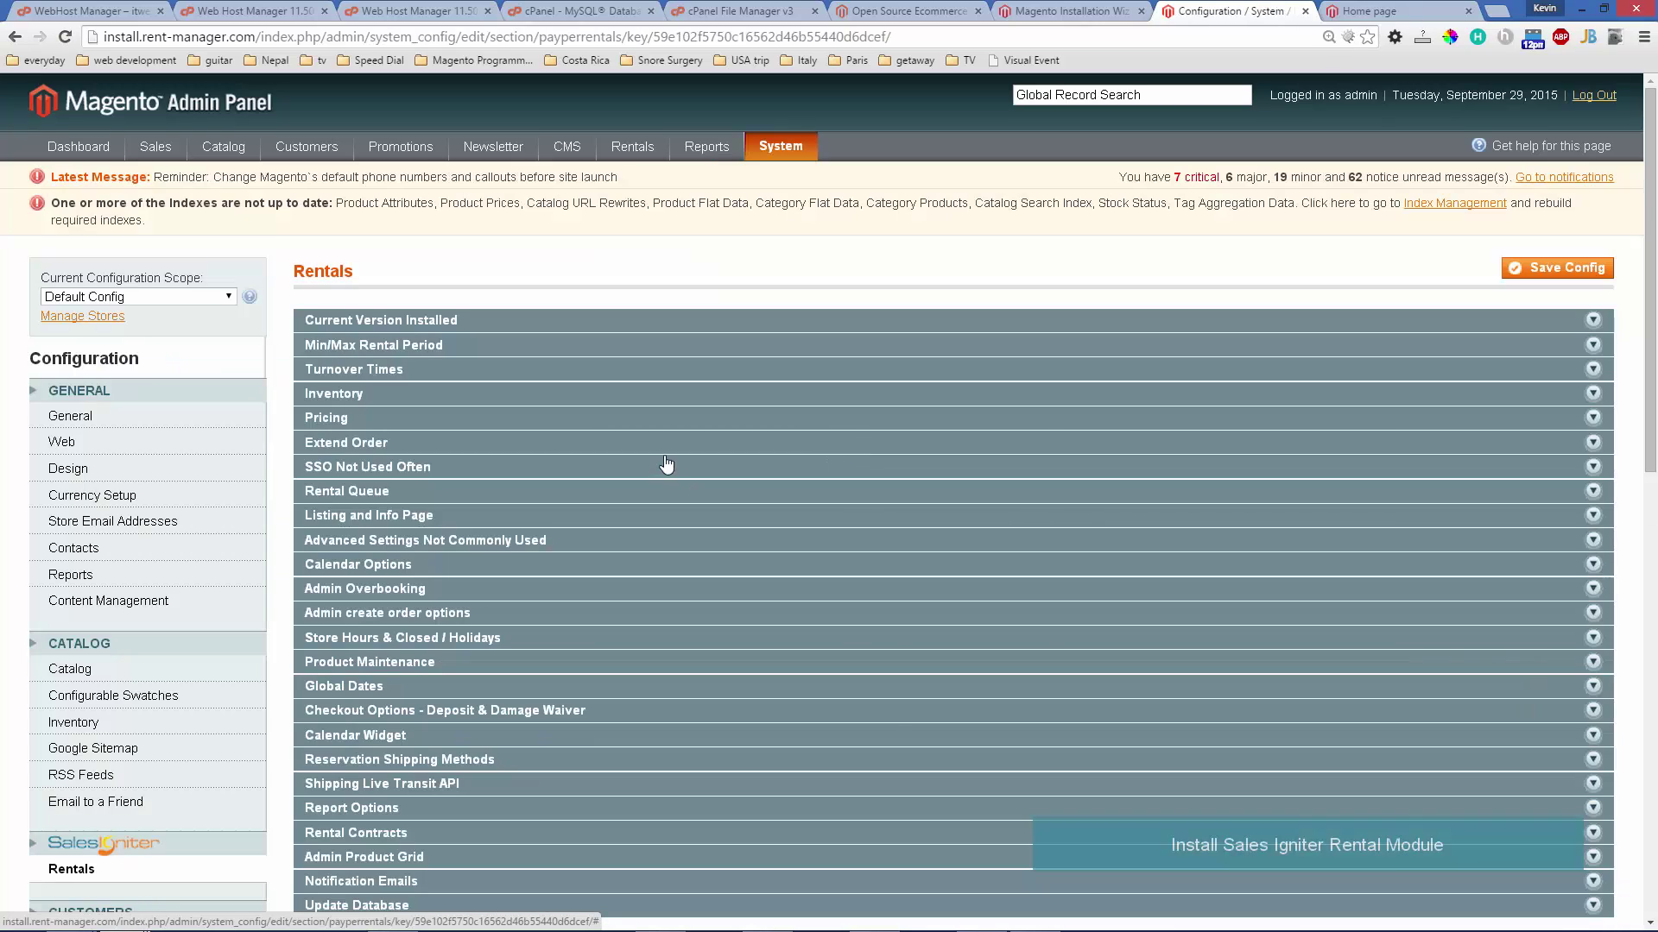
left_click(490, 325)
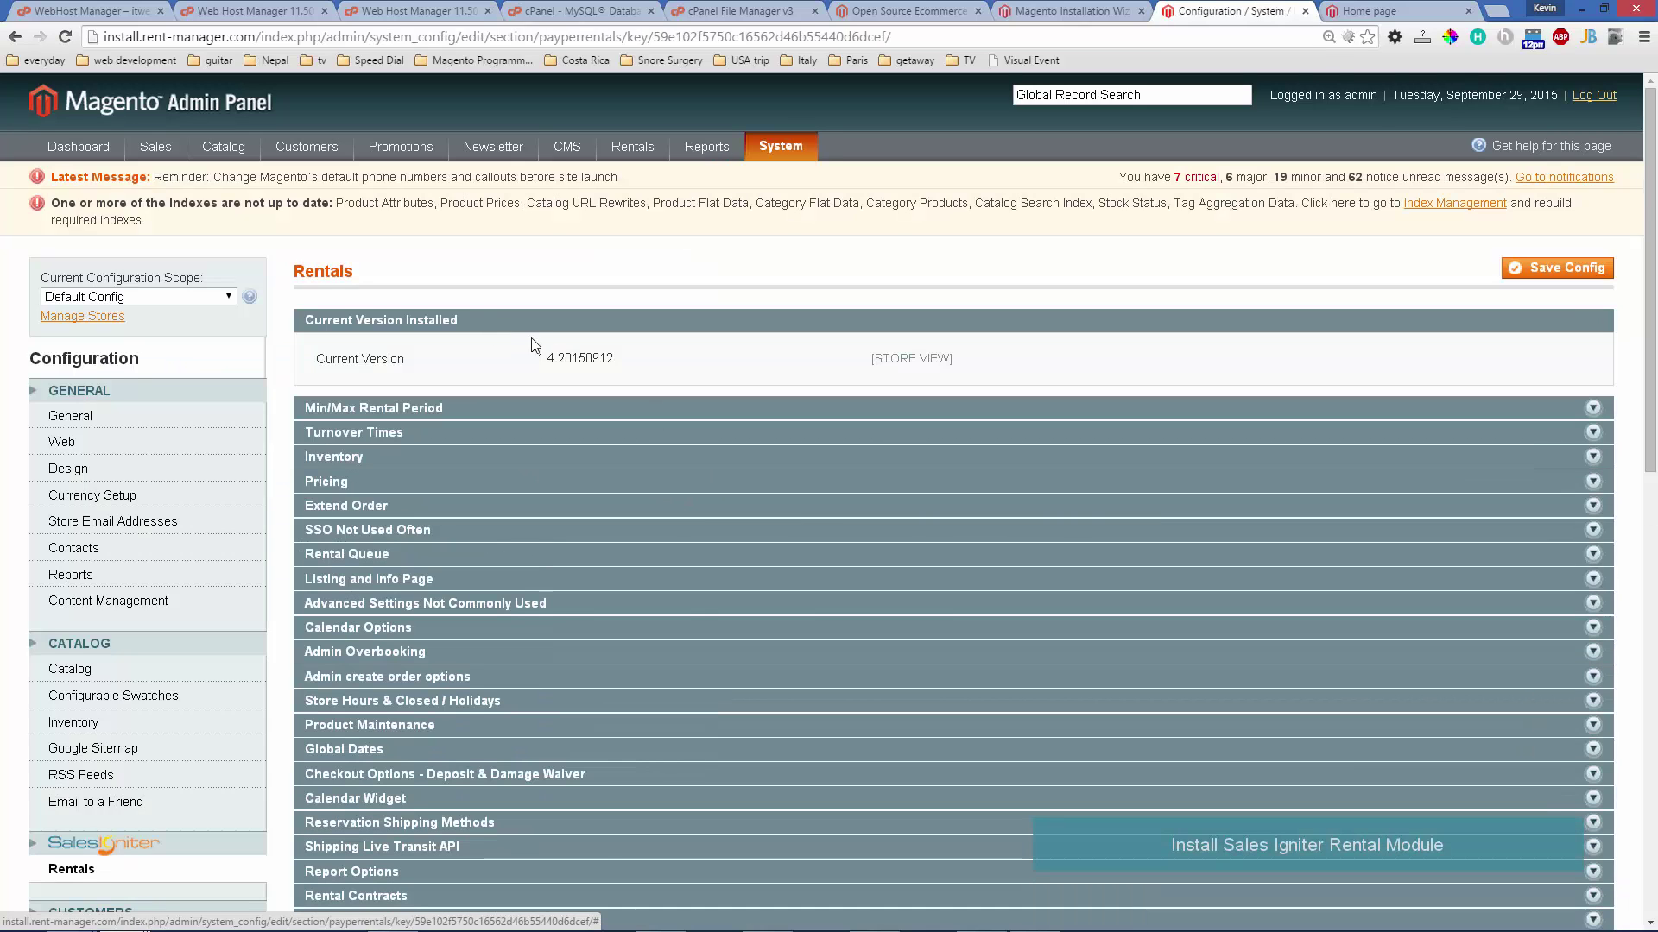
left_click(475, 326)
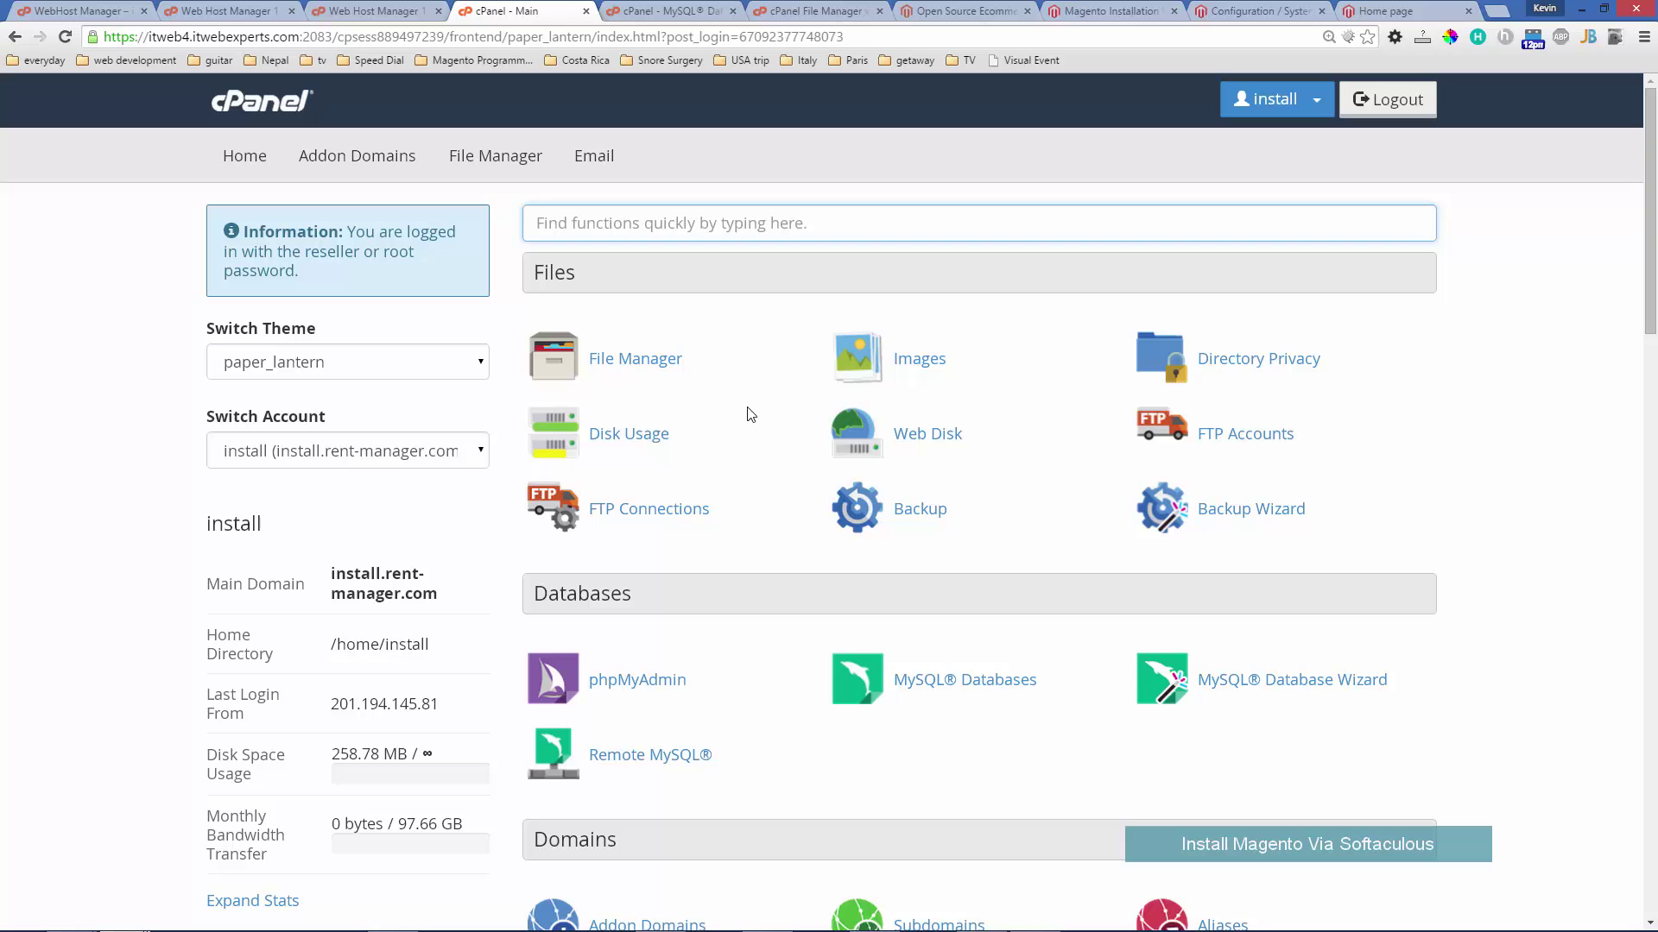
- Scroll cPanel down to Softaculous Apps Installer and open its Magento script page
scroll(752, 437, "down", 6)
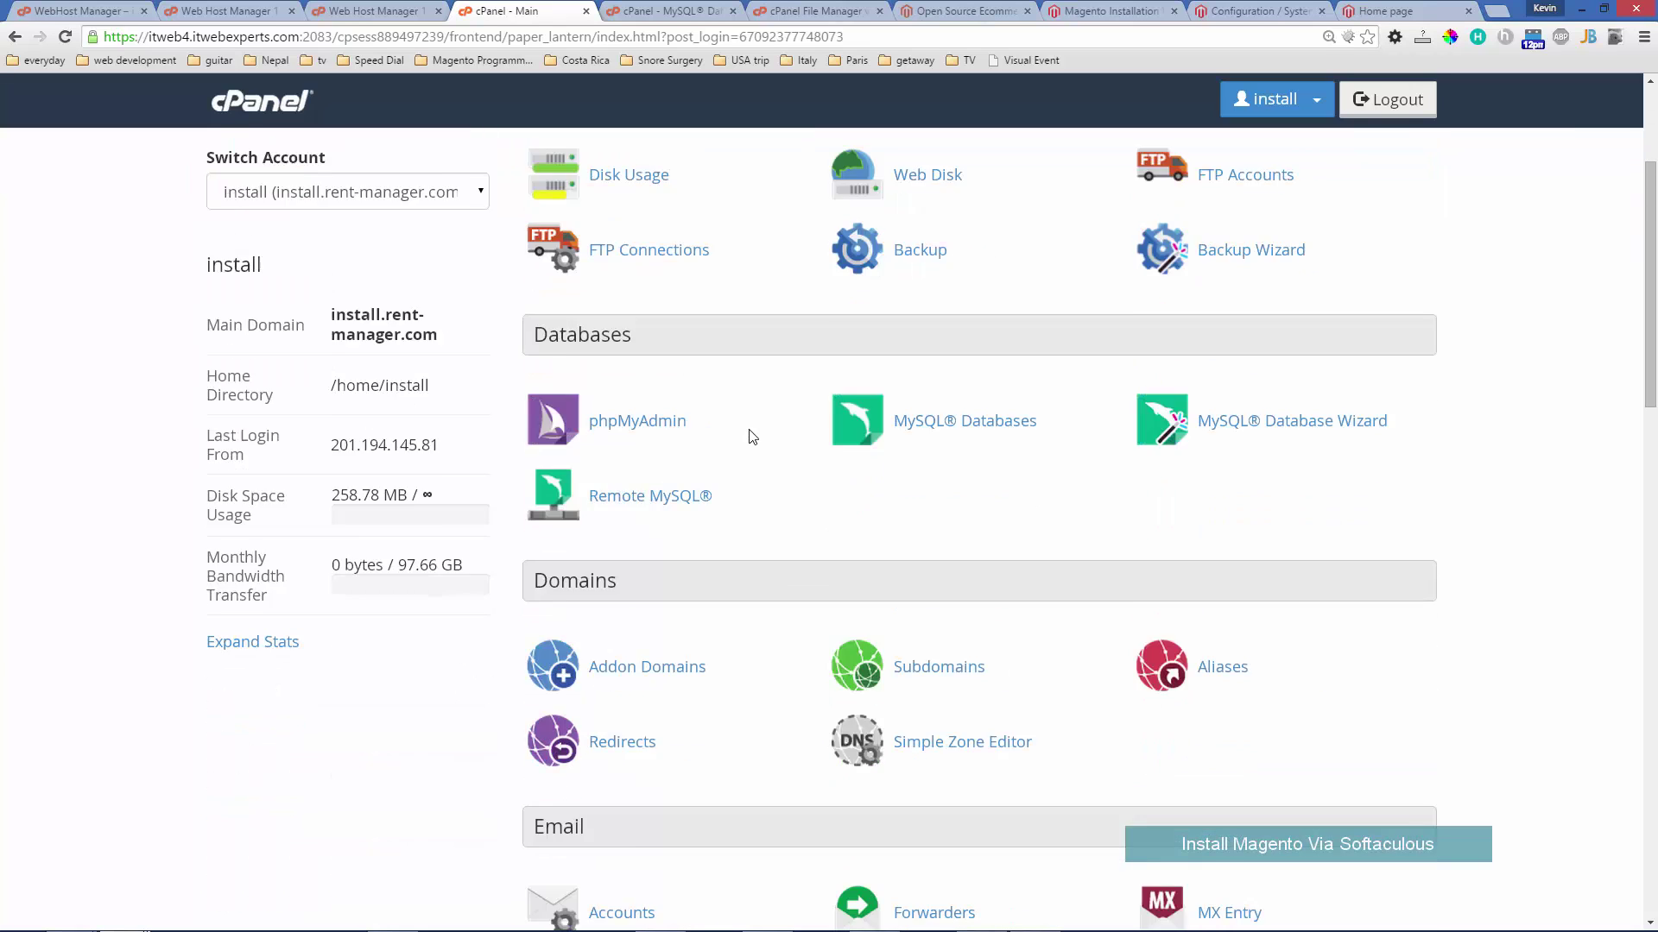
scroll(749, 420, "down", 8)
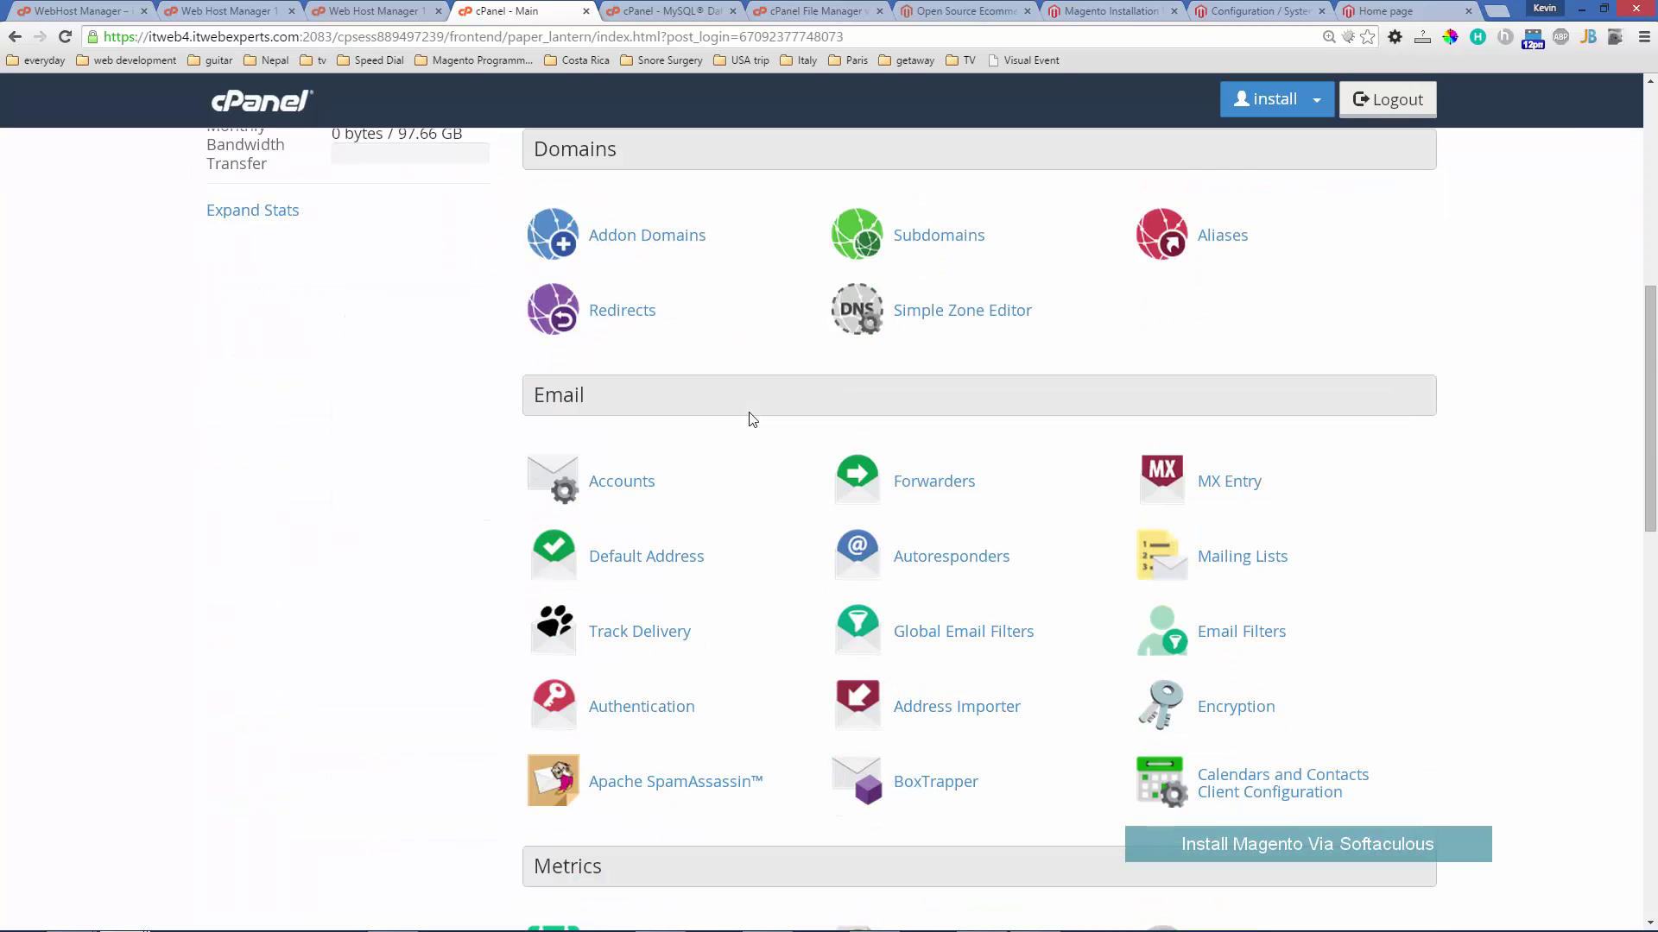
scroll(752, 420, "down", 8)
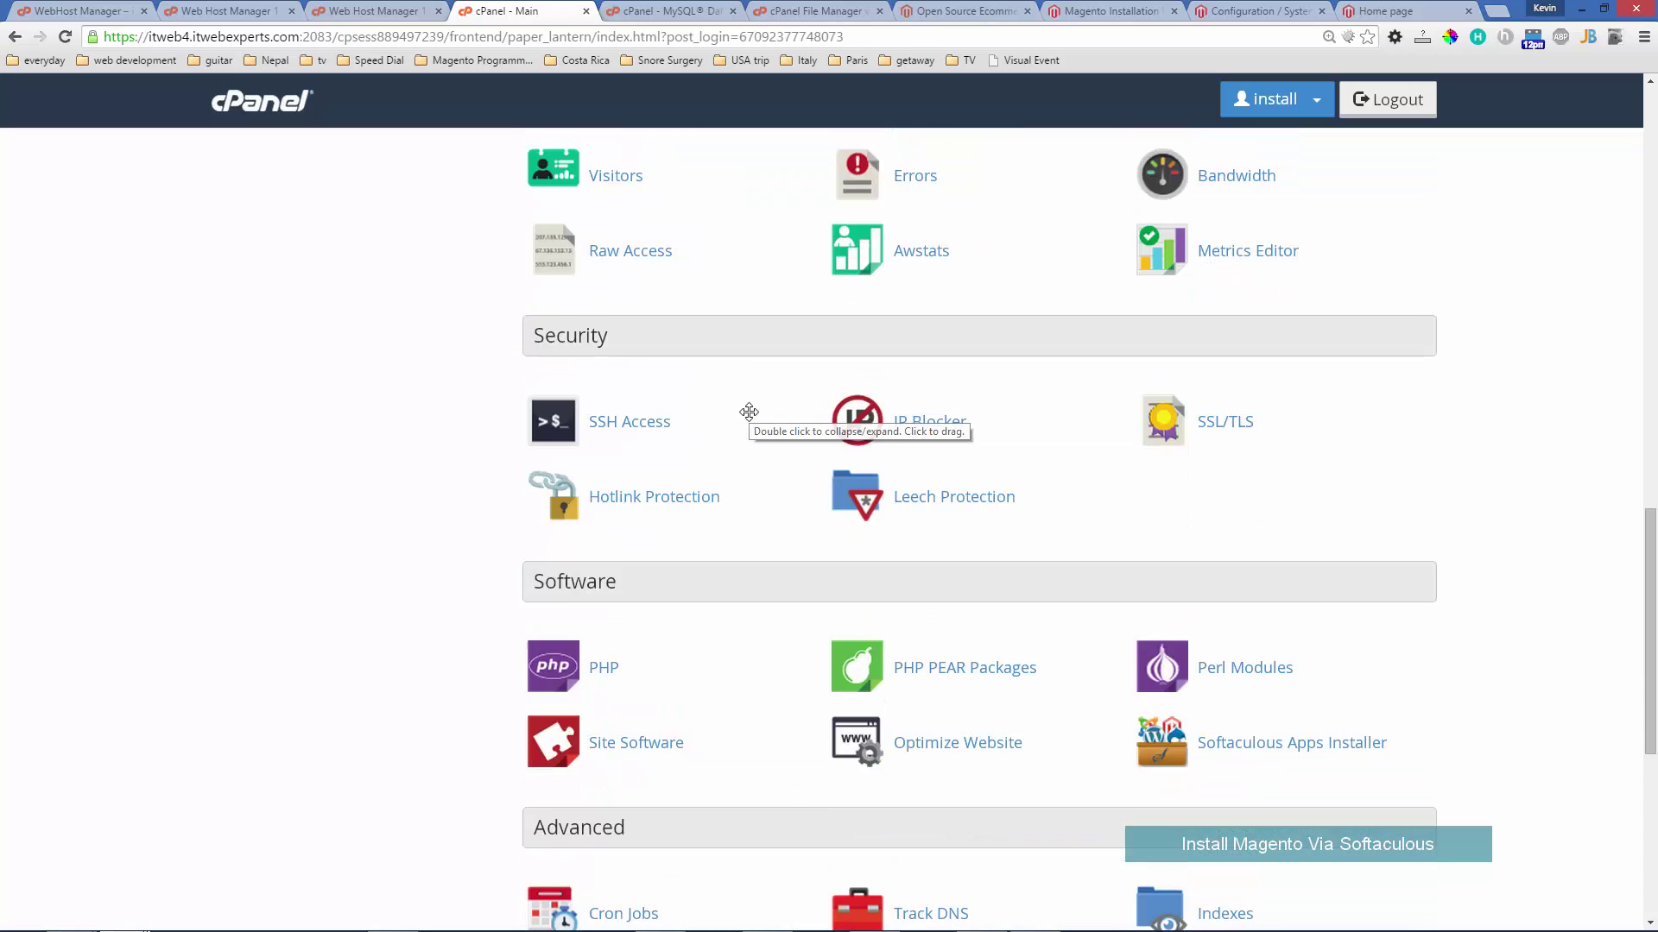
scroll(748, 408, "down", 2)
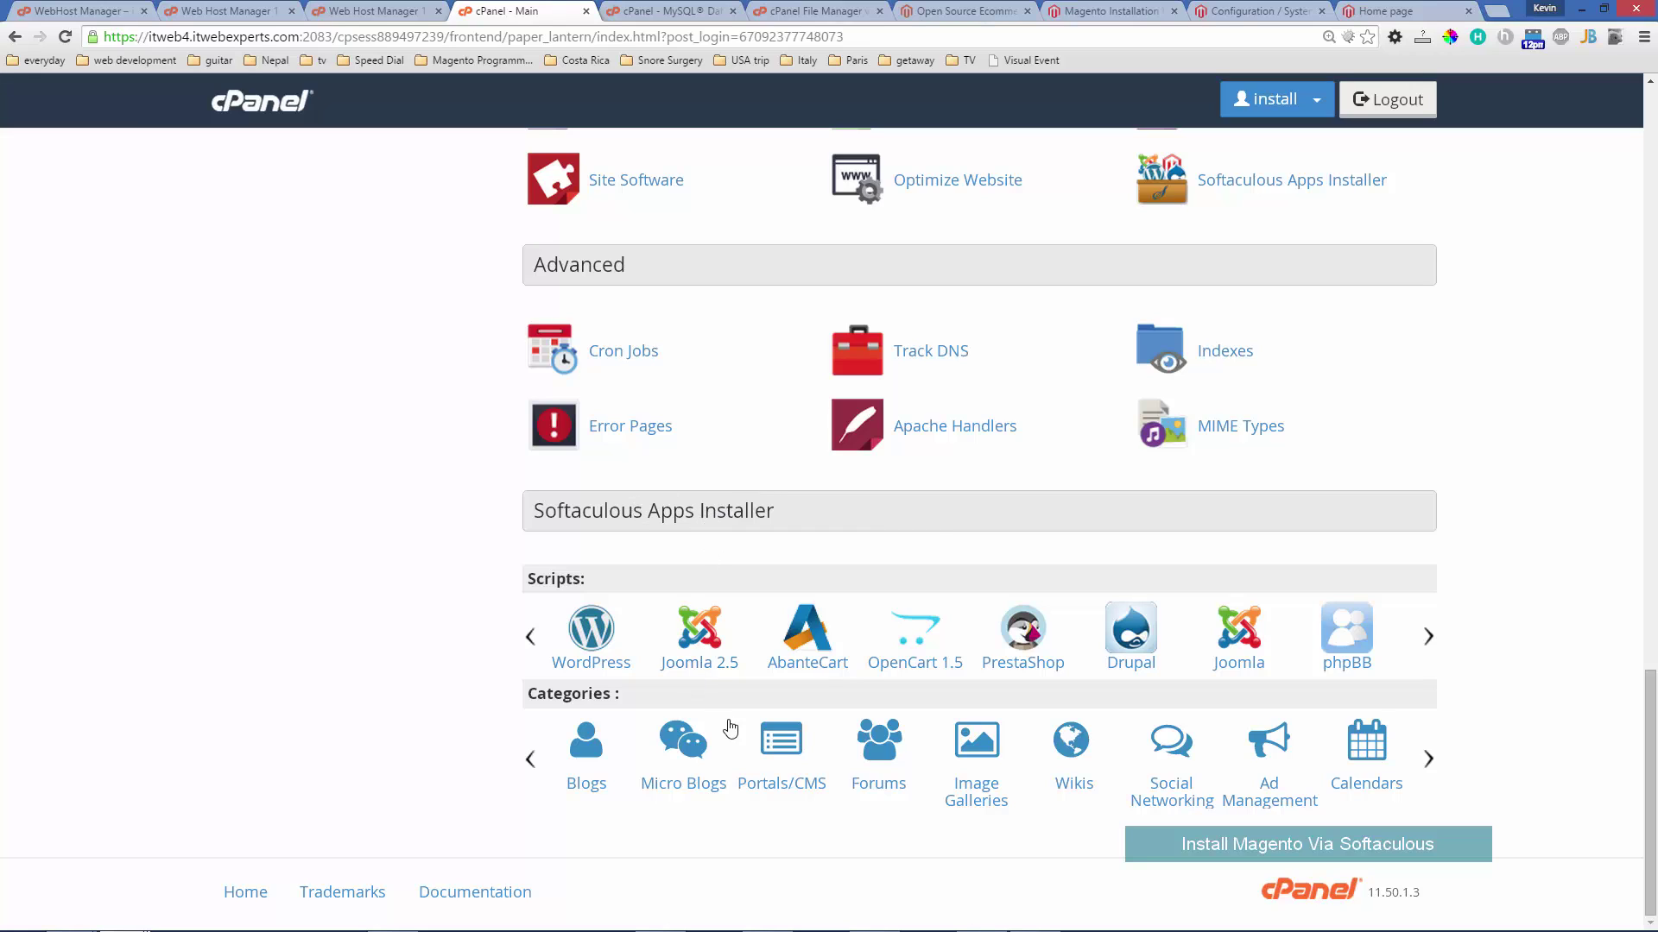
mouse_move(1428, 637)
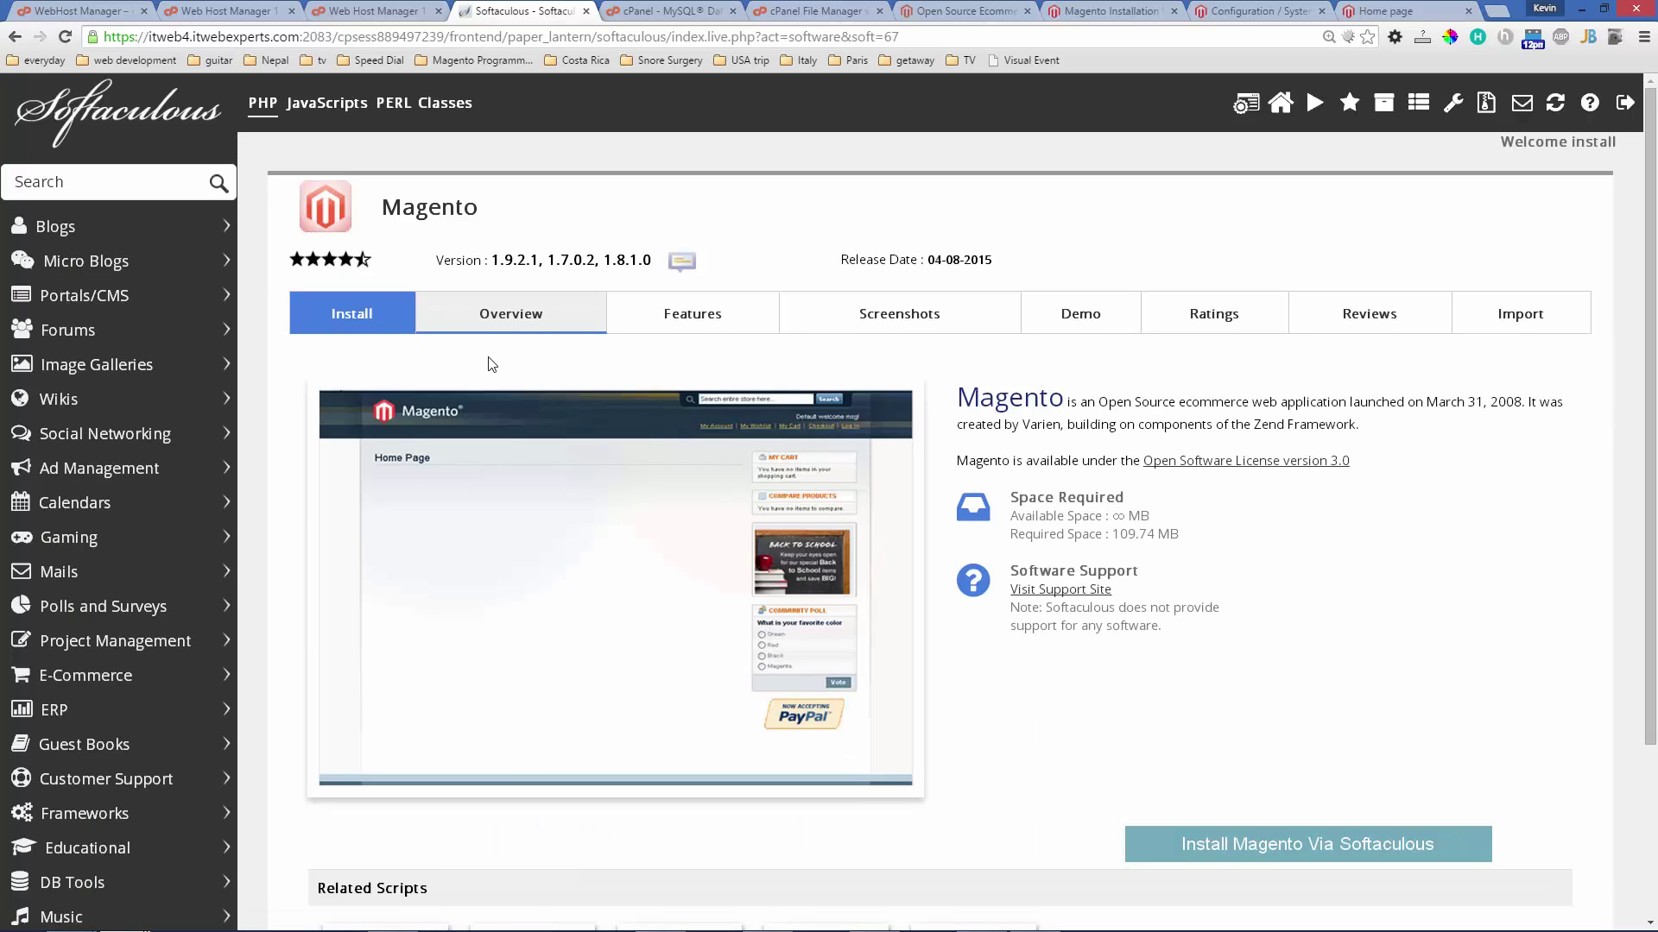
- Open the Magento Install form and clear In Directory so Magento installs at the domain root
left_click(361, 307)
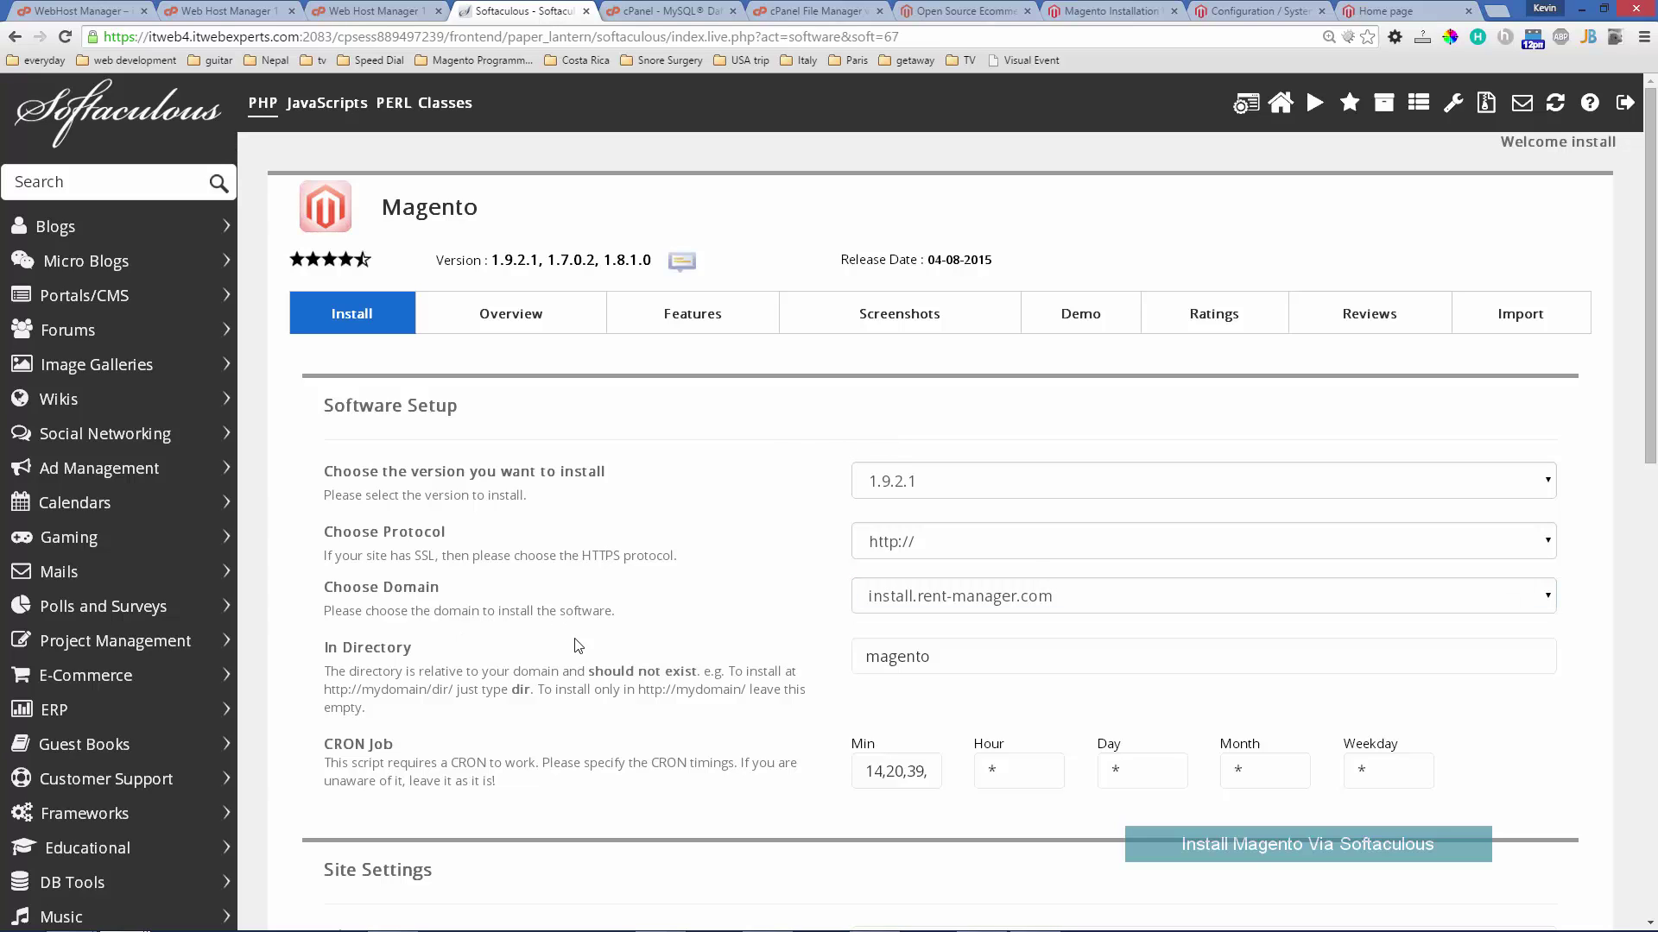
double_click(958, 659)
key("BackSpace")
scroll(735, 598, "down", 1)
scroll(729, 588, "down", 4)
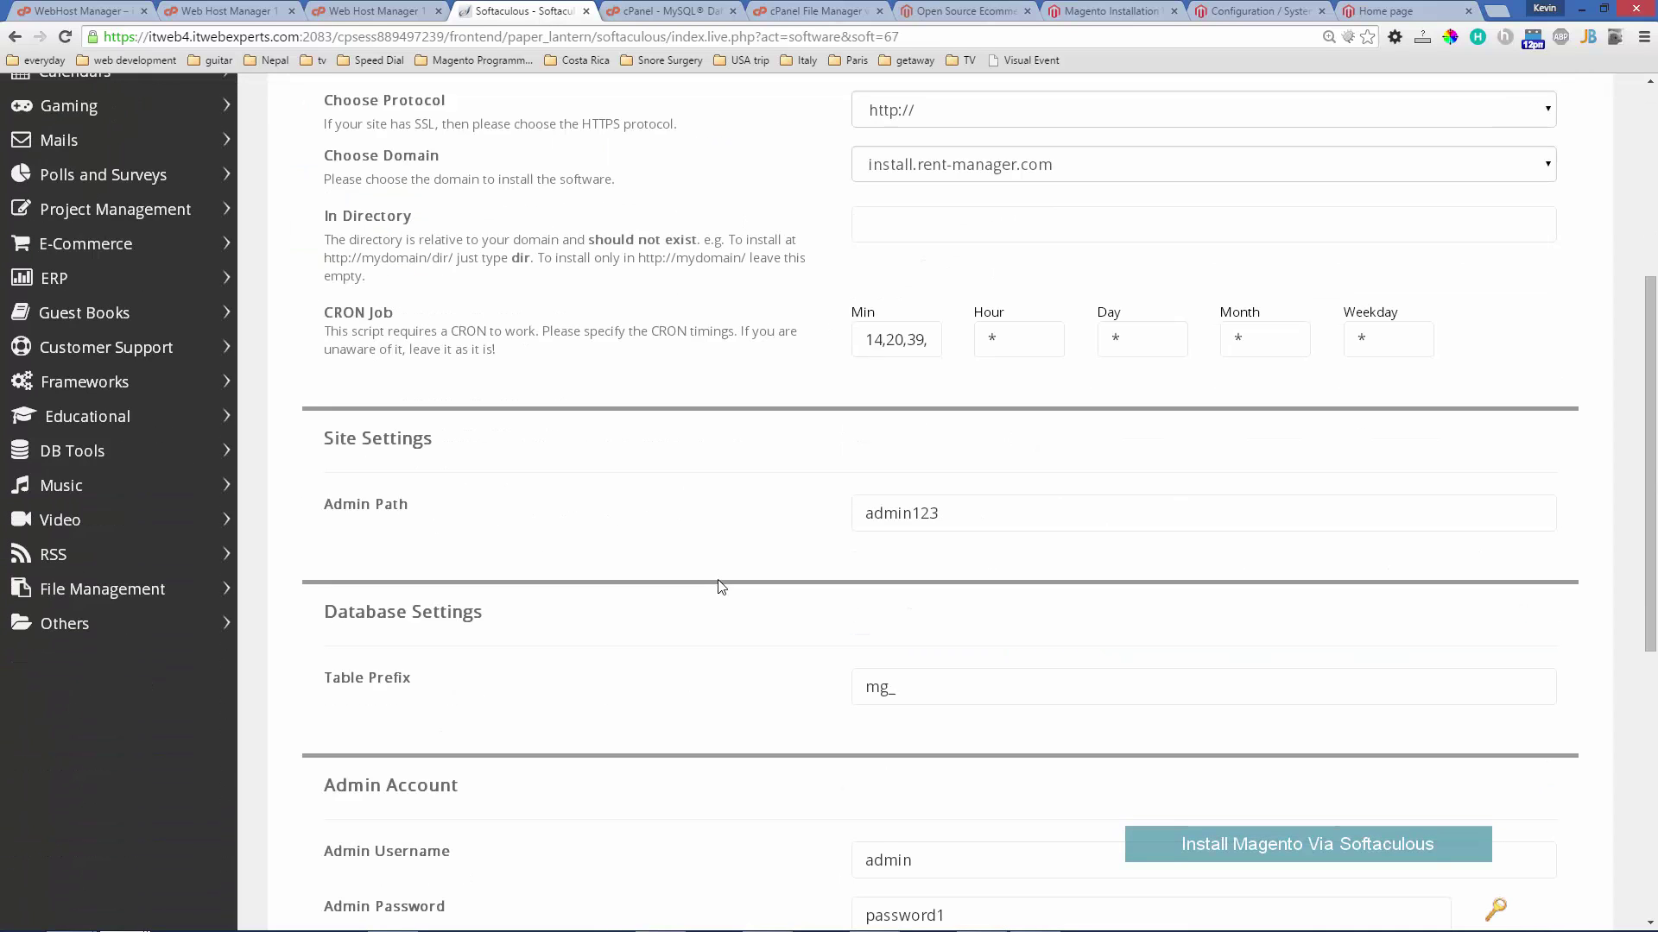
- Change Admin Path to admin, delete the mg_ table prefix, and review the Admin Account fields
left_click(932, 514)
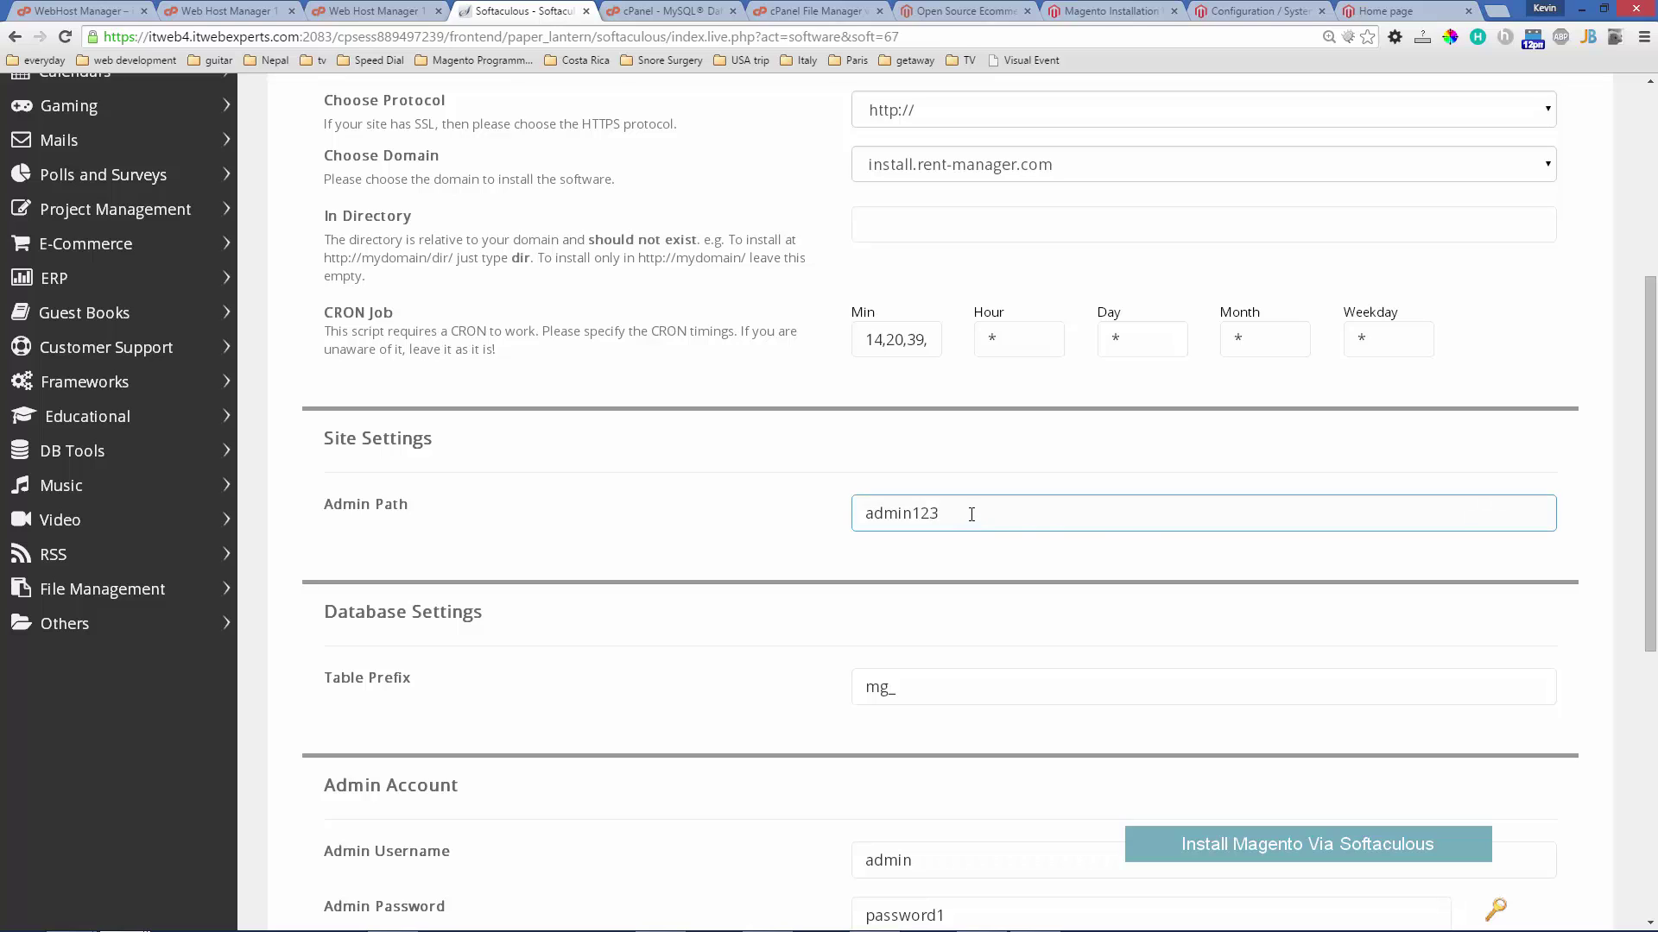
key("BackSpace")
key("BackSpace")
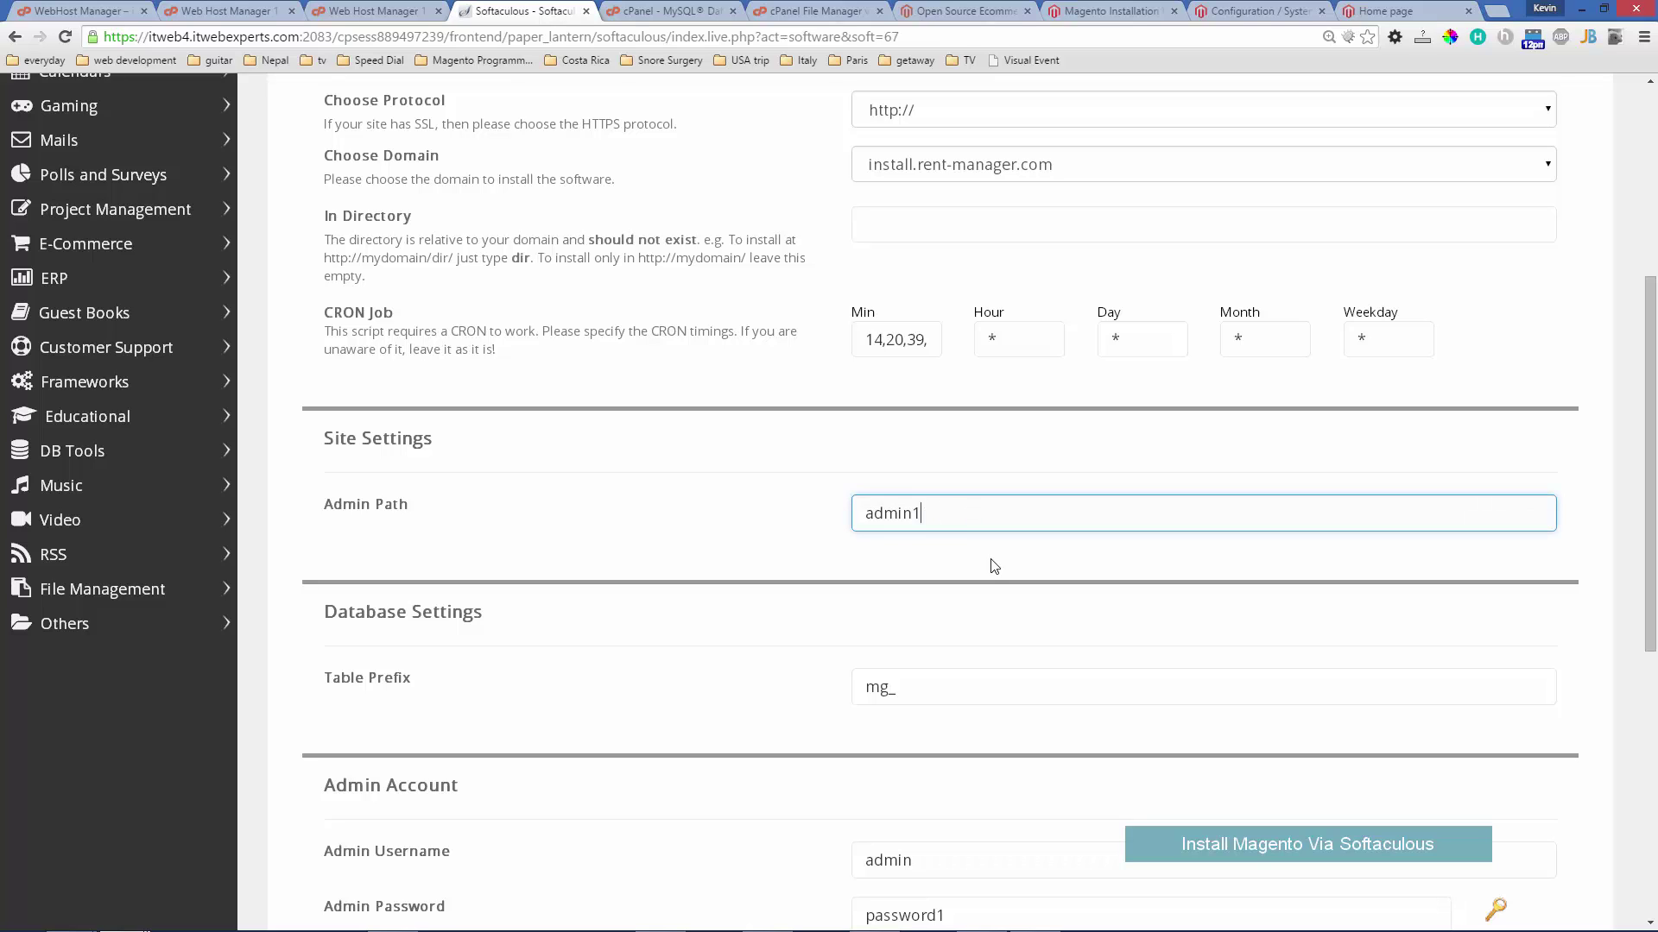
left_click(945, 686)
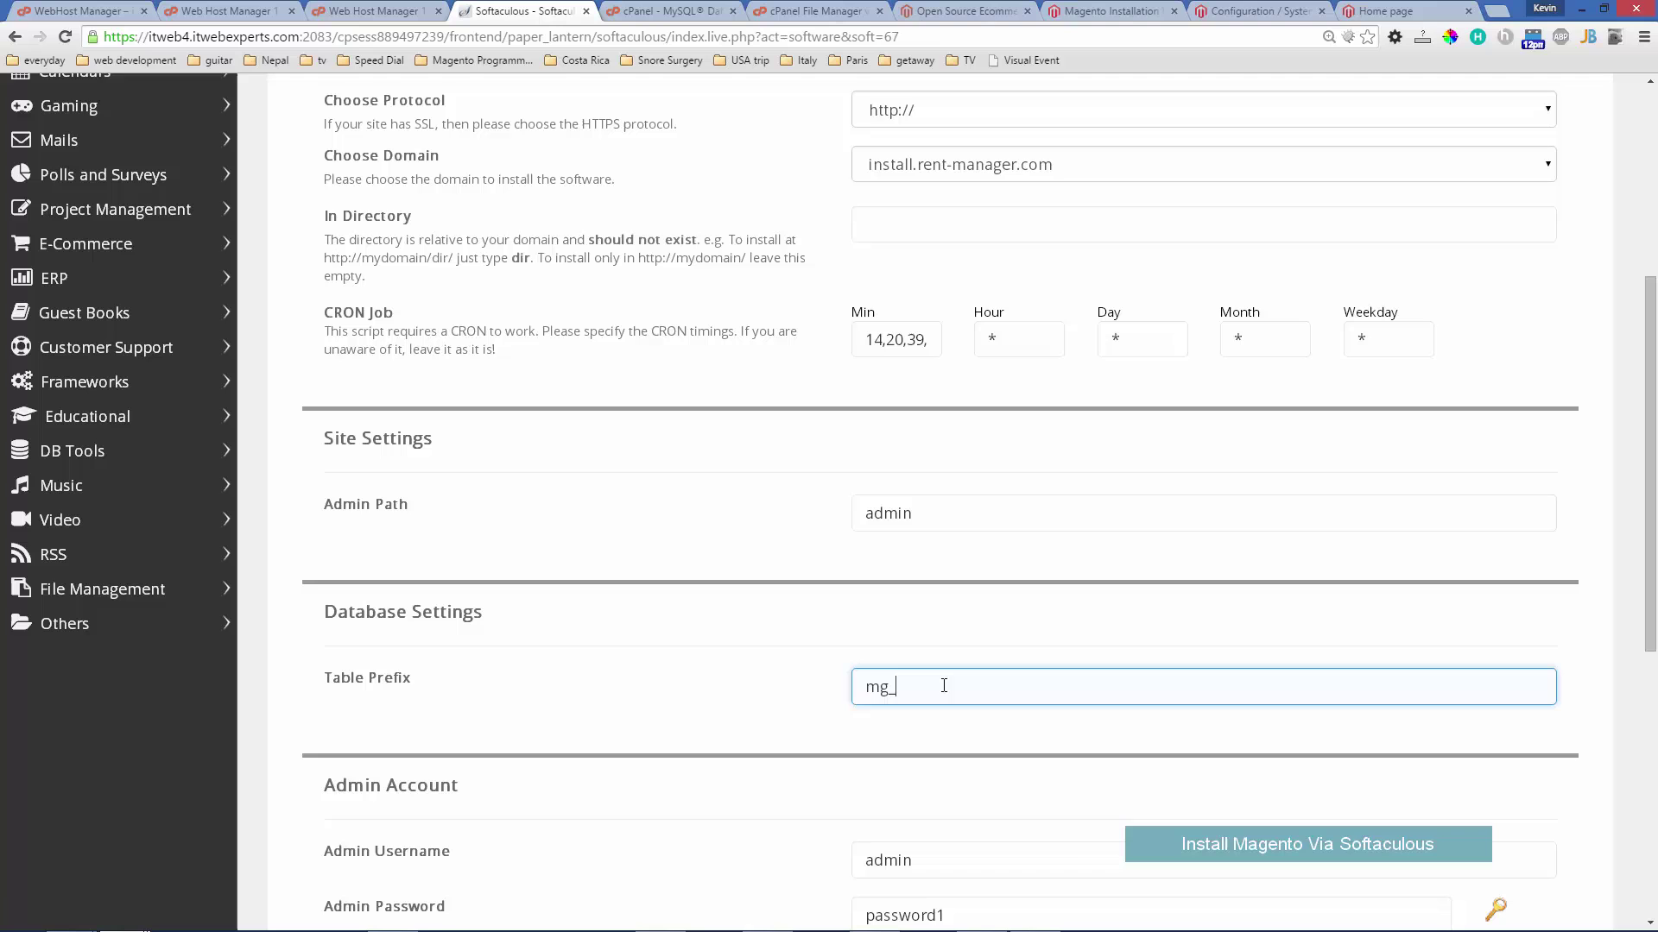
left_click_drag(946, 687, 766, 688)
key("BackSpace")
left_click(760, 611)
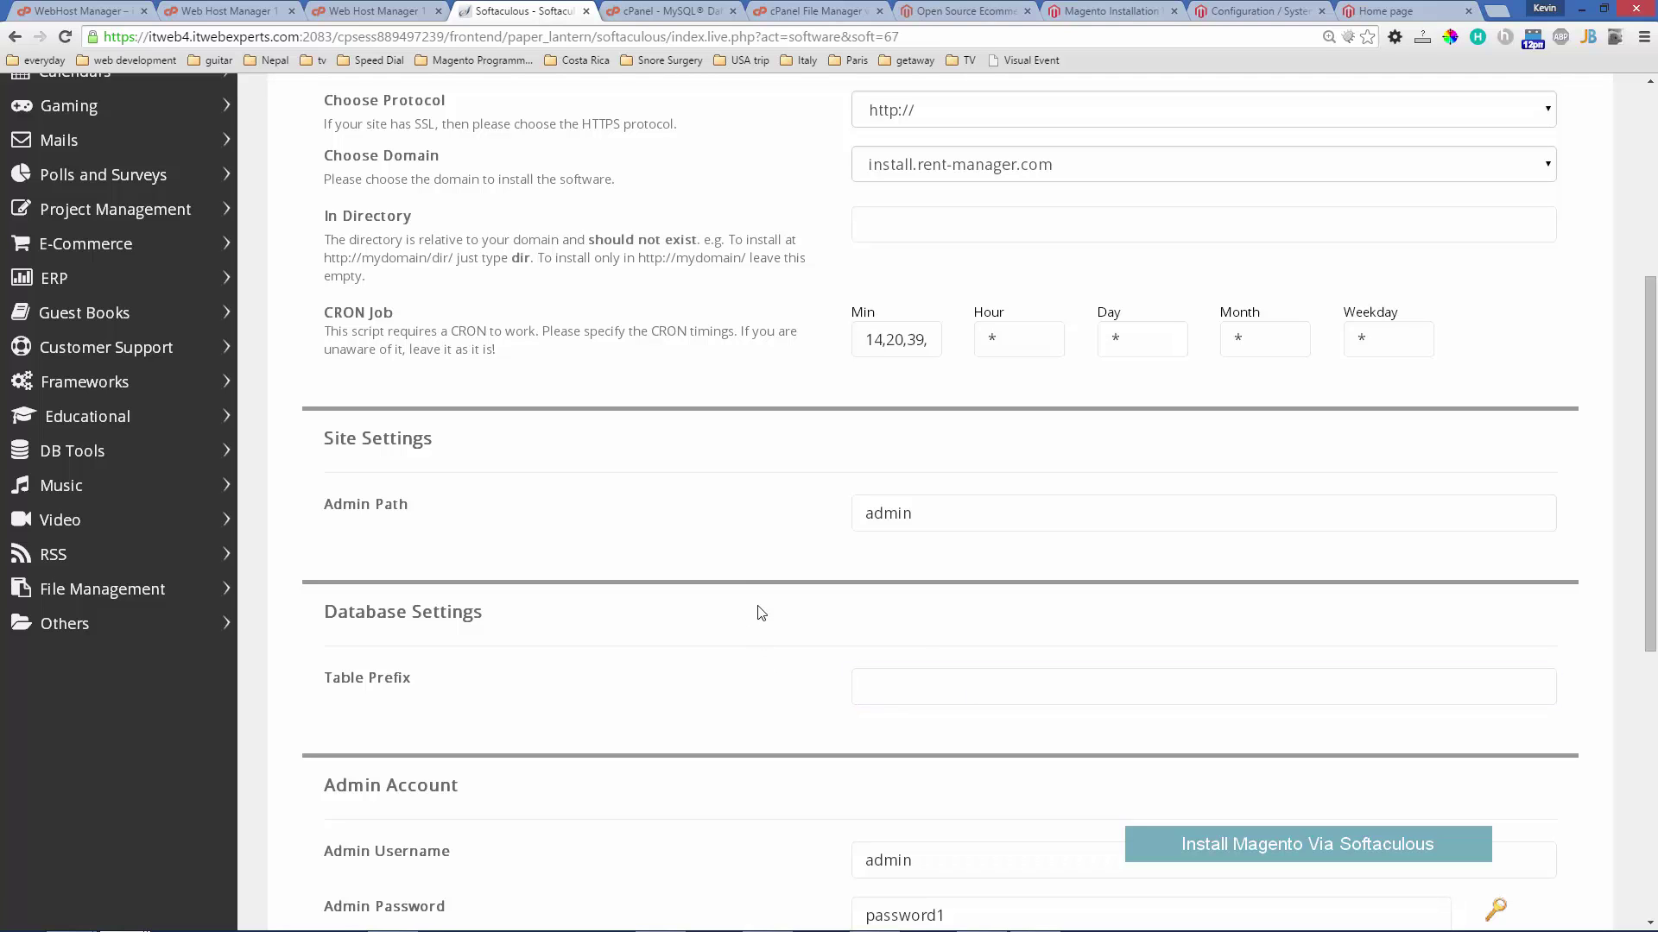
scroll(755, 608, "down", 2)
scroll(737, 587, "down", 2)
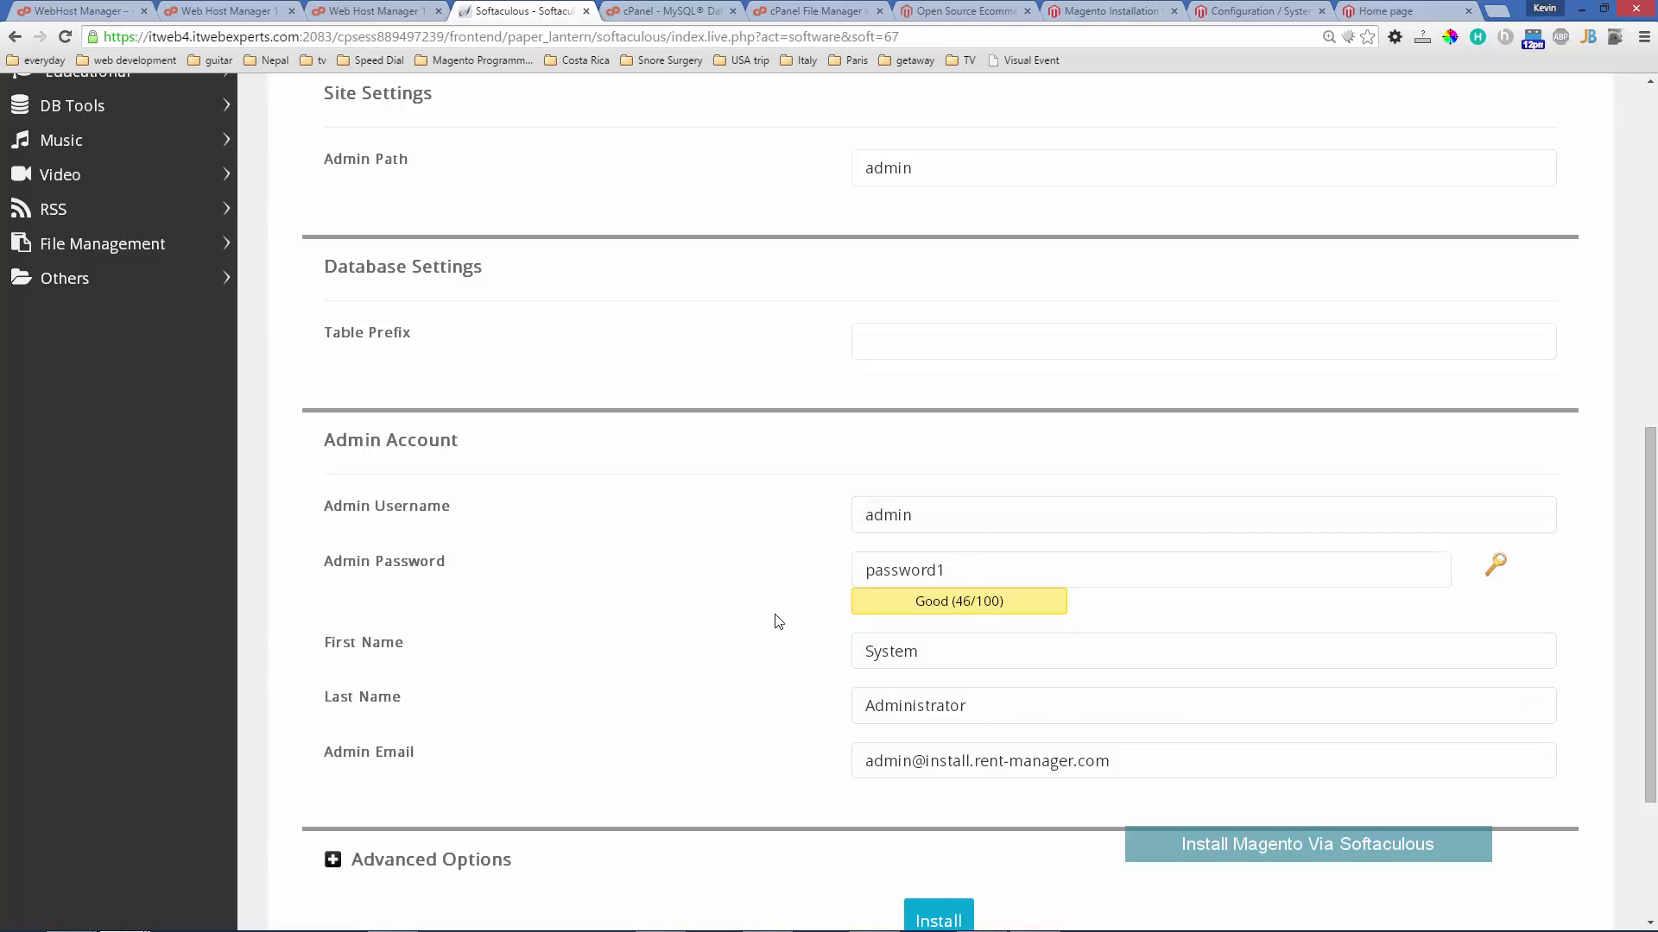
scroll(760, 574, "down", 1)
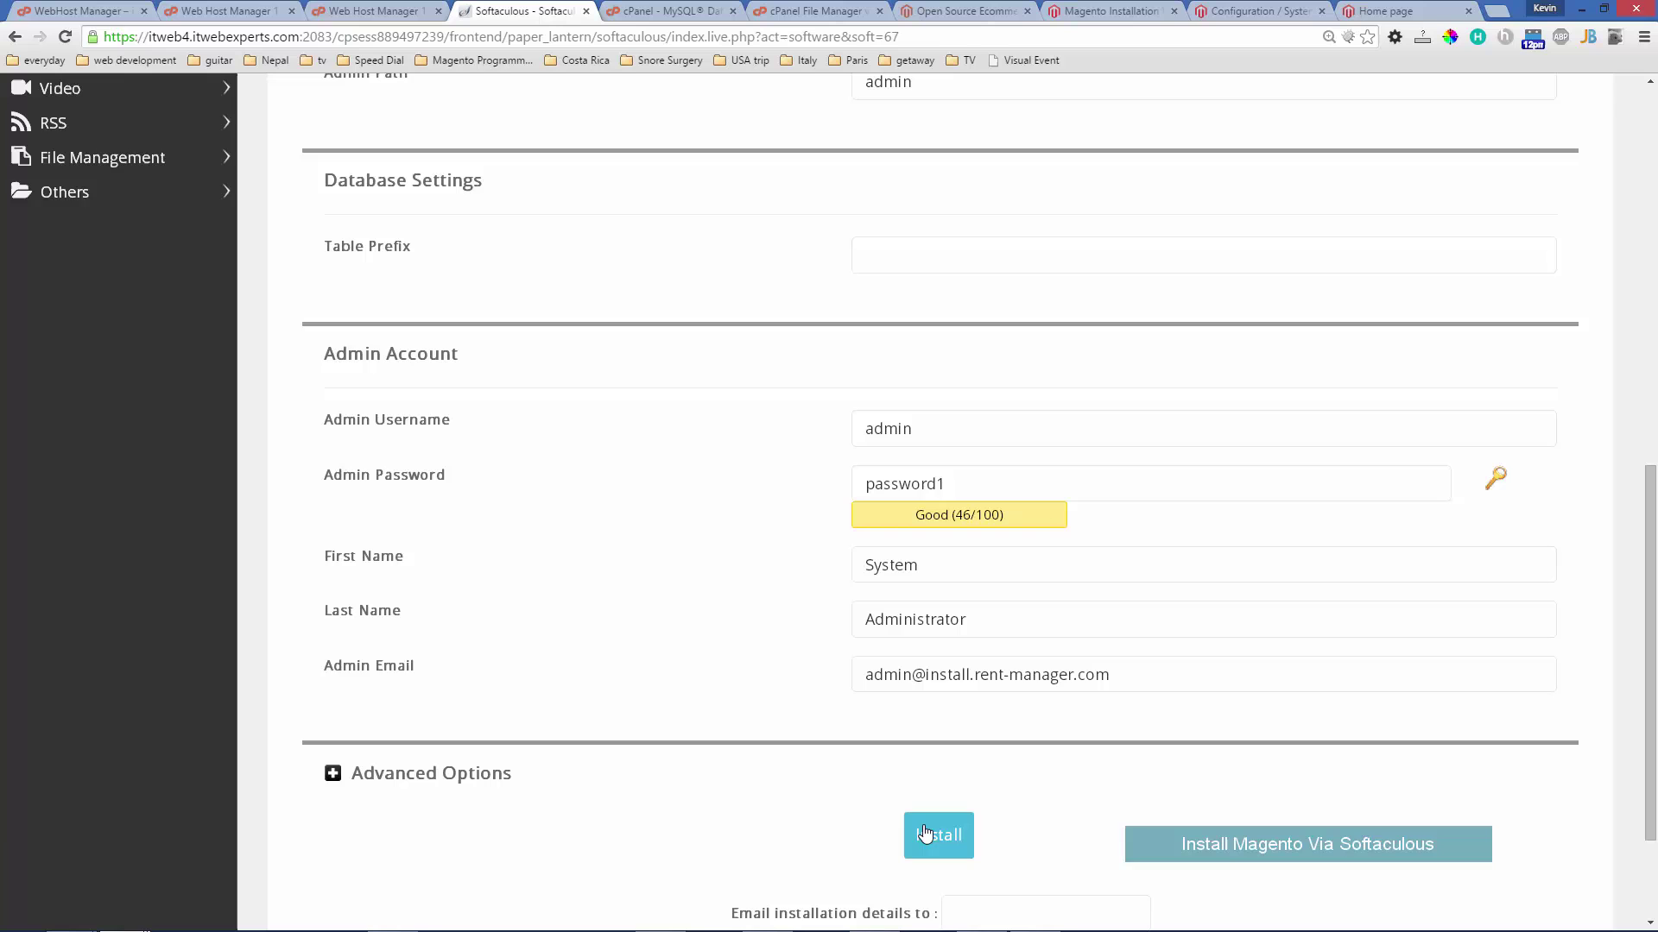
scroll(754, 566, "up", 10)
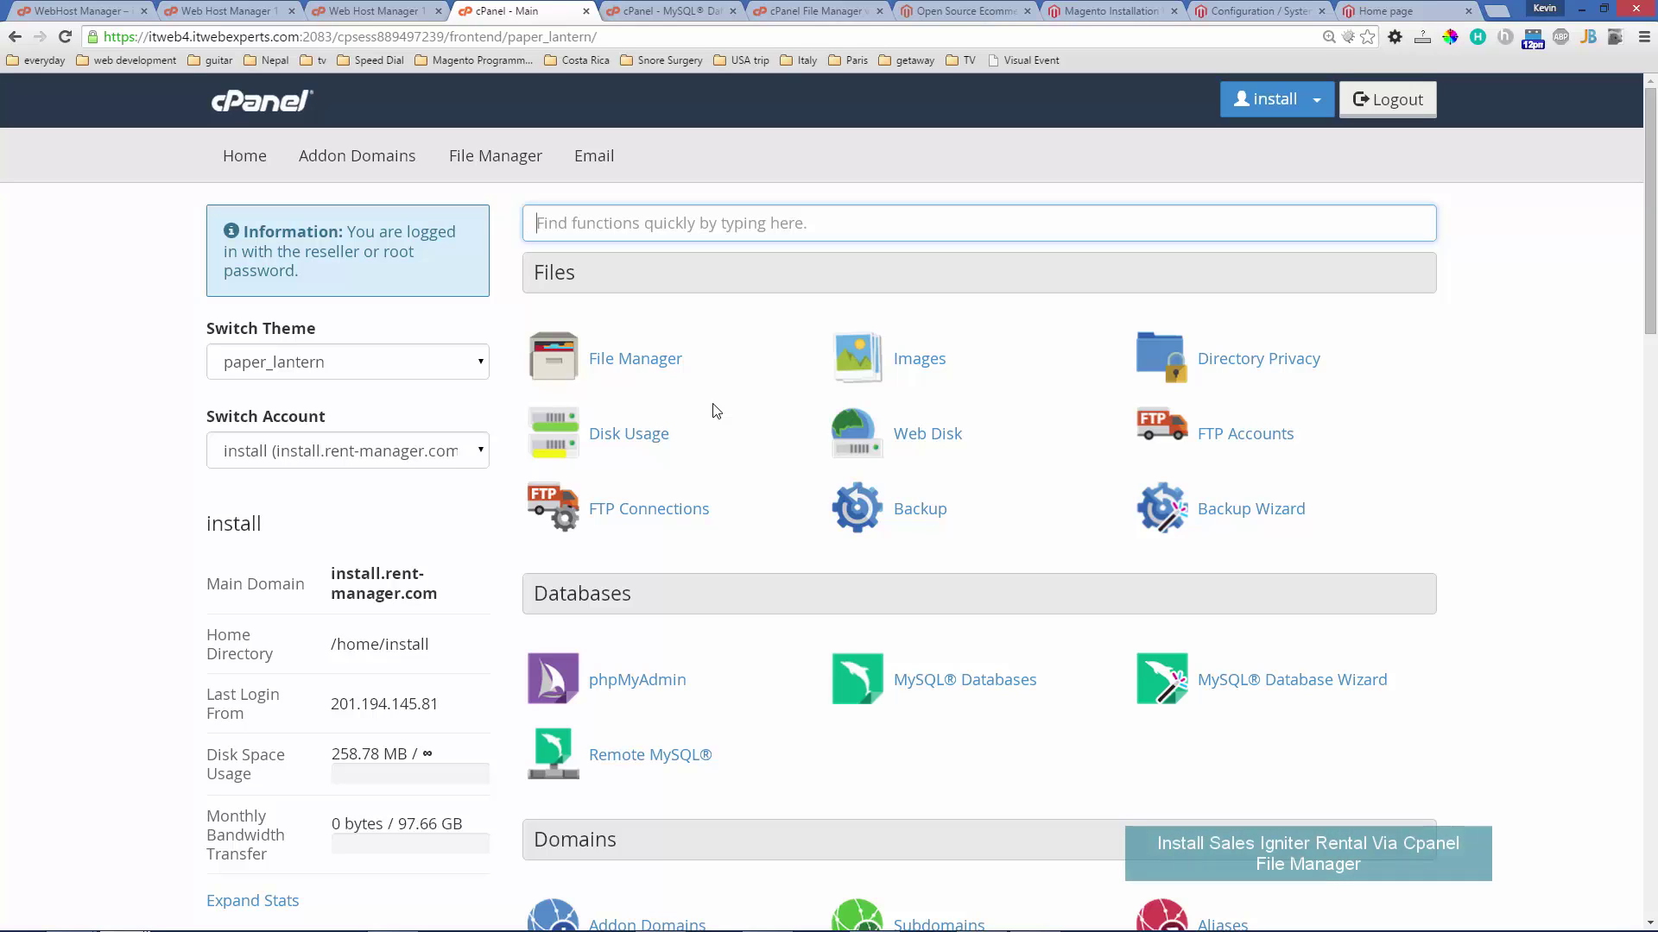
- Open cPanel File Manager and browse the Magento files in public_html
left_click(662, 369)
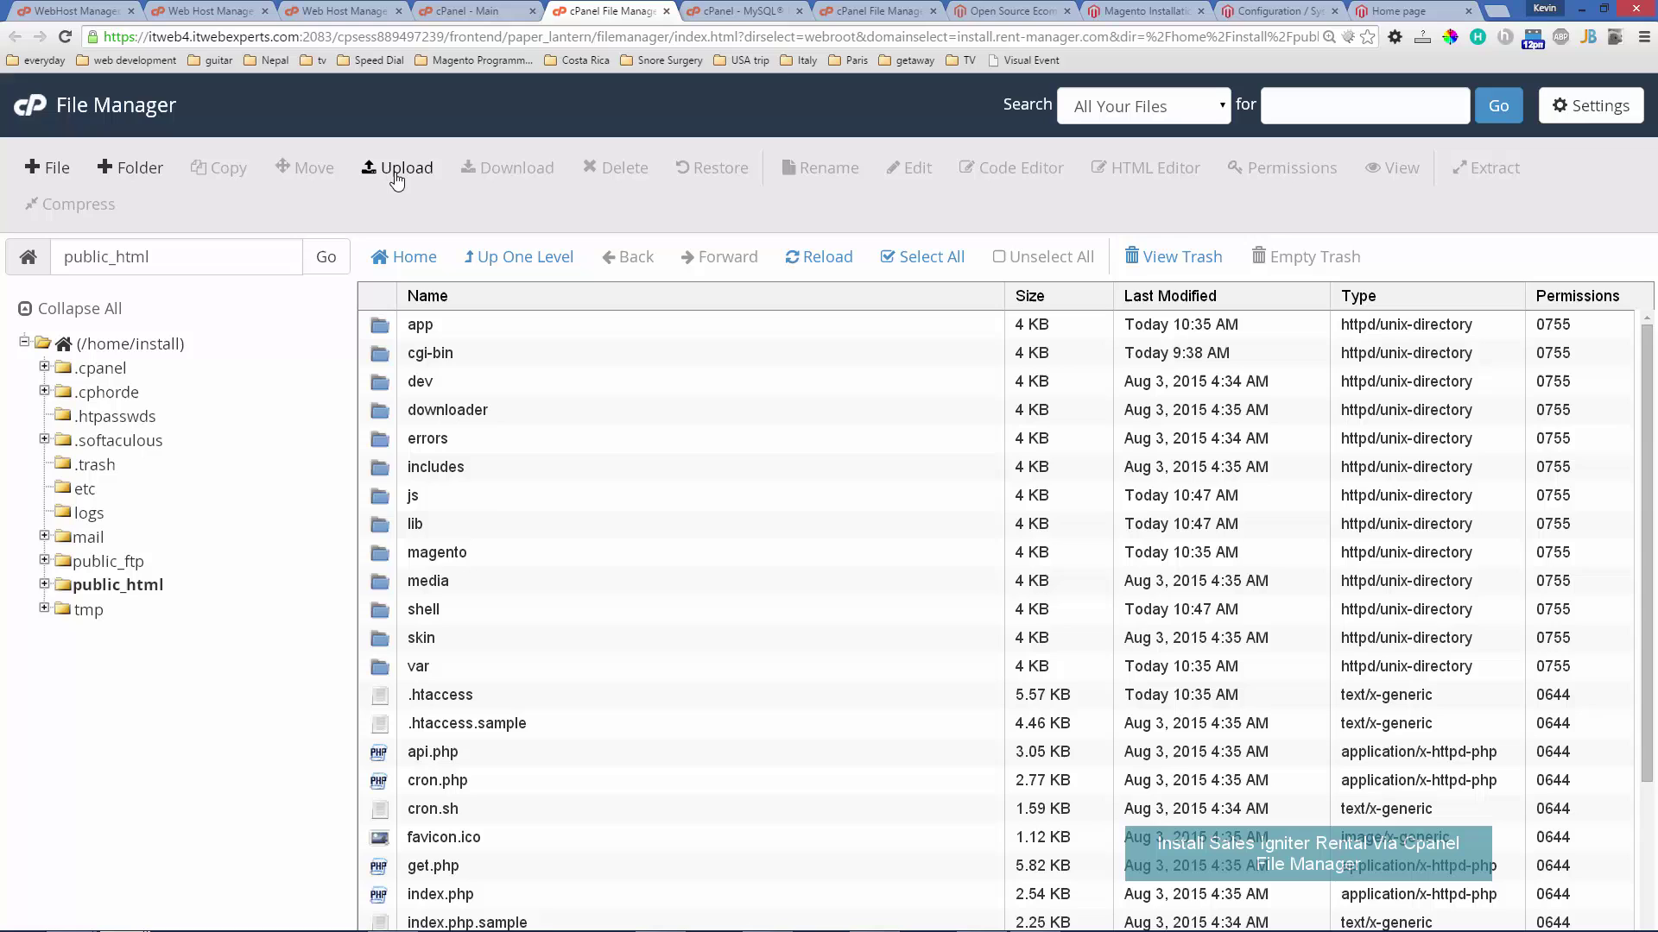
scroll(682, 635, "down", 3)
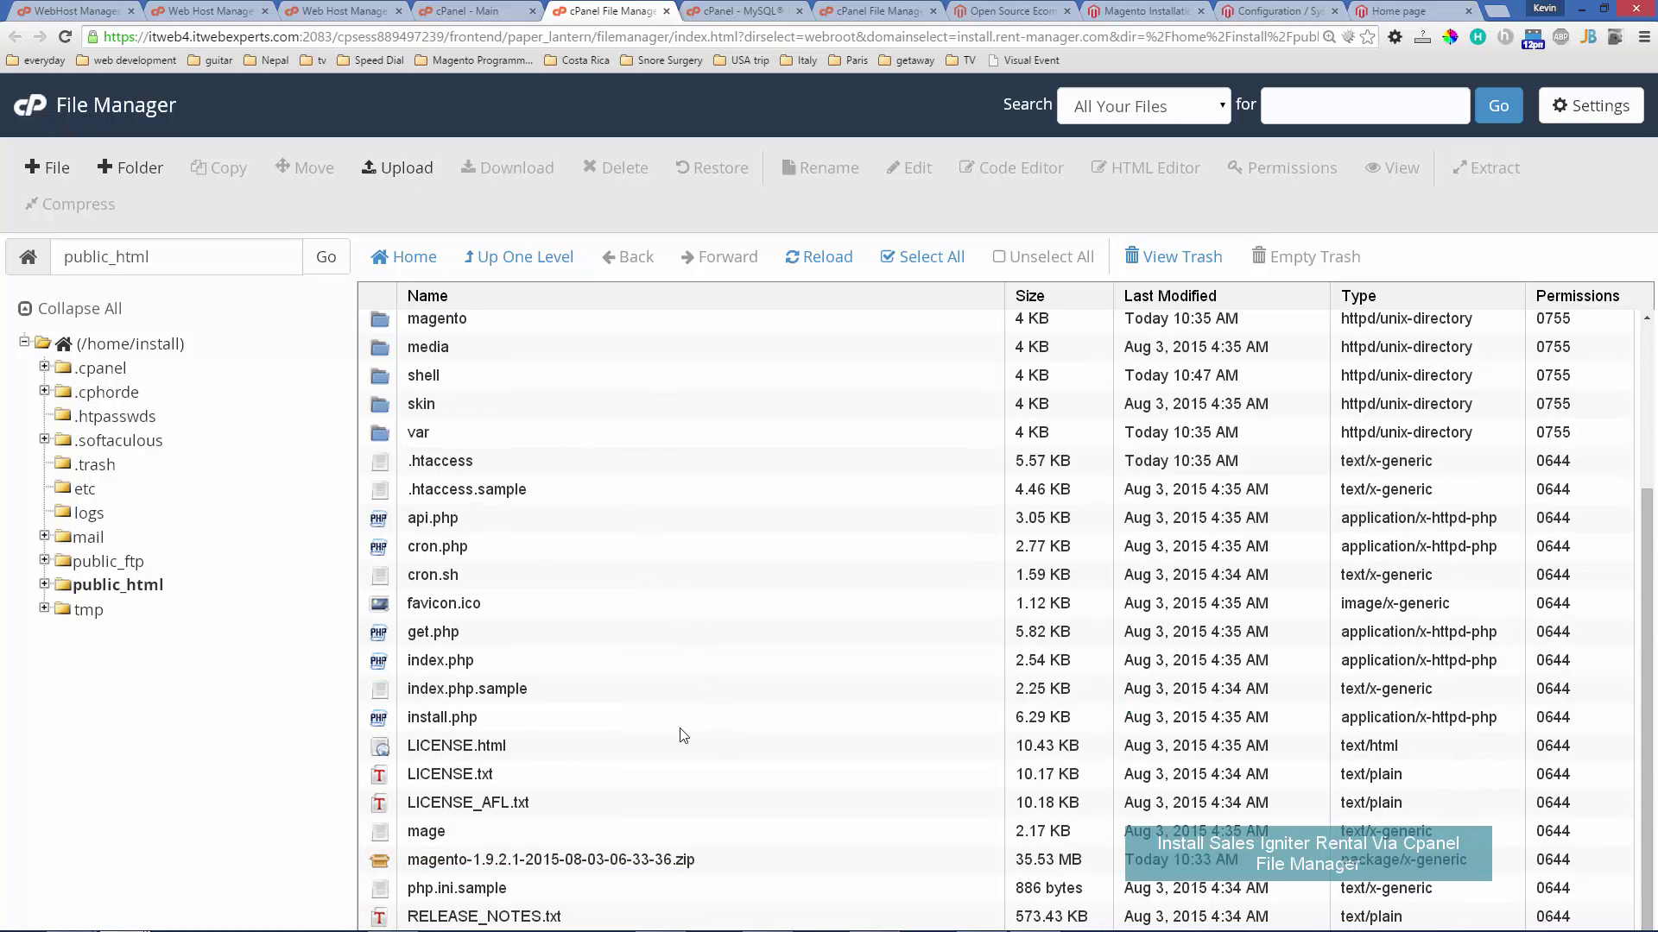
scroll(678, 723, "up", 3)
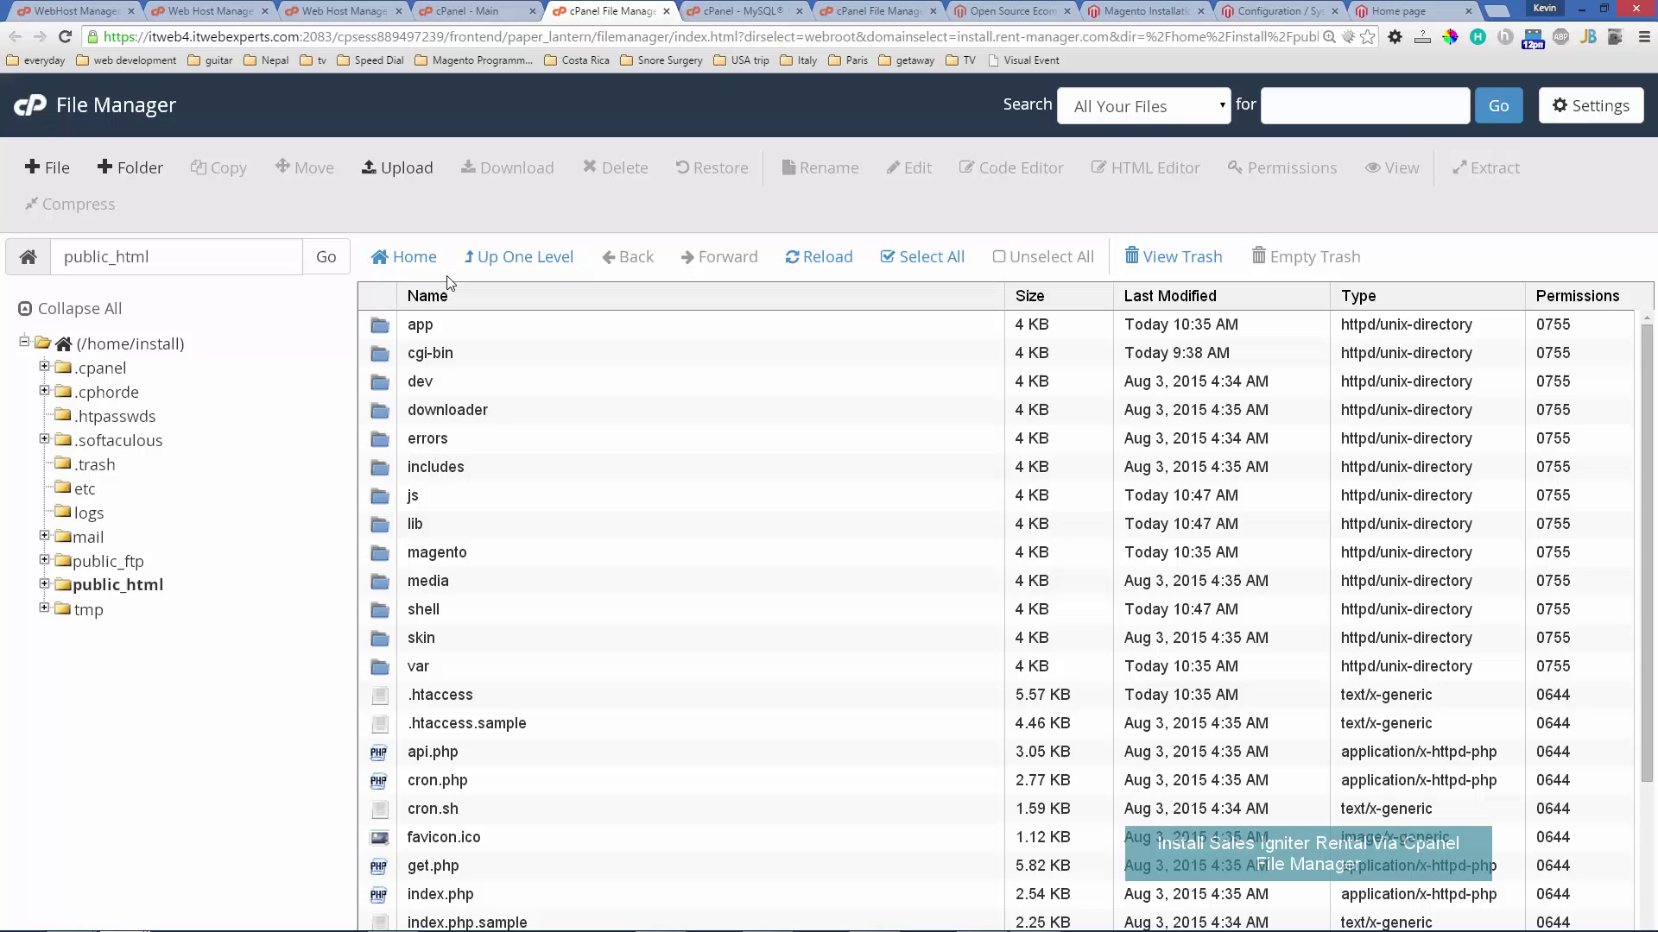
- Upload rental_1.4.zip from Rental14's Release folder into public_html, overwriting the existing copy
left_click(397, 173)
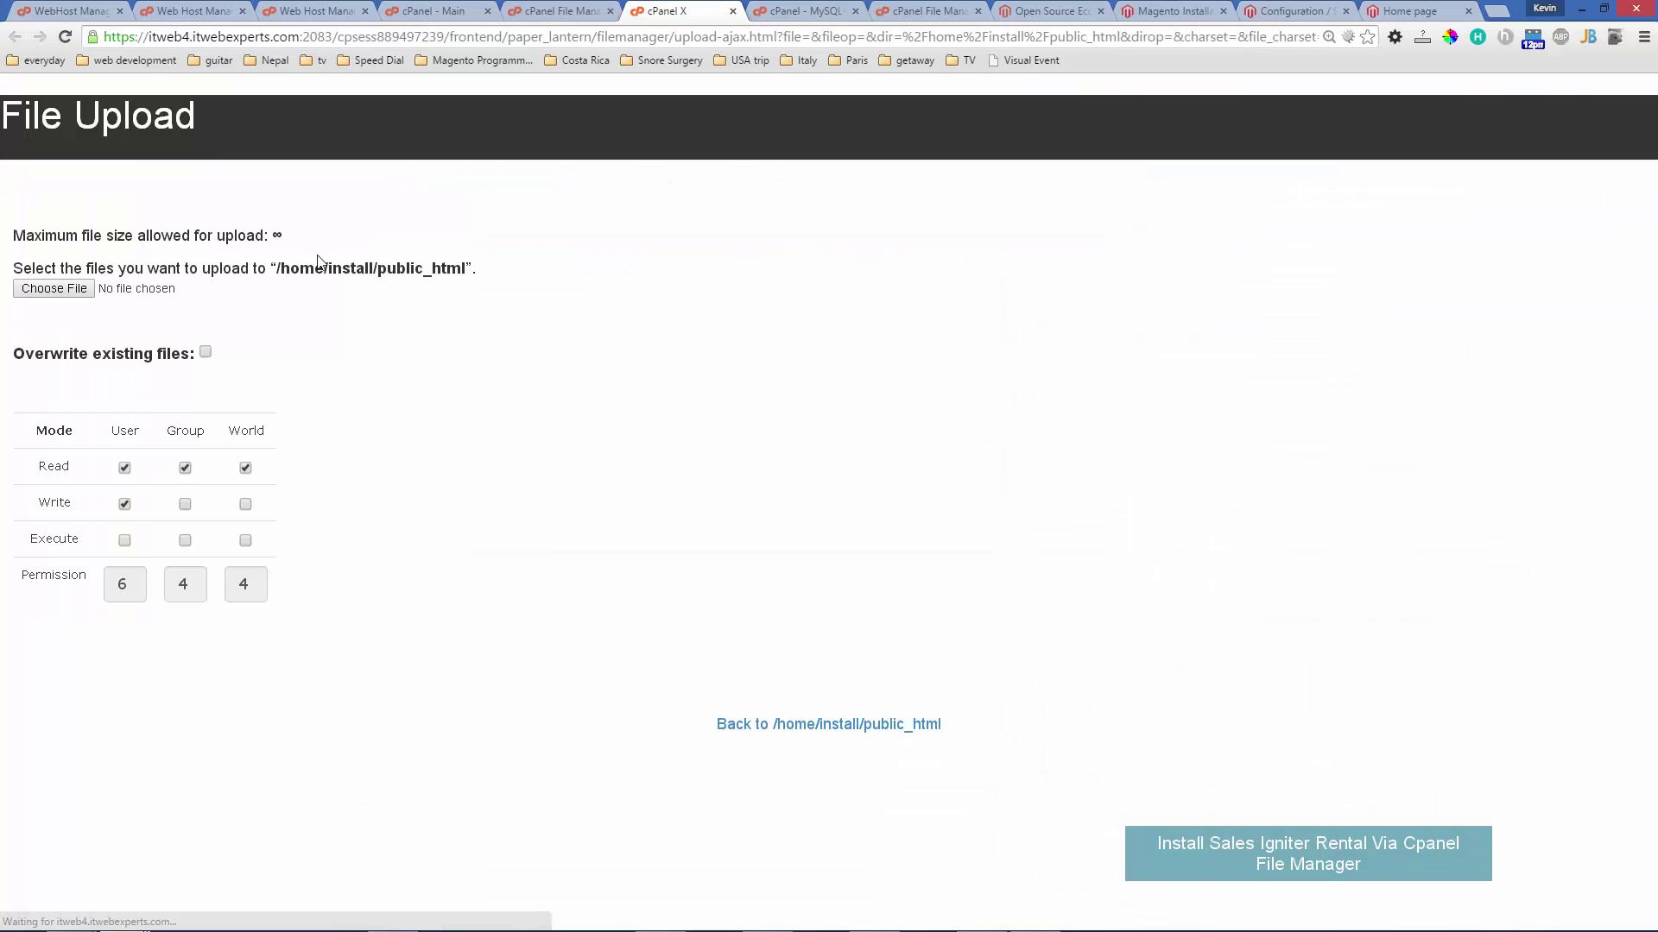
left_click(54, 289)
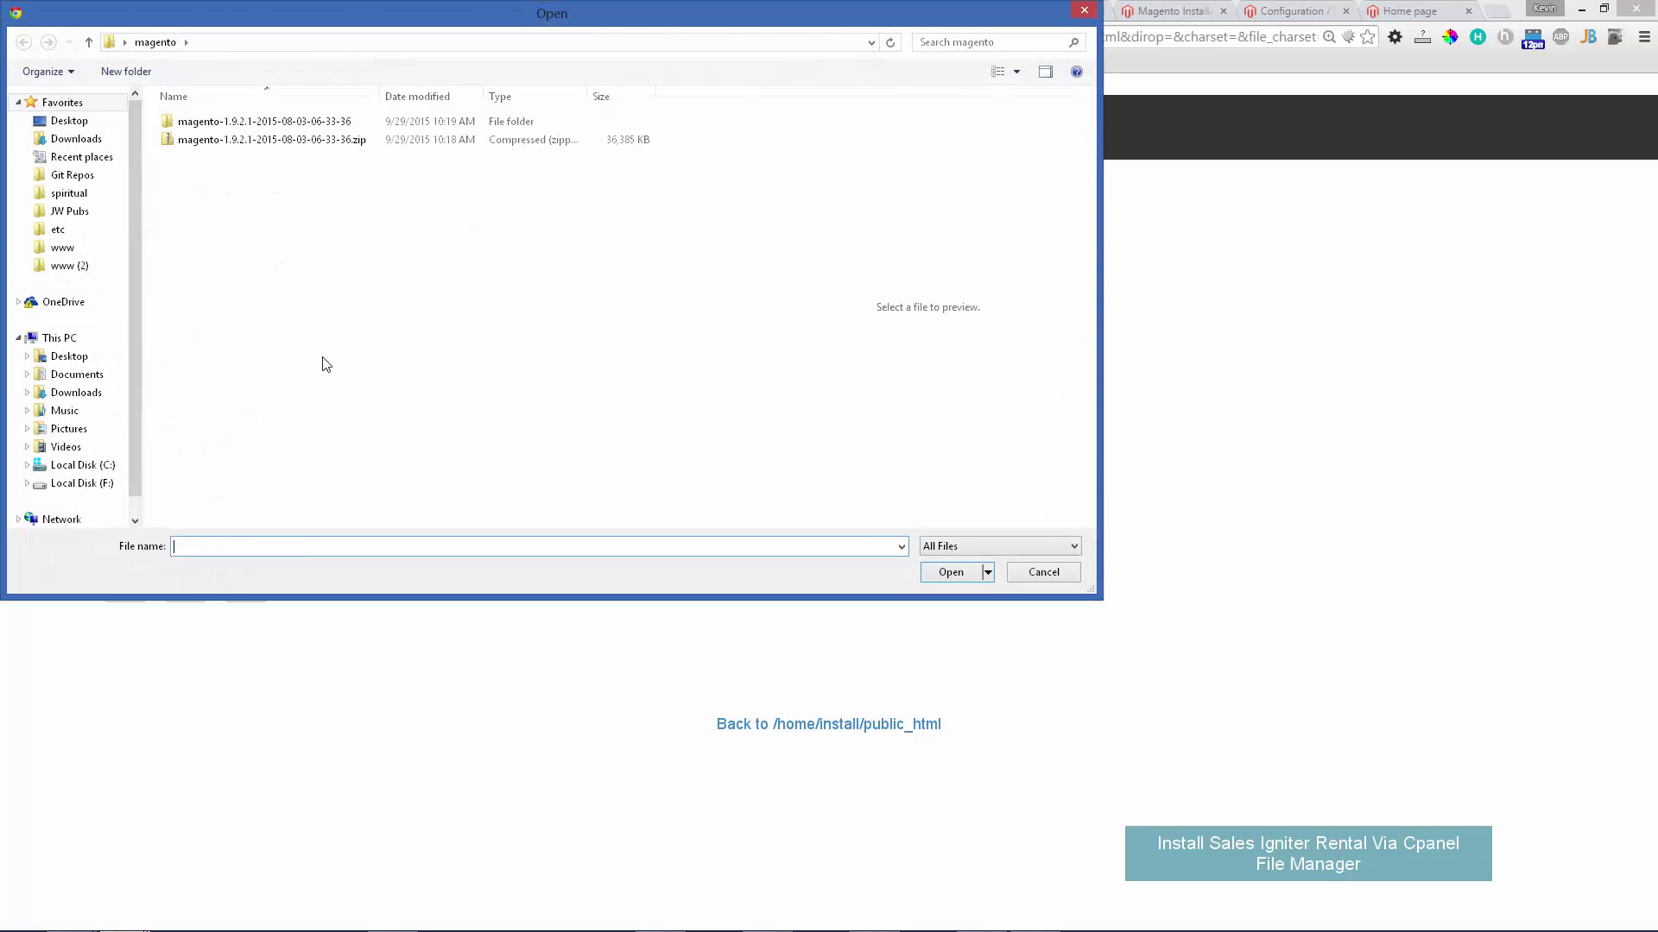
left_click(72, 176)
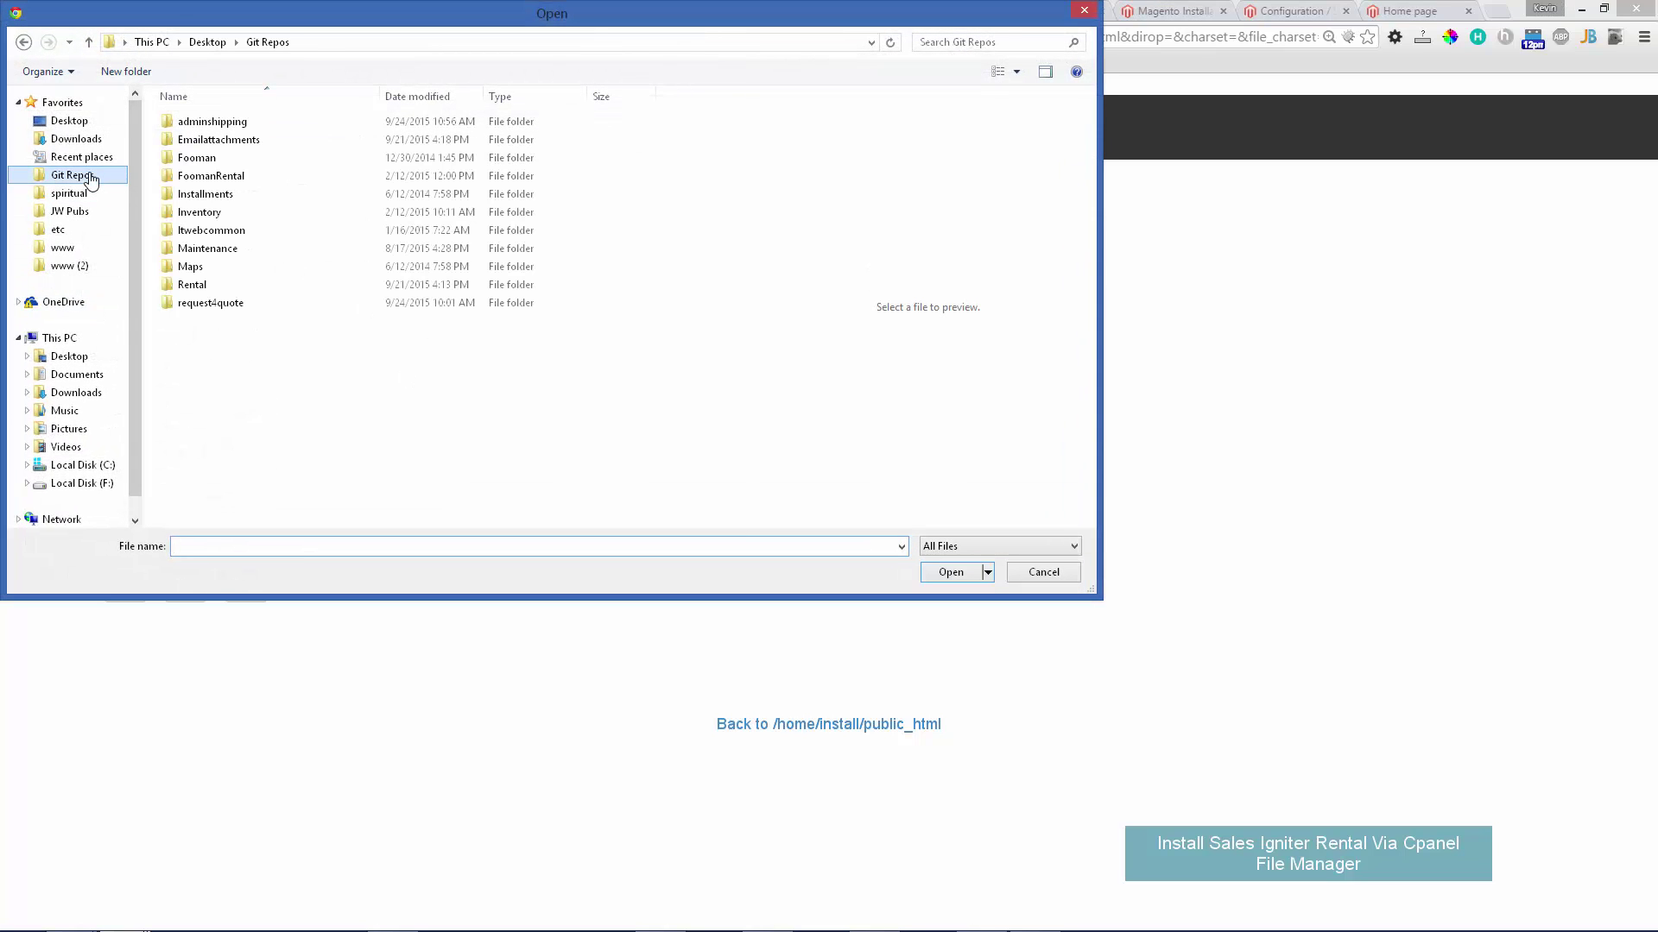
double_click(233, 285)
double_click(231, 162)
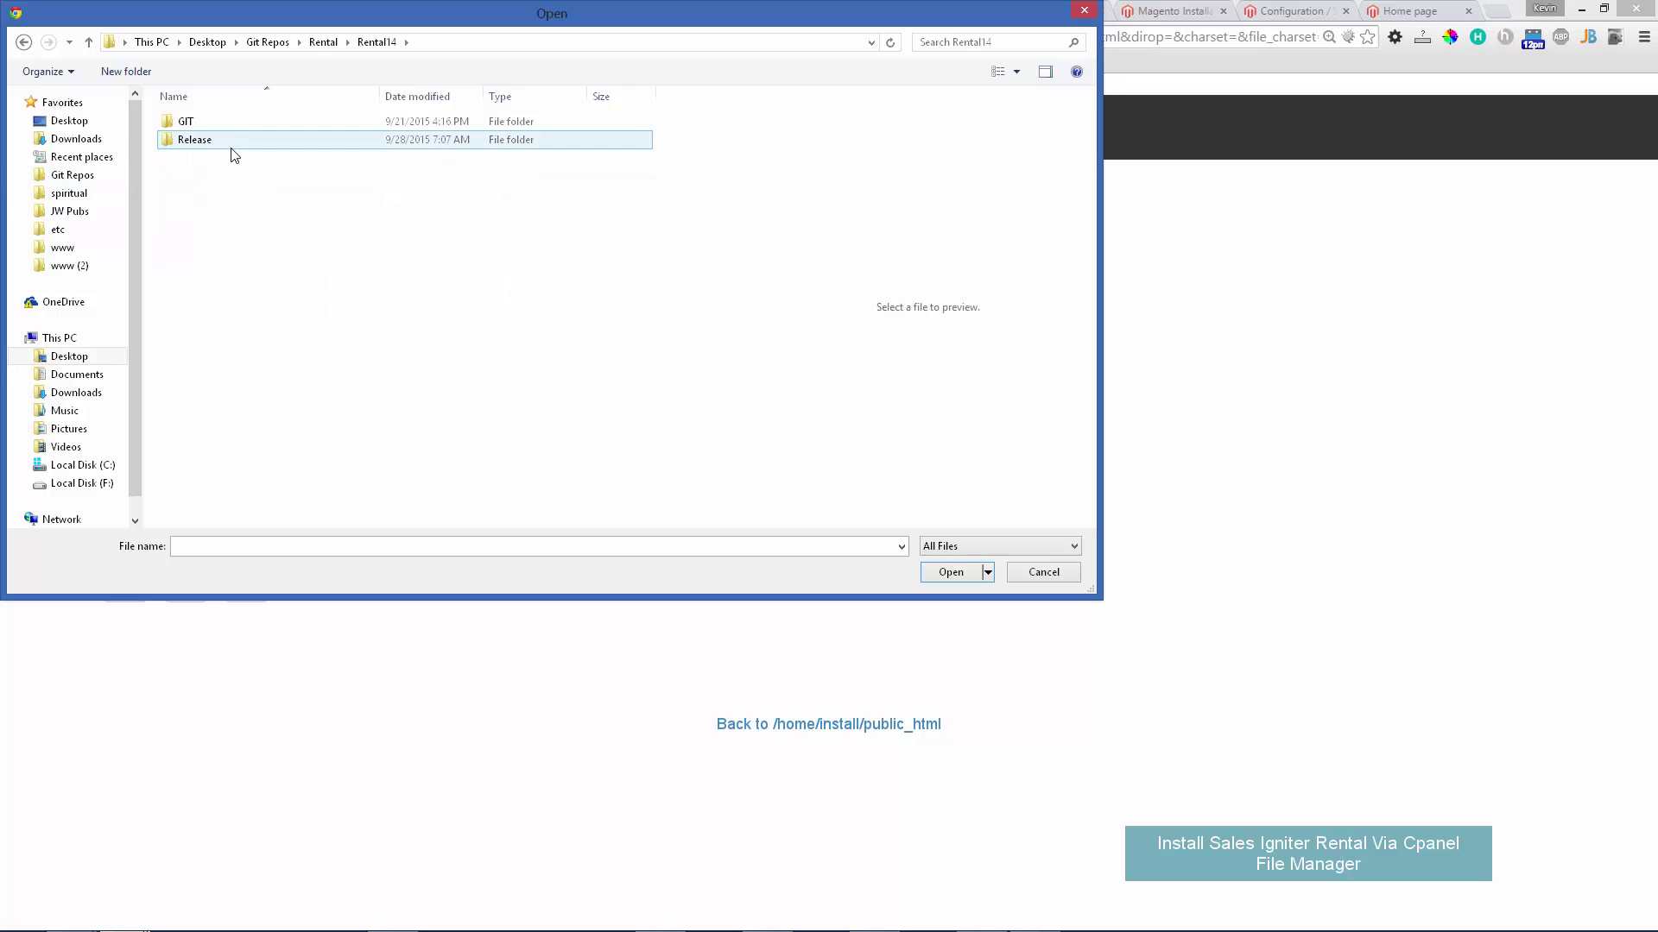
double_click(232, 145)
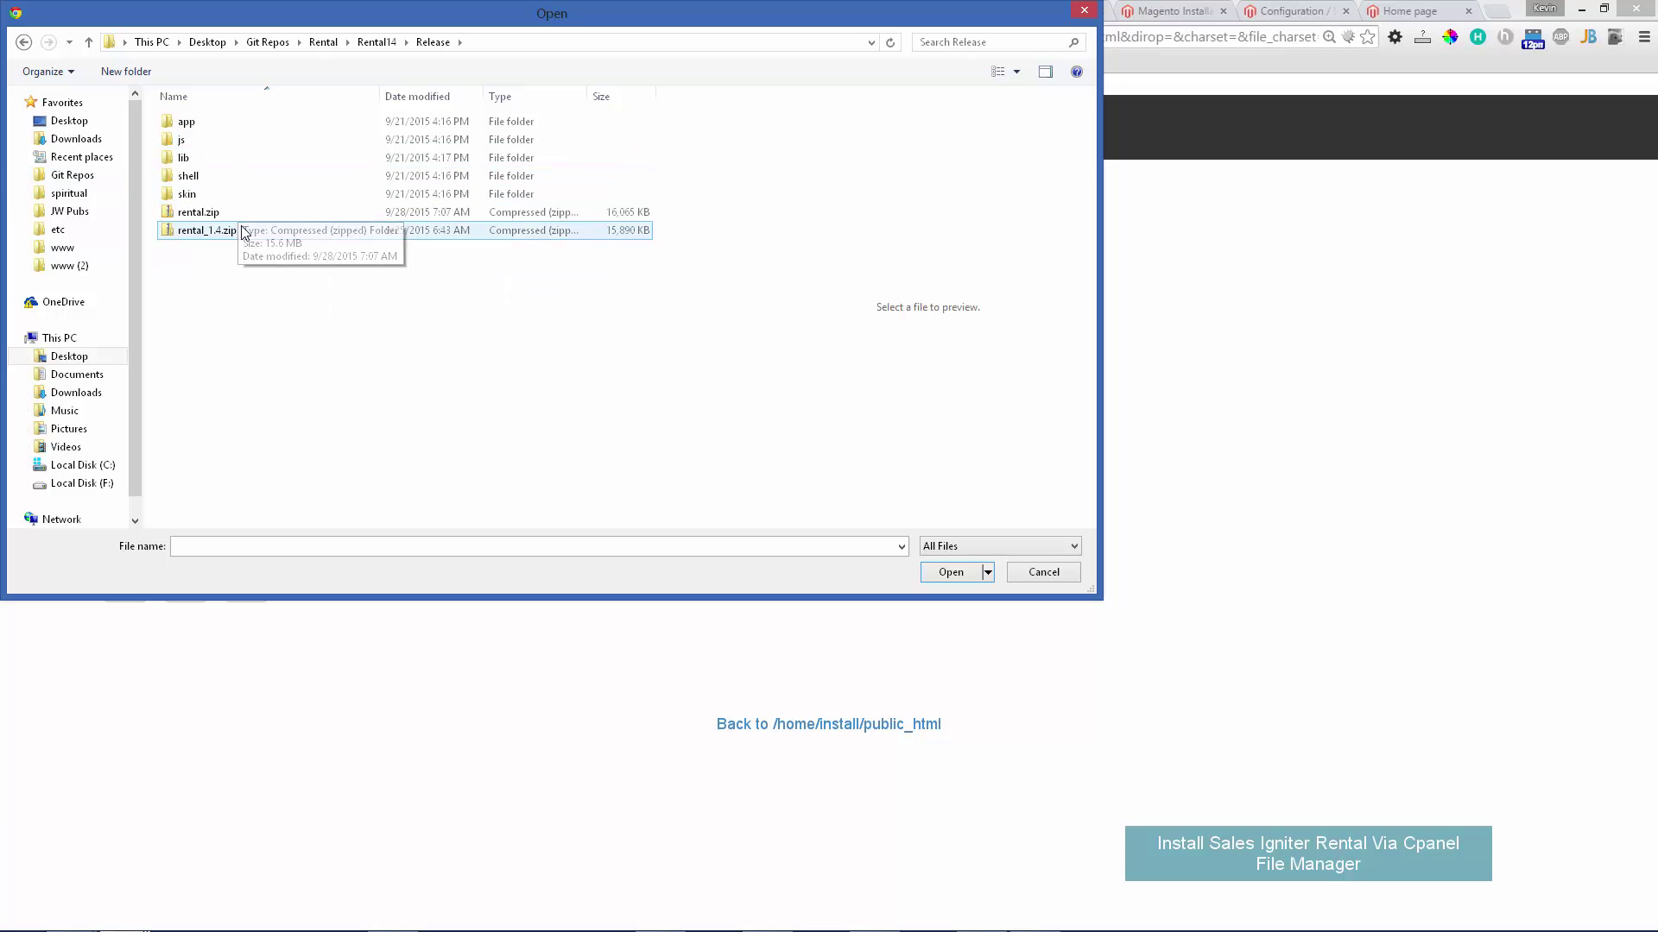
double_click(238, 229)
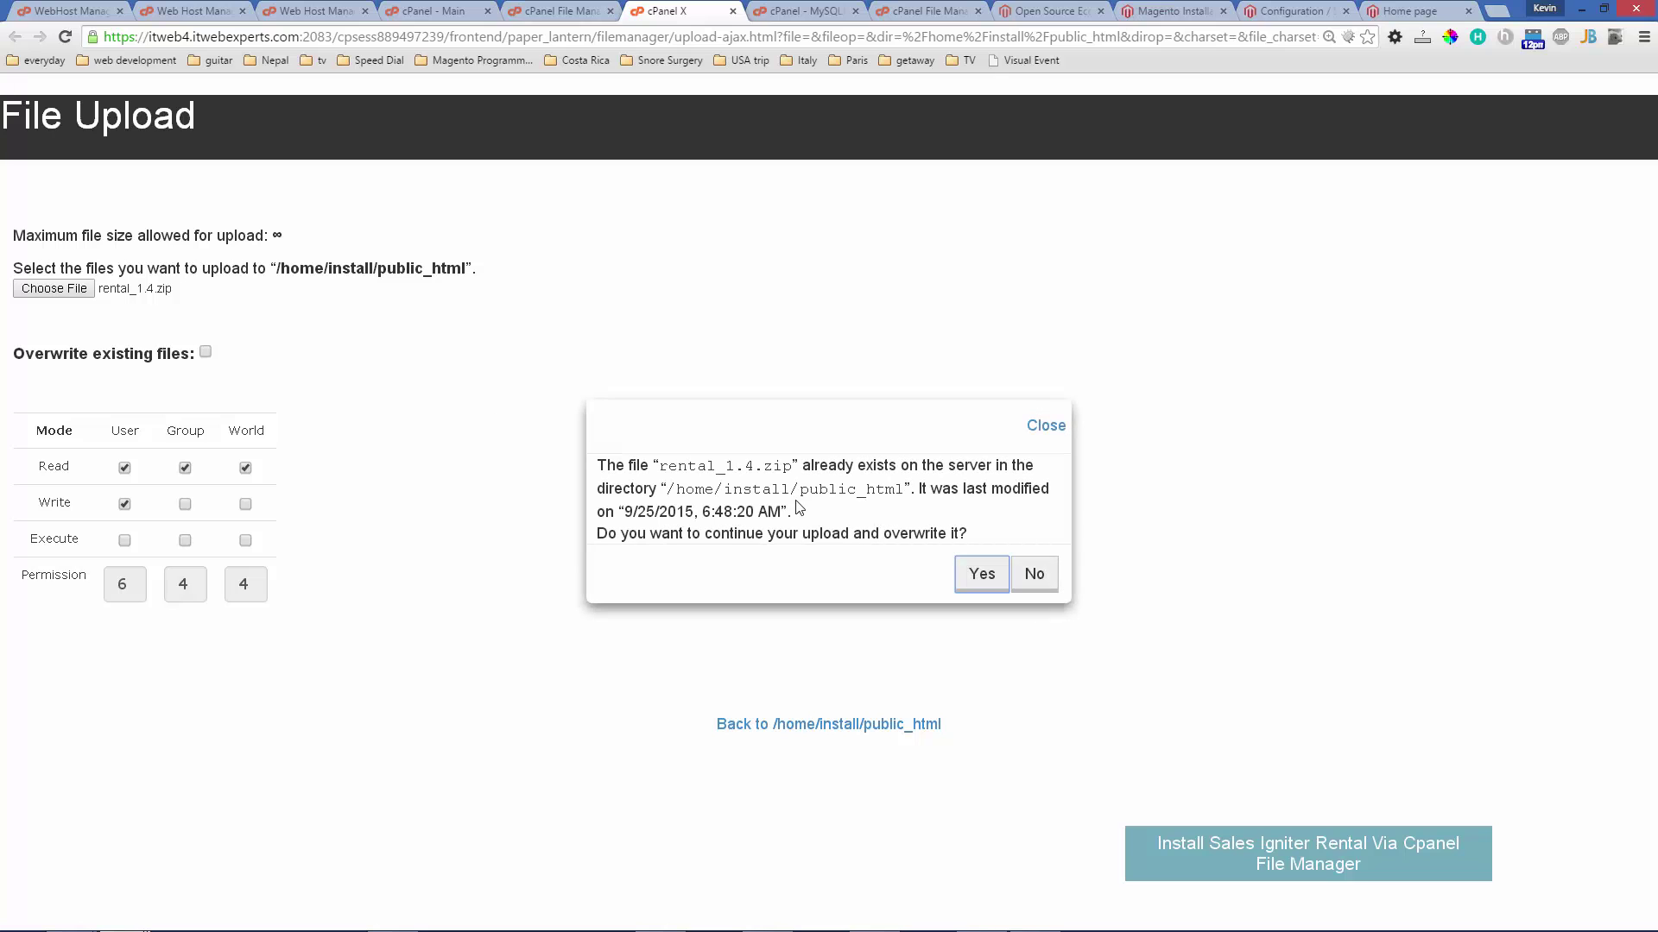
left_click(976, 574)
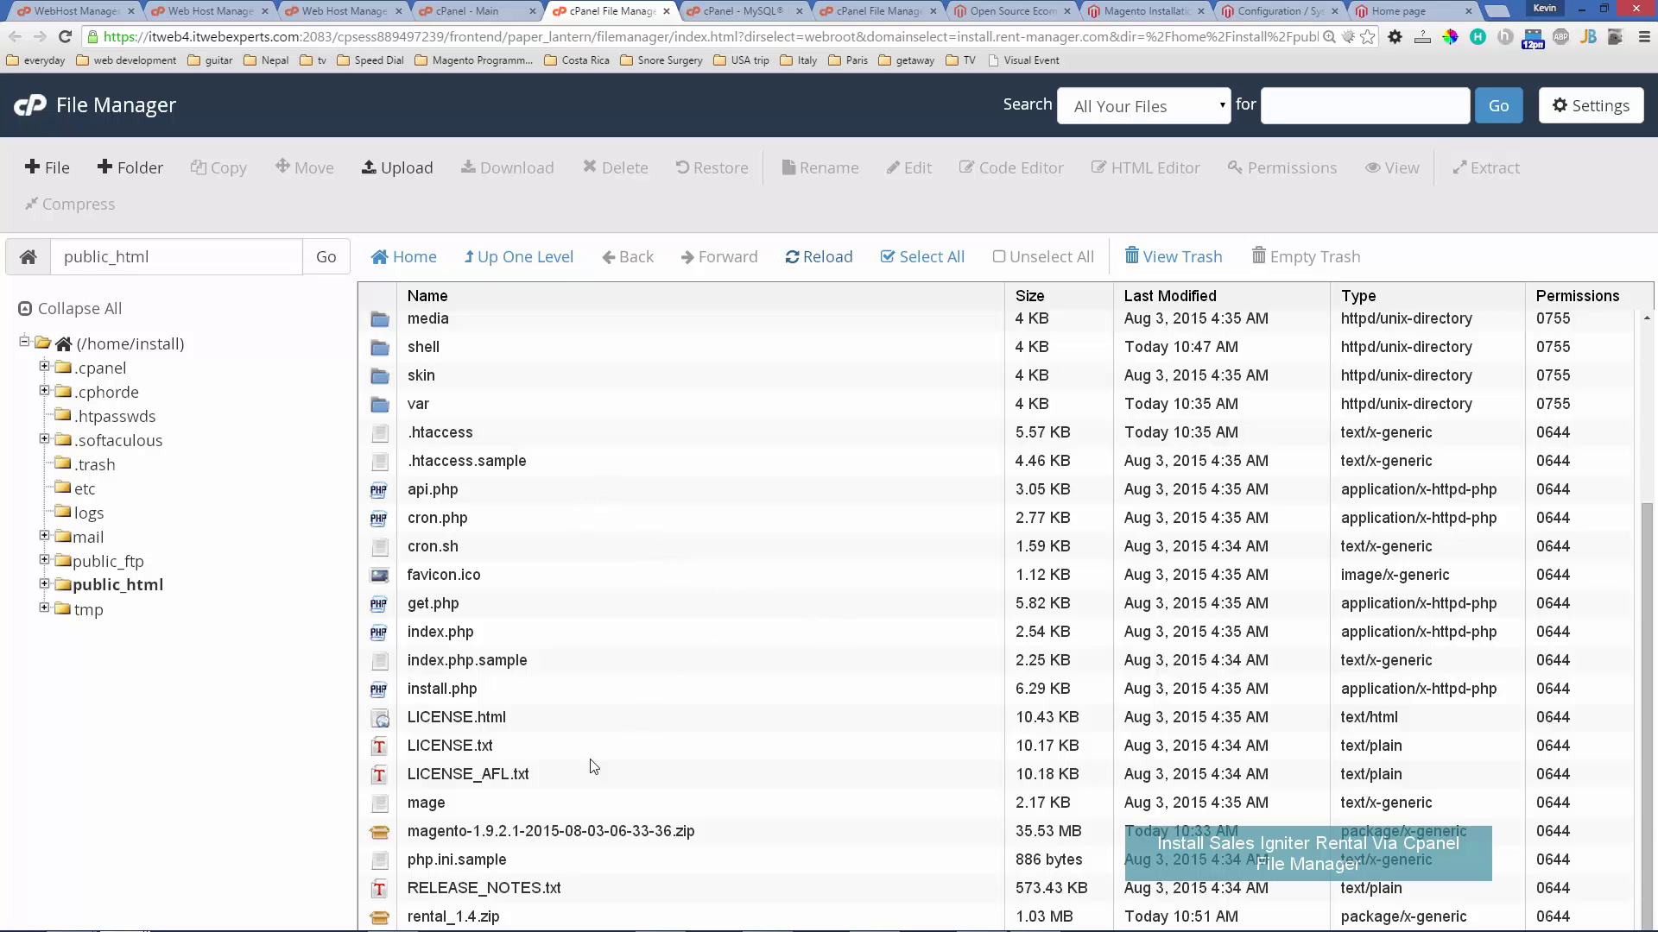
- Extract rental_1.4.zip into /public_html, dismiss the invalid-zipfile error, and return to Magento's admin
left_click(539, 919)
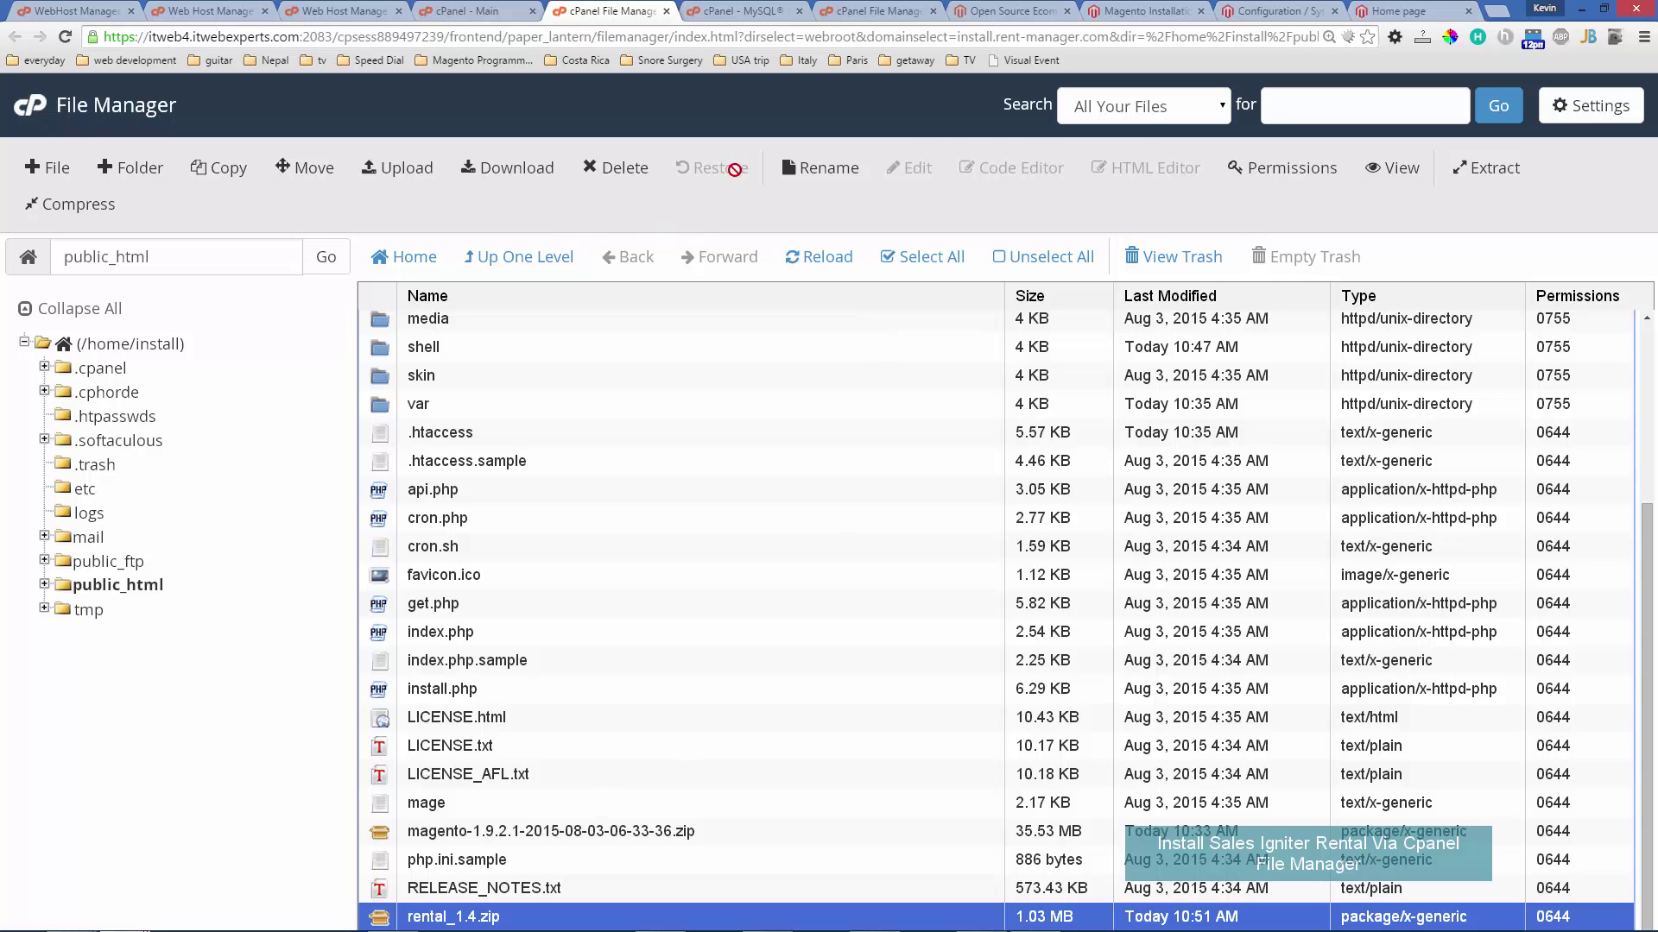
left_click(1485, 169)
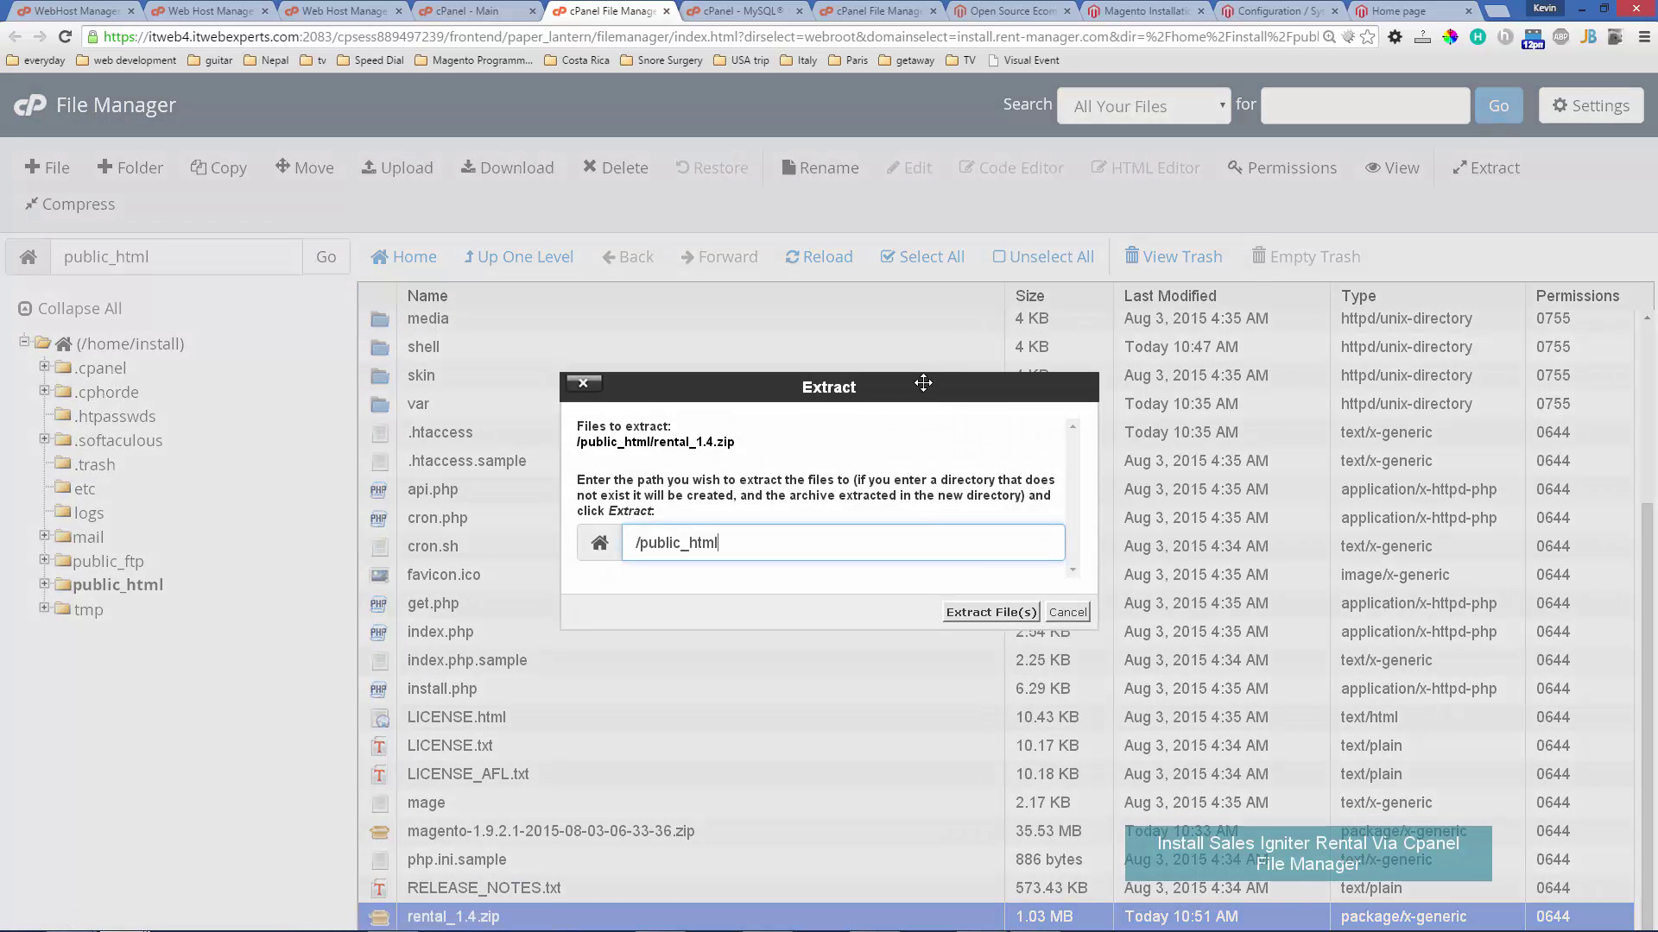
left_click(988, 613)
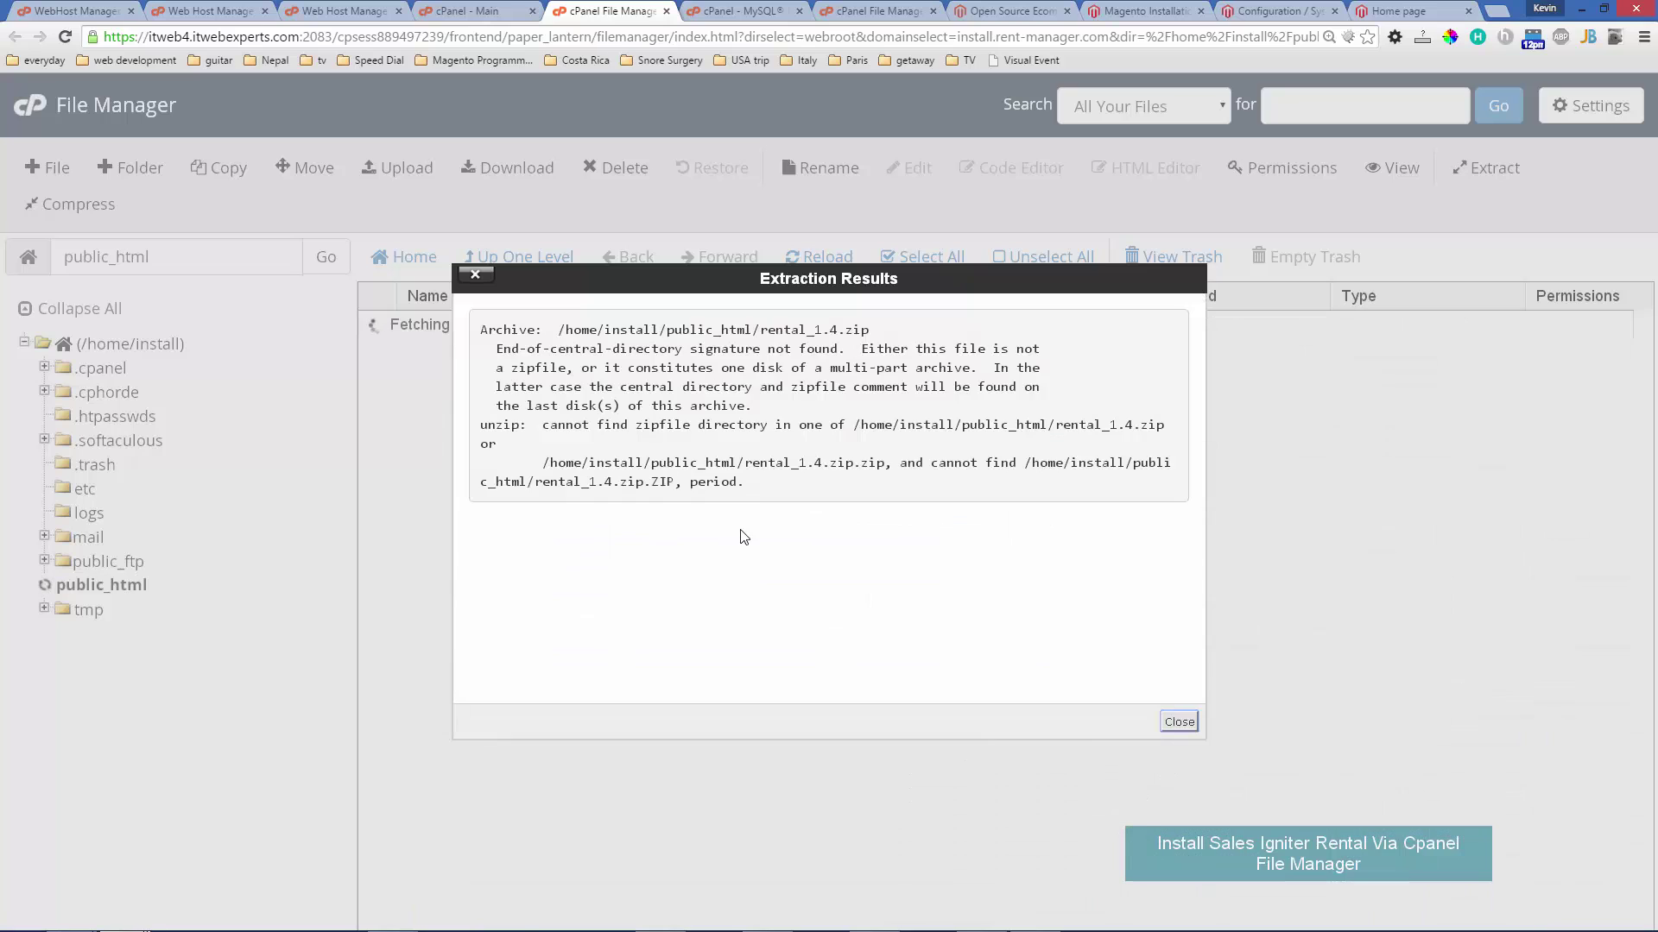
left_click(1180, 721)
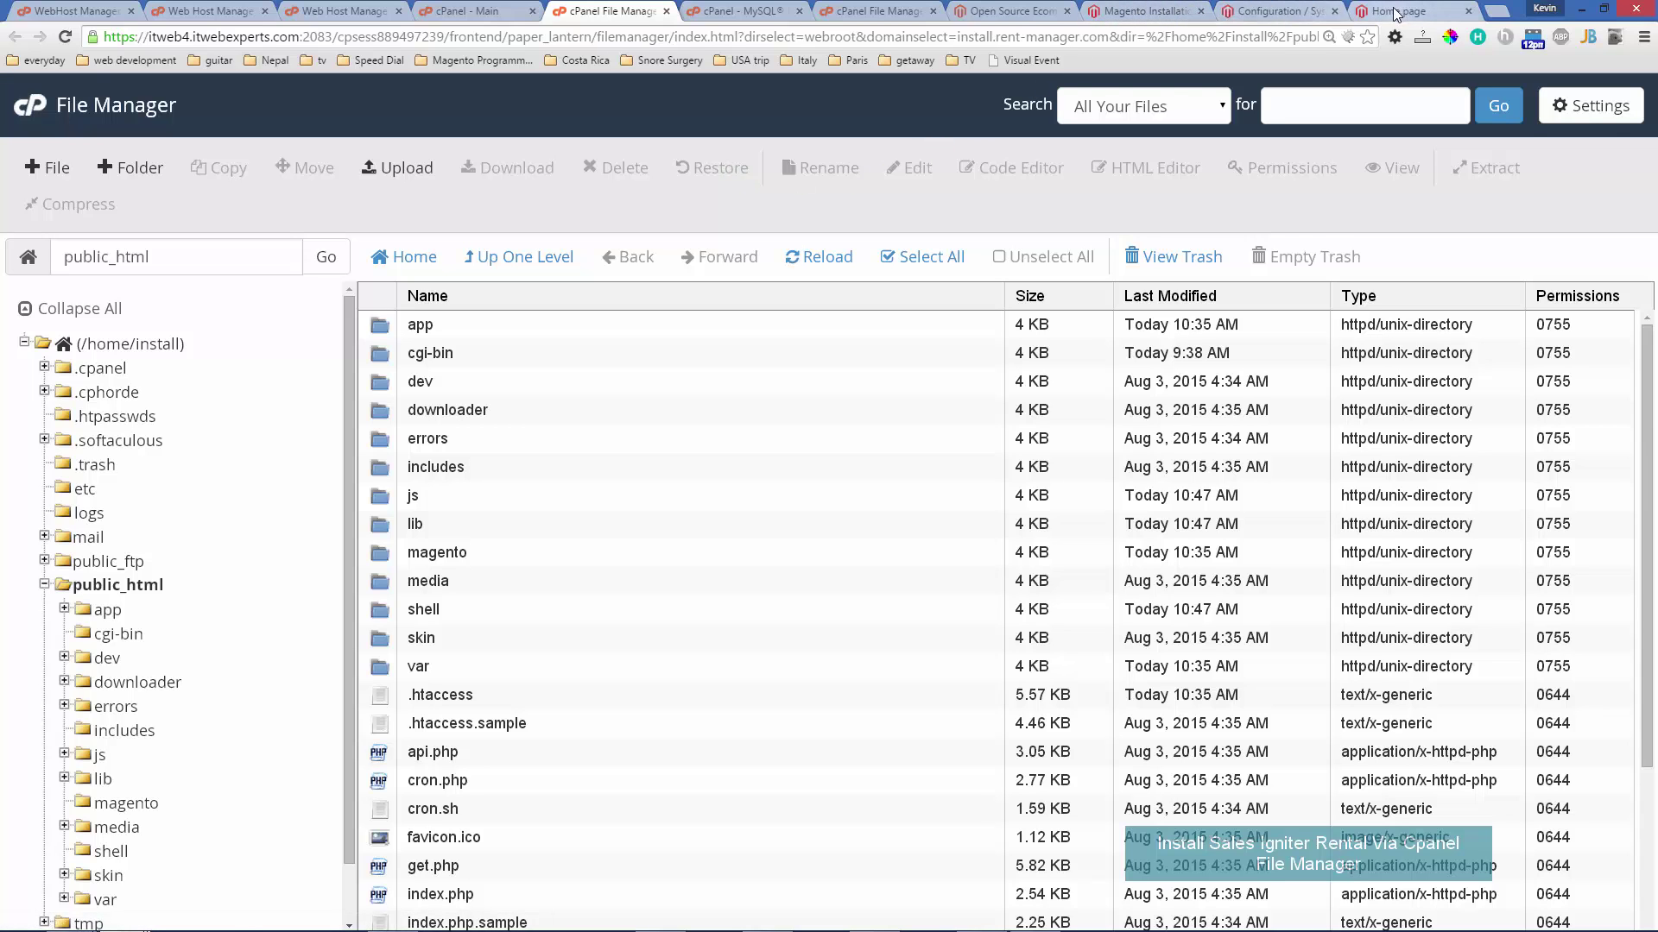
left_click(1266, 11)
mouse_move(784, 150)
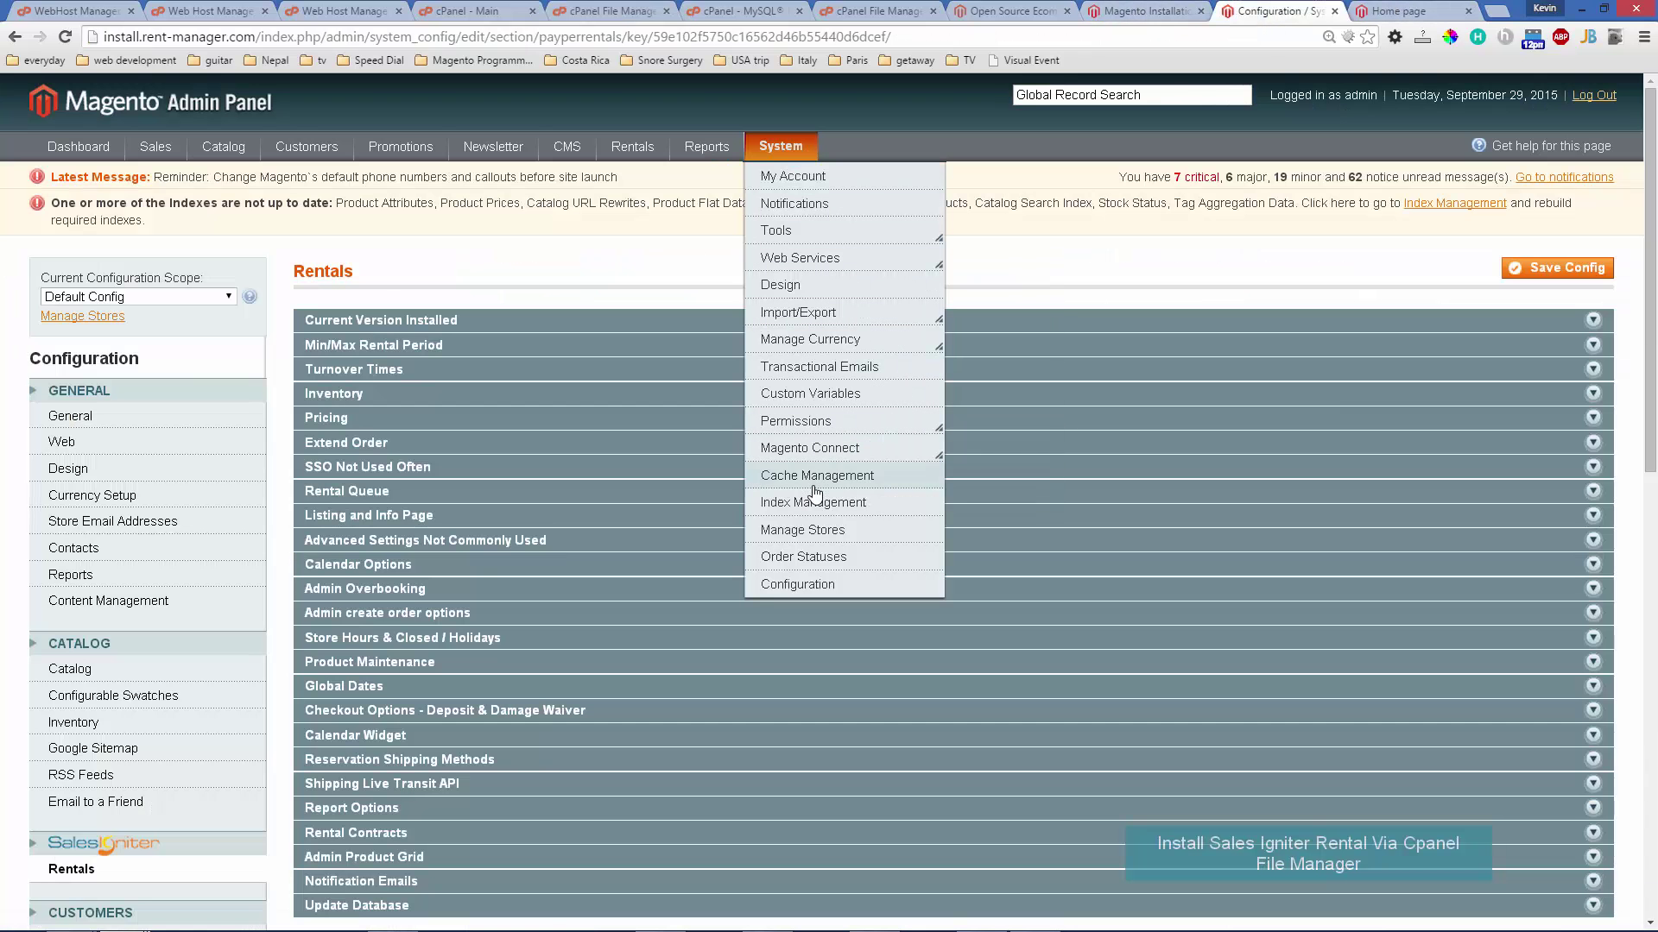